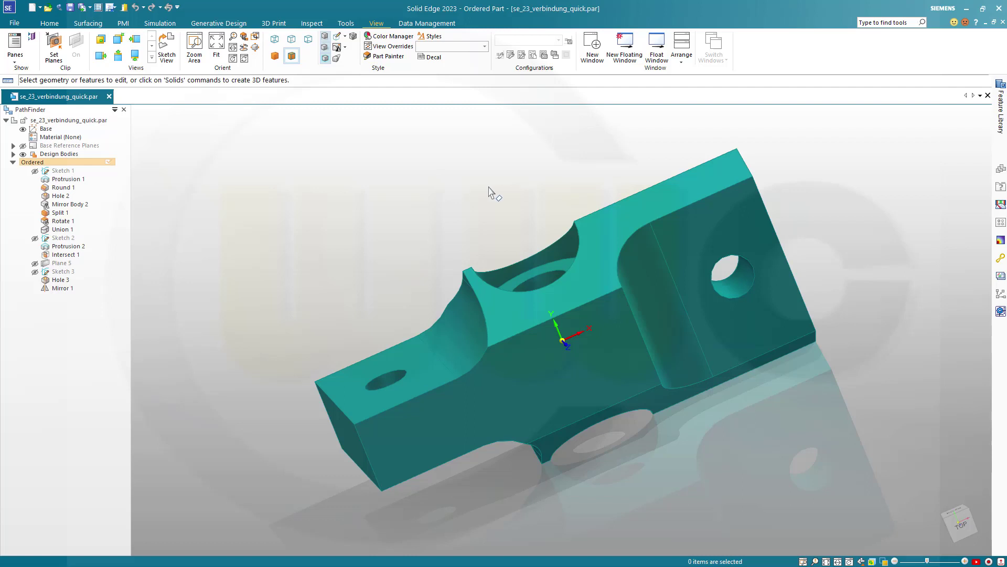
Orbit the finished part to inspect it, then switch to its reference drawing
middle_drag(502, 188, 564, 216)
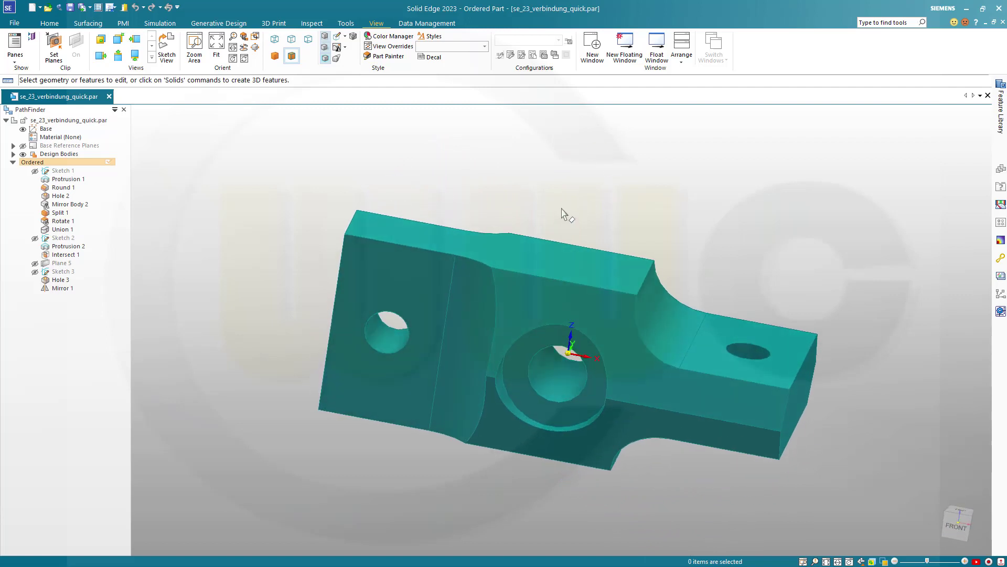
key(alt+Tab)
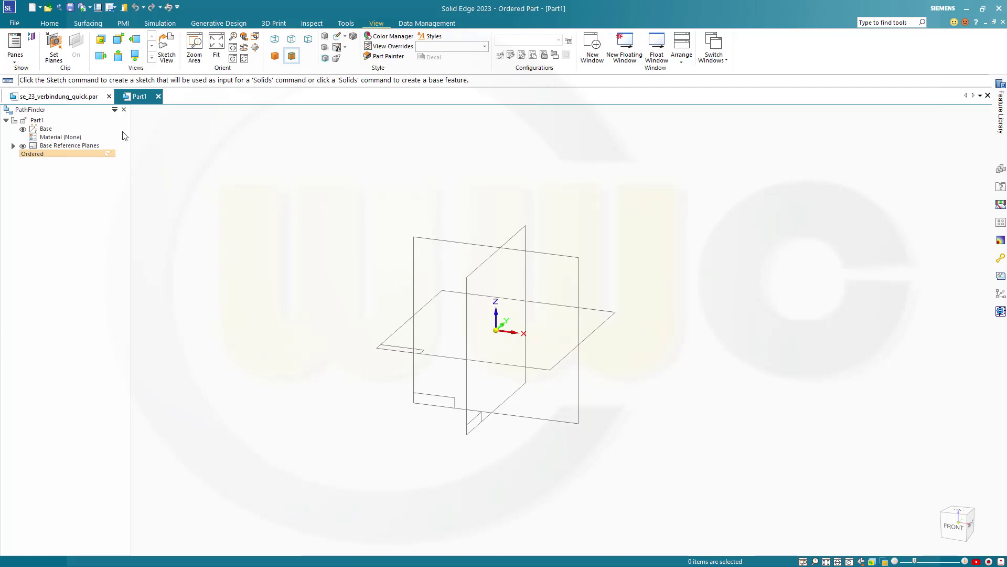
Start a new sketch on the Front (xz) reference plane
click(49, 23)
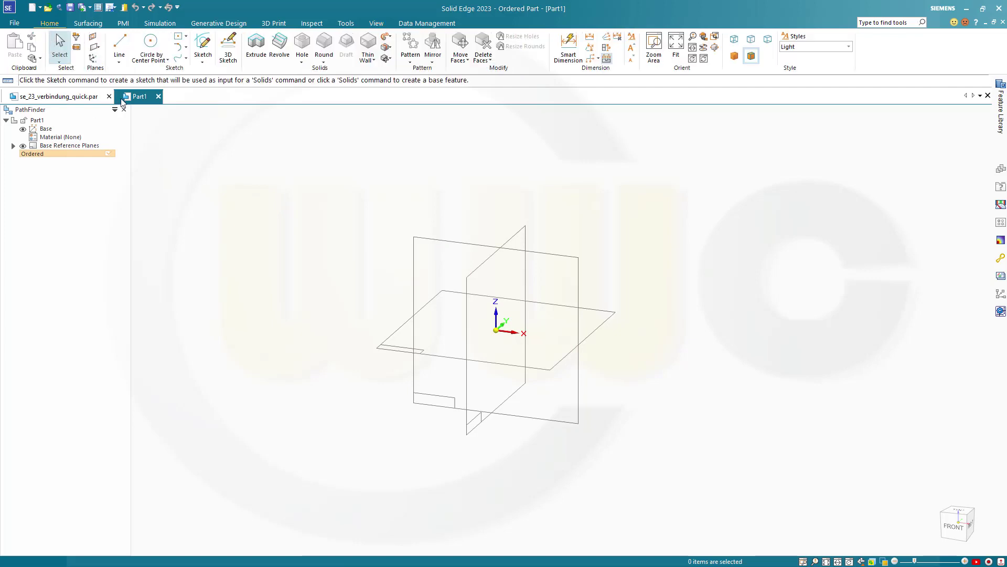
click(203, 44)
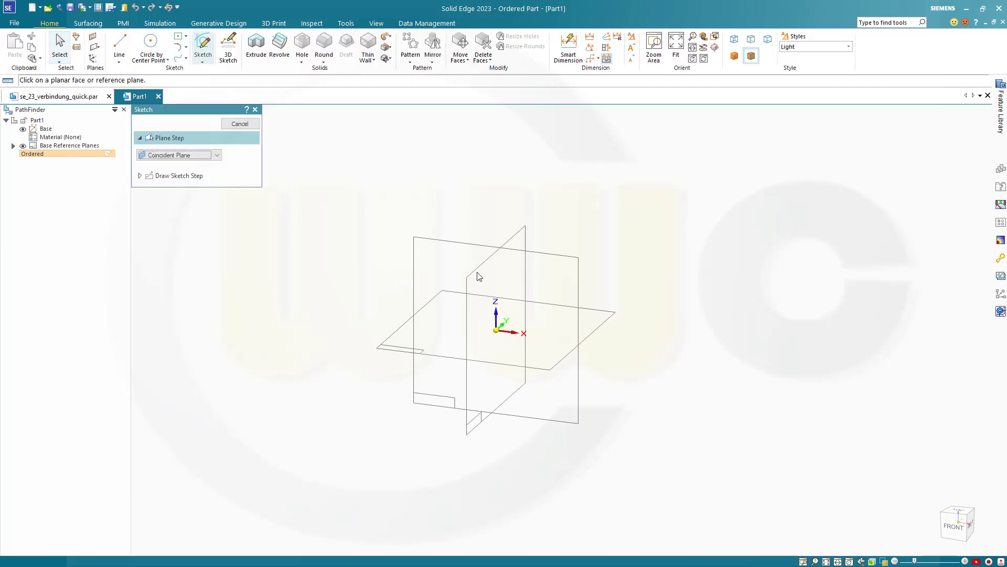
click(451, 249)
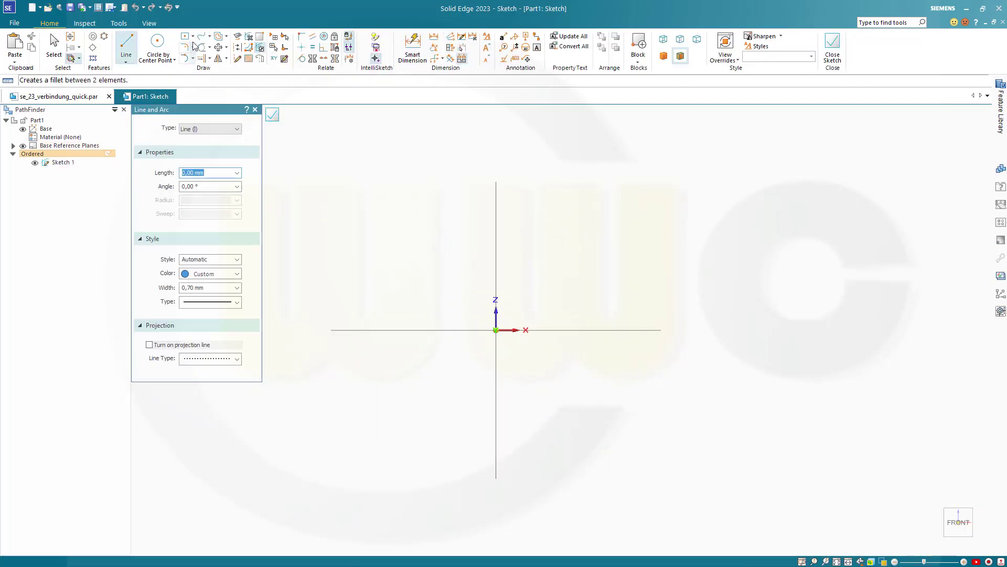
Draw a large rectangle around the origin and a smaller overlapping rectangle to its right
click(192, 36)
click(189, 61)
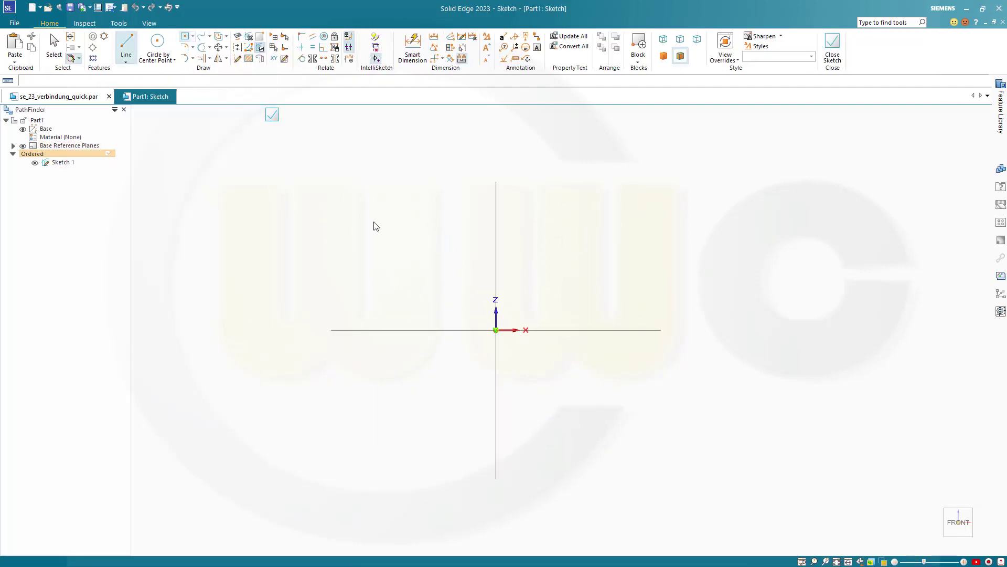
click(384, 267)
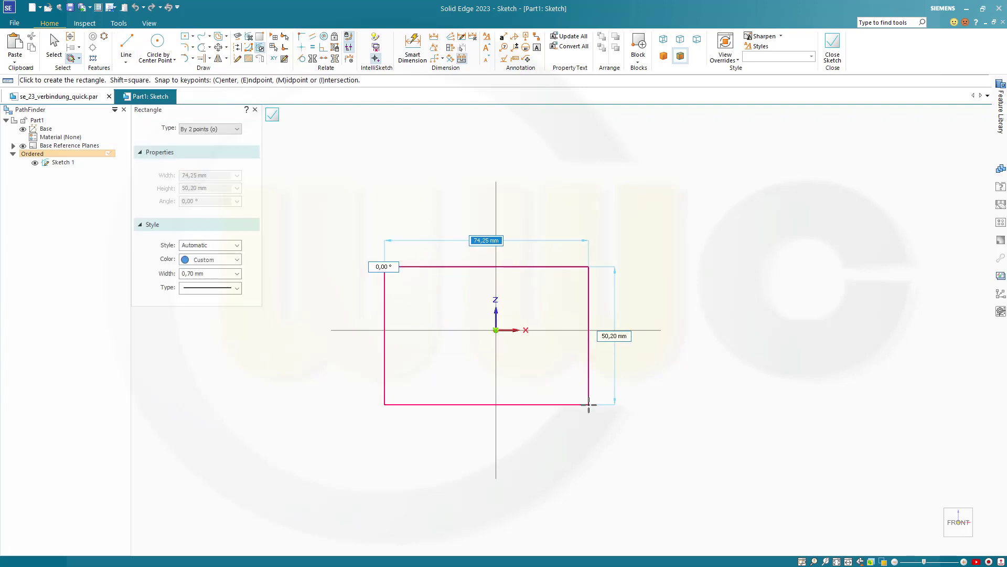
click(599, 400)
click(575, 314)
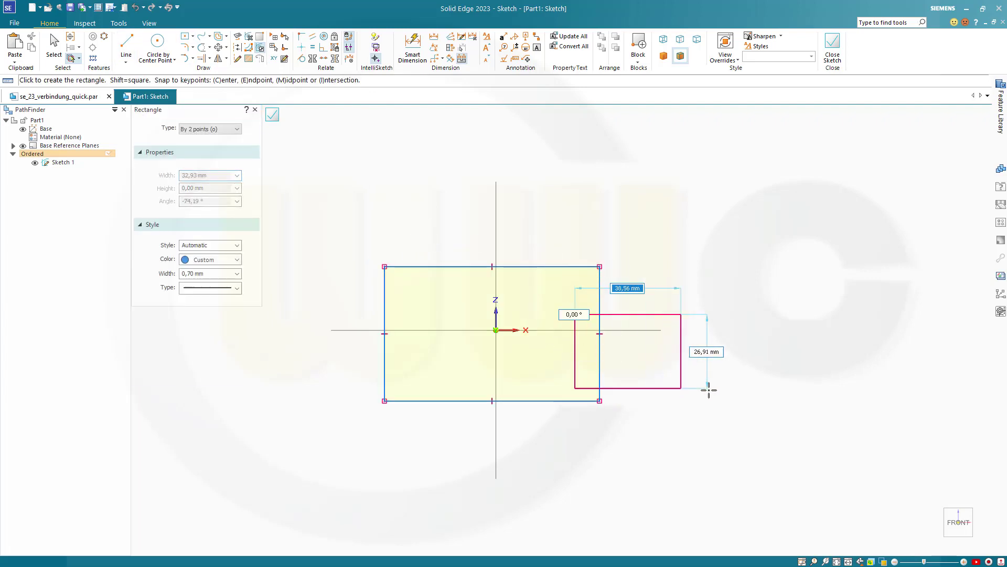
click(735, 359)
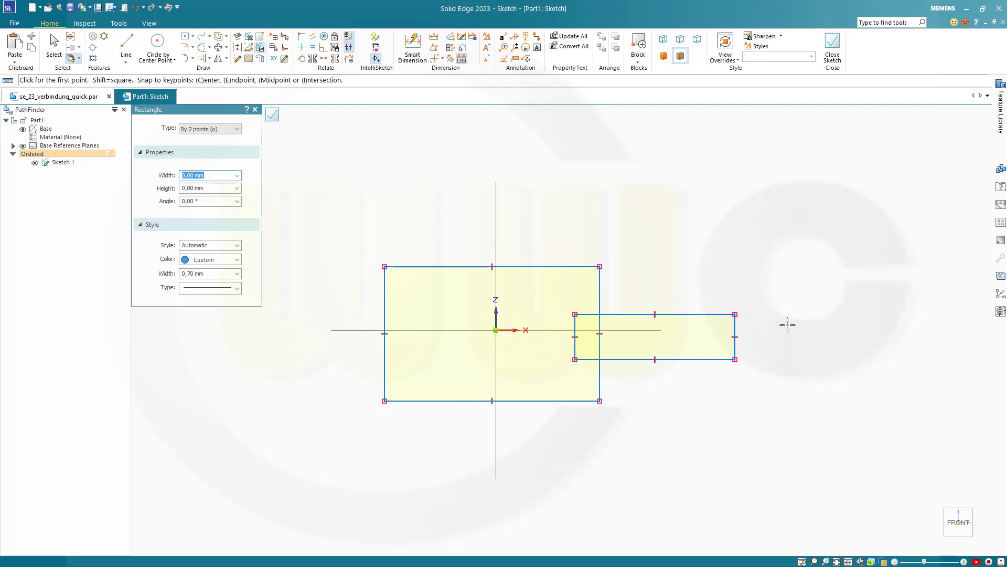
key(Escape)
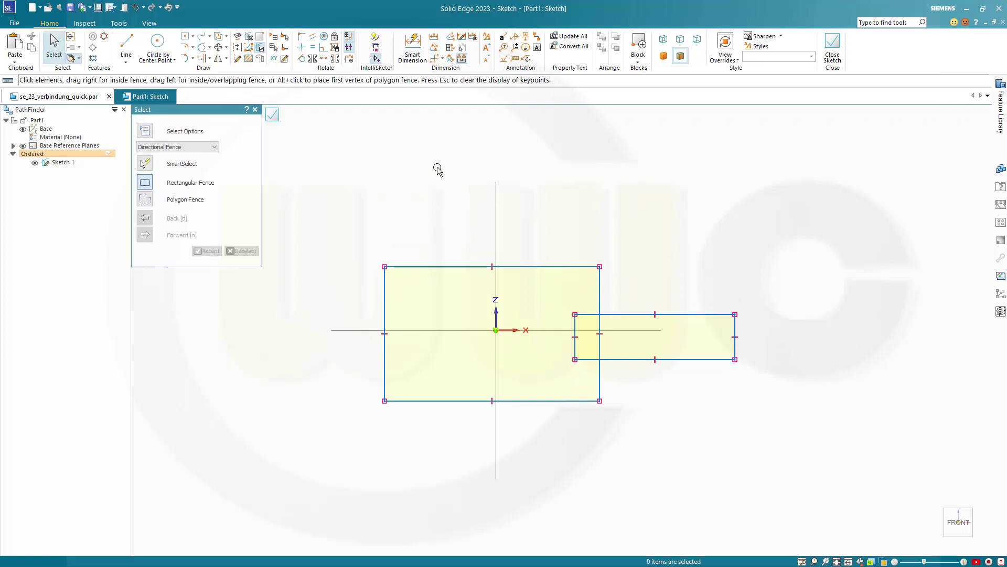
Dimension the rectangle heights: 80 for the large one, 20 for the small one
click(412, 46)
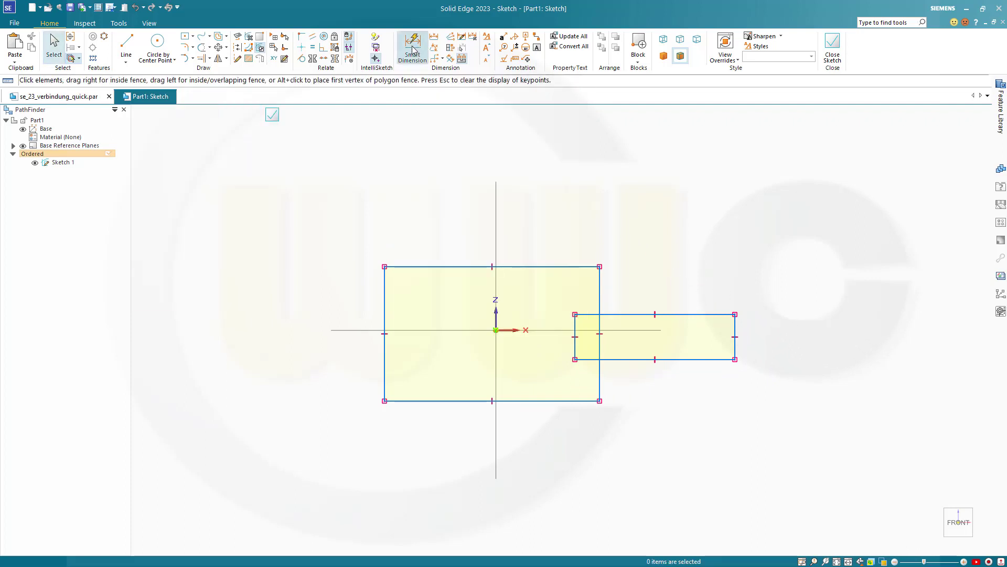
click(430, 267)
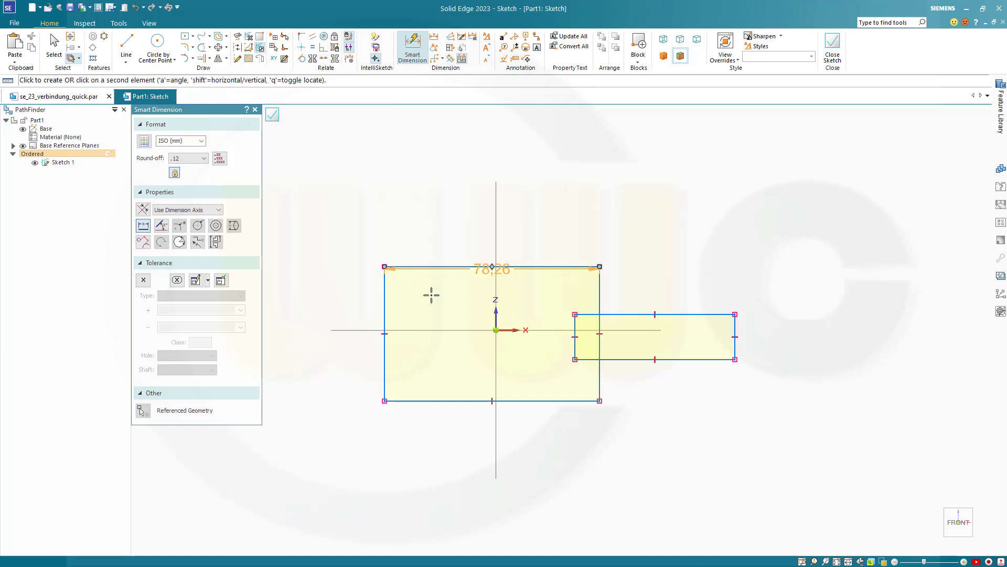
click(440, 402)
click(339, 406)
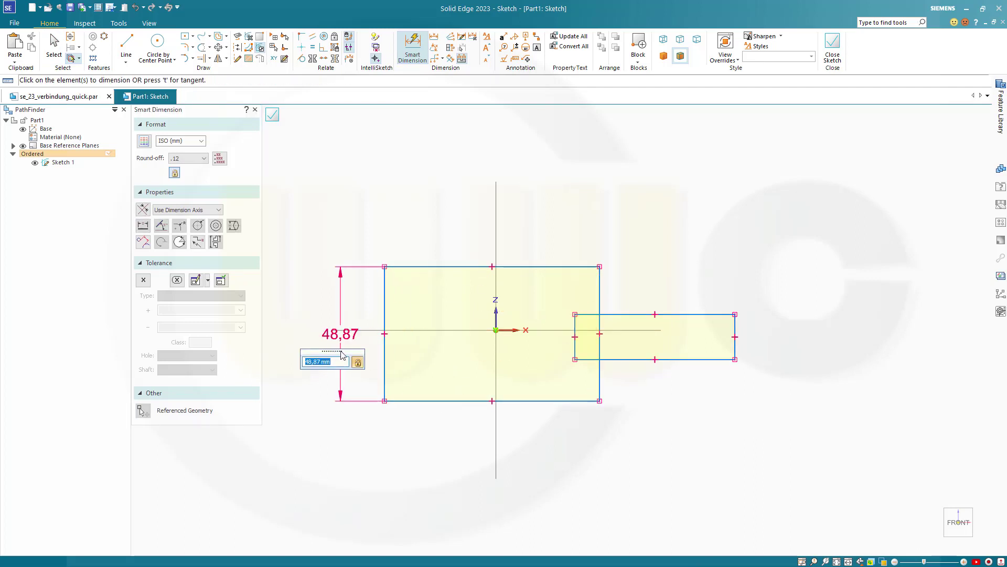
text(80)
key(Return)
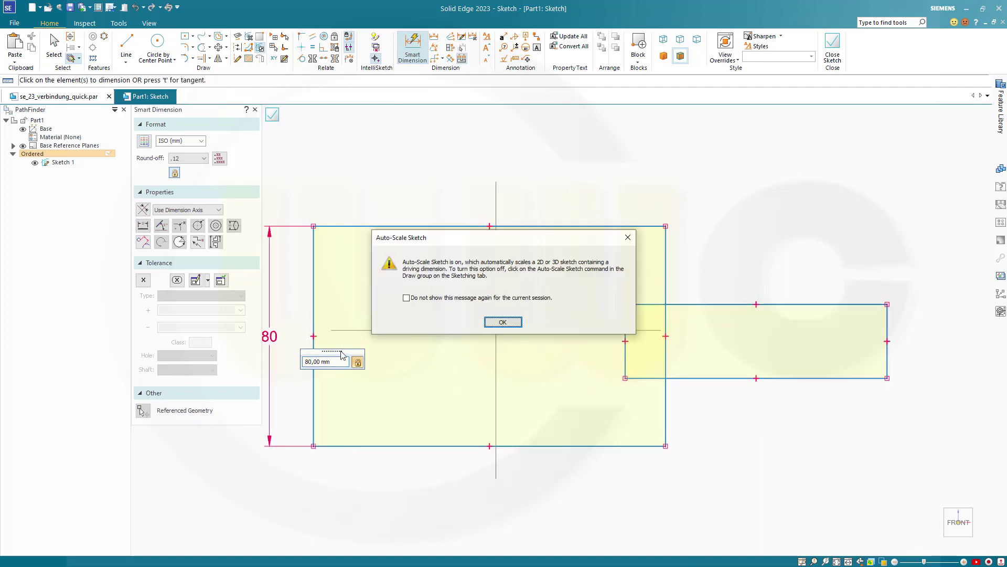
click(508, 323)
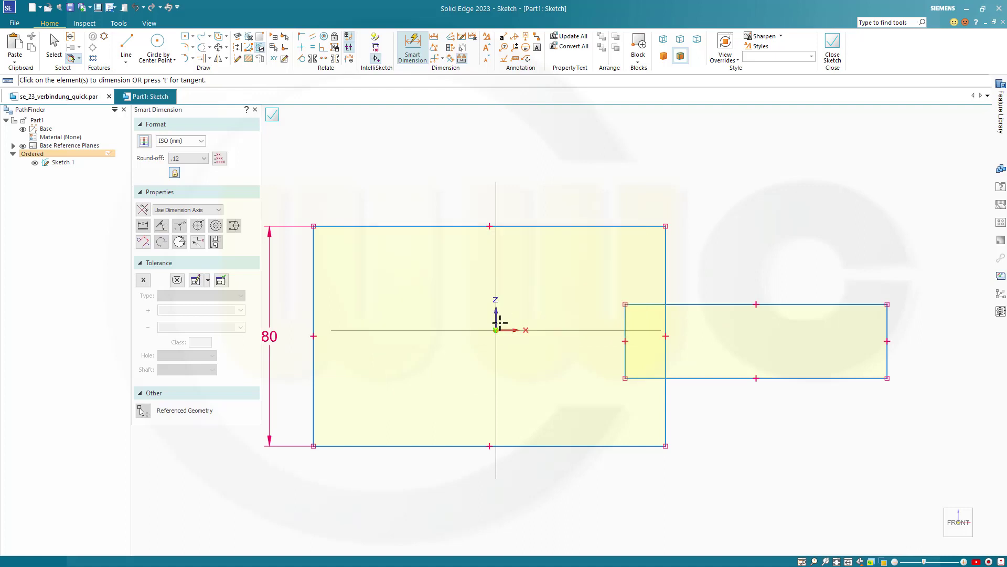
click(798, 303)
click(798, 378)
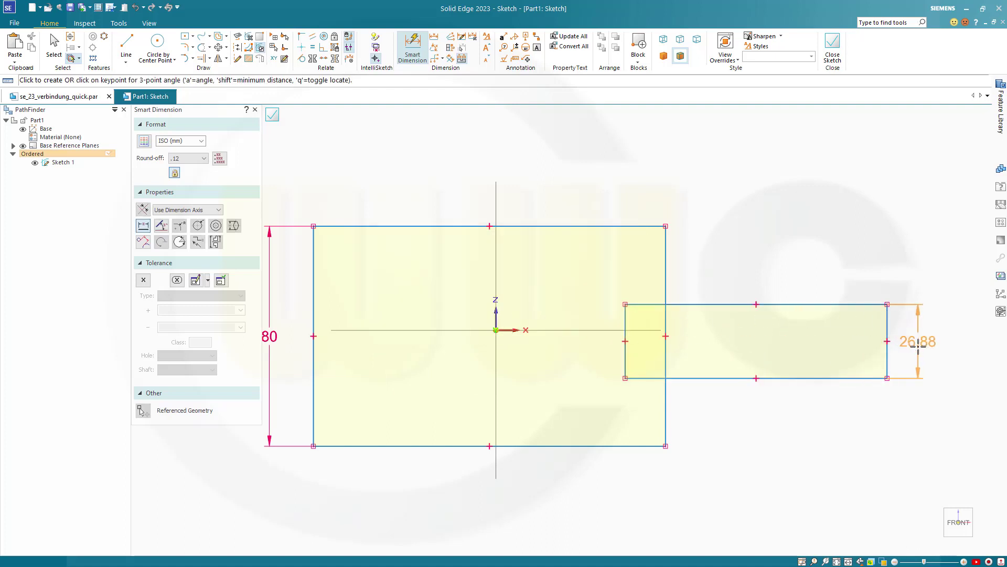
click(914, 347)
text(20)
key(Return)
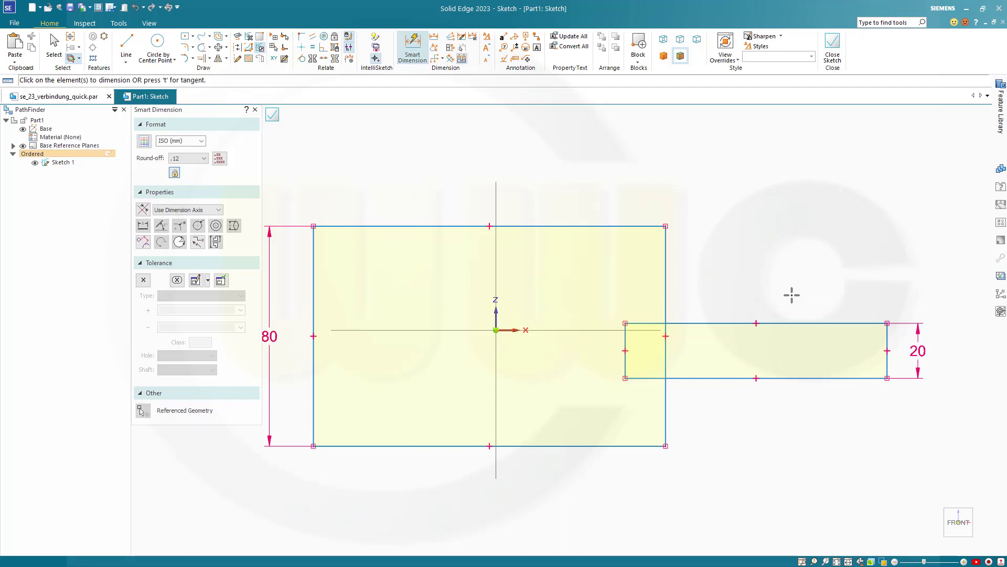
Dimension 45 between the right edges and 17,5 from the axis to the left edge
click(666, 270)
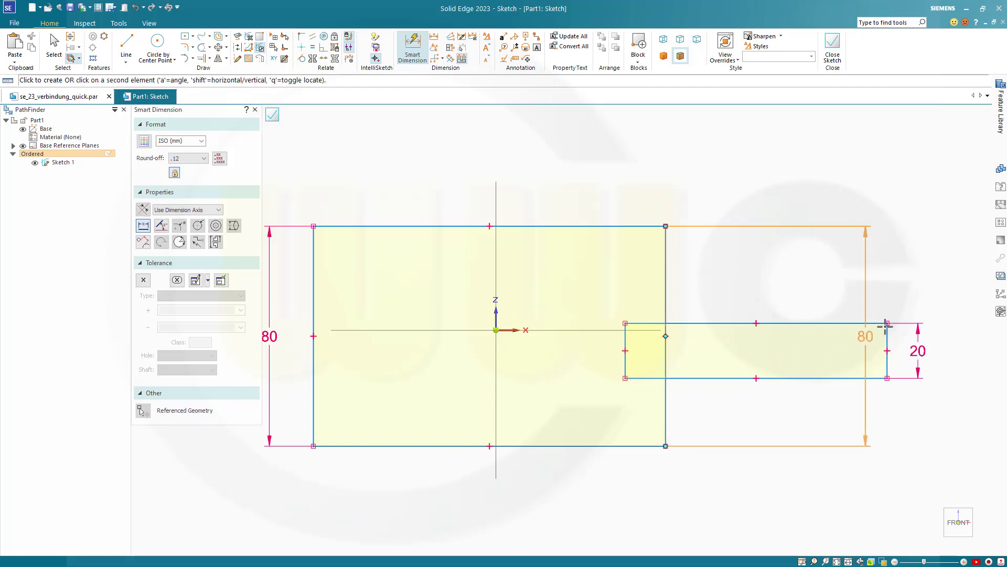
click(886, 338)
click(768, 203)
text(45)
key(Return)
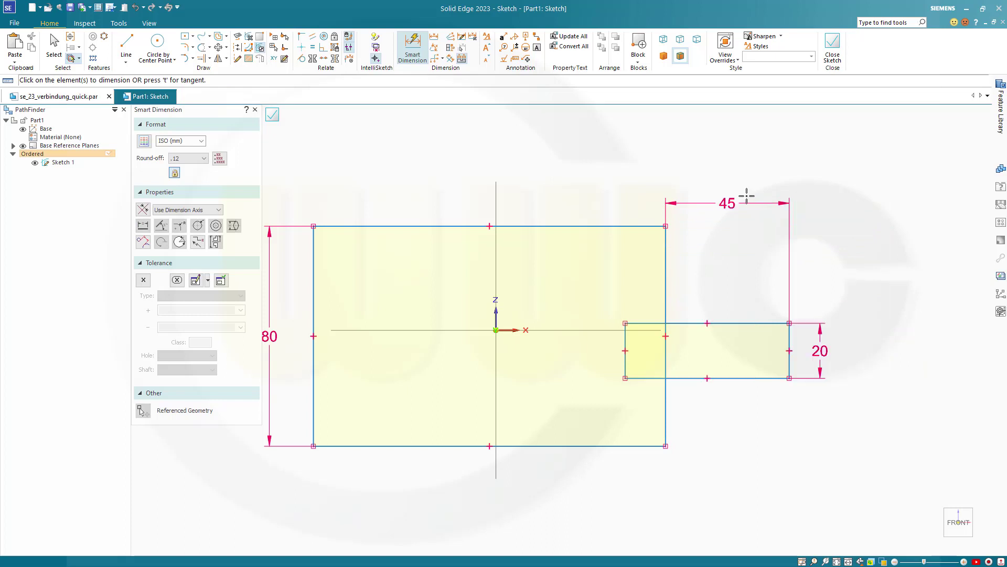
click(313, 284)
click(495, 329)
click(427, 197)
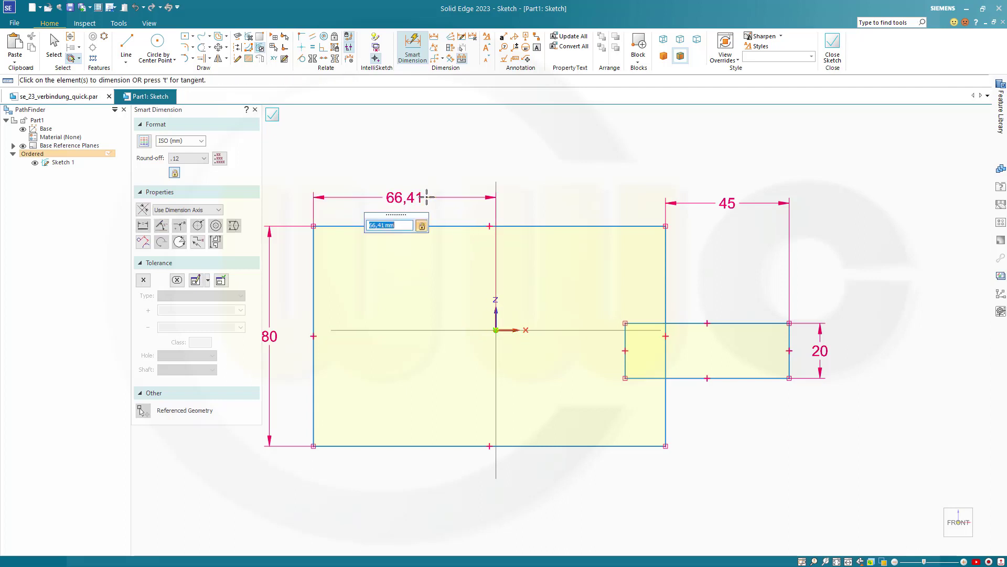
text(17.5)
key(Return)
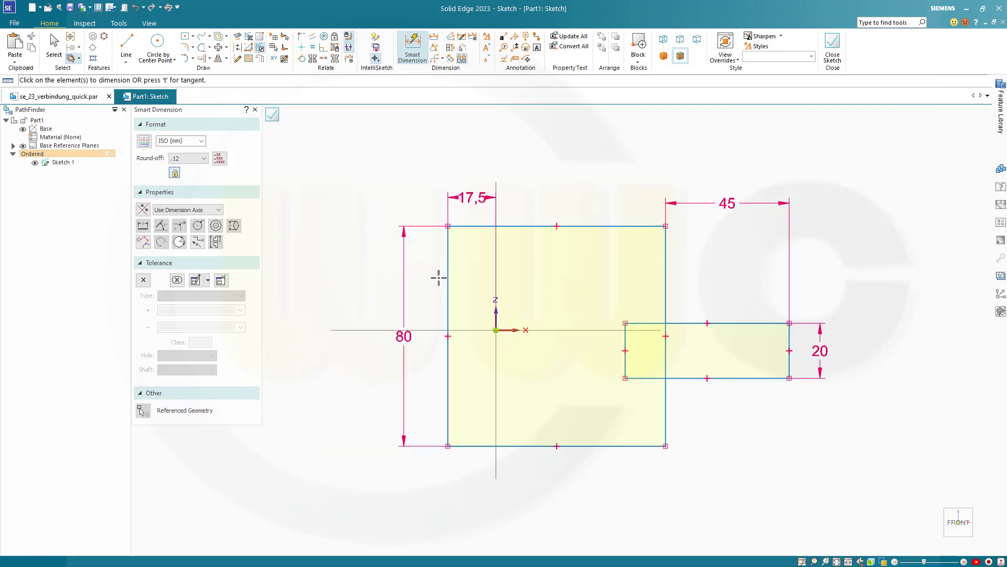
Set the overall sketch width to 80
click(446, 298)
click(790, 336)
click(611, 153)
text(80)
key(Return)
Stretch the small rectangle's left edge into the large rectangle
key(Escape)
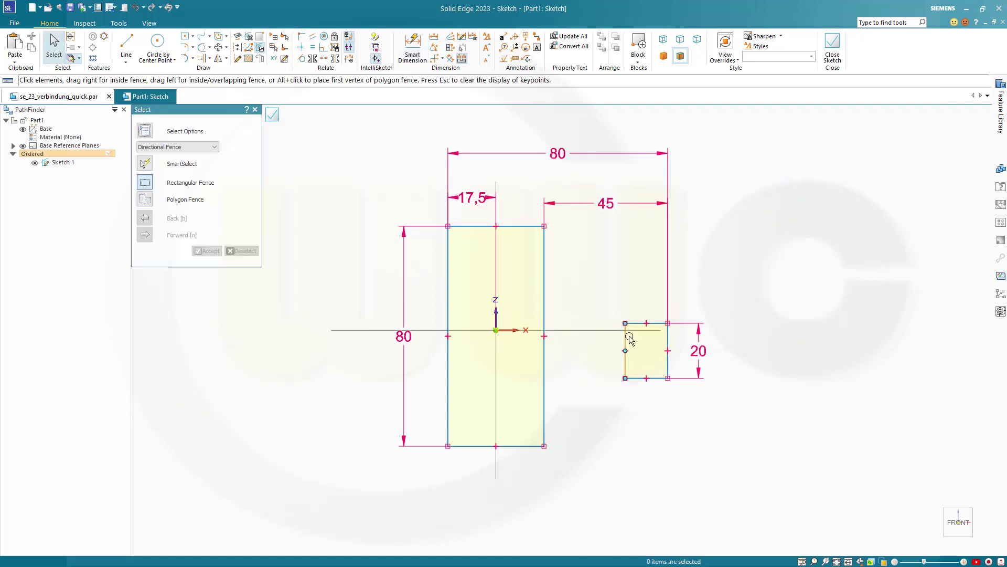
drag(628, 341, 567, 338)
key(Escape)
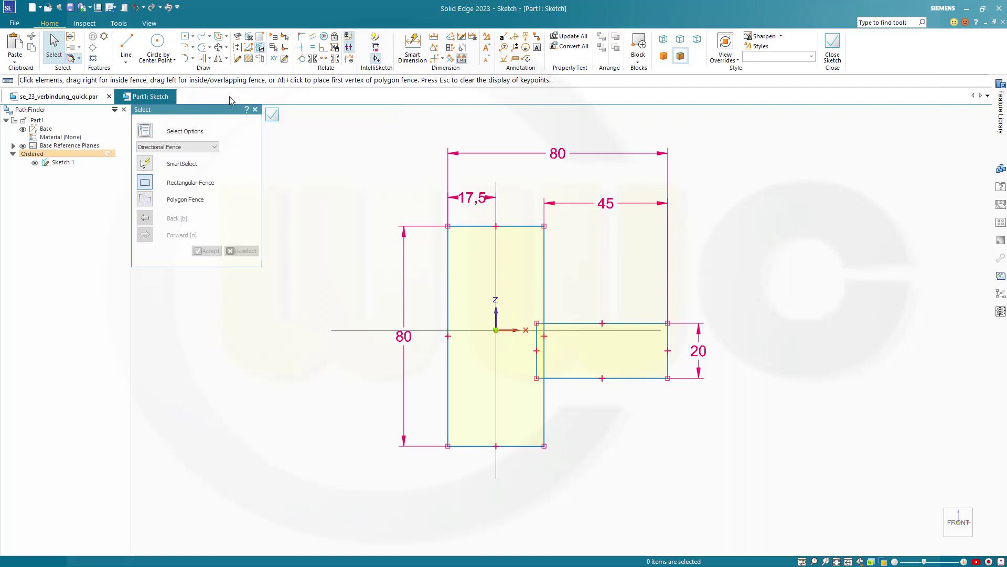
Trim the overlapping inner edge segments to leave one T-shaped outline
click(201, 47)
scroll(540, 353, up, 3)
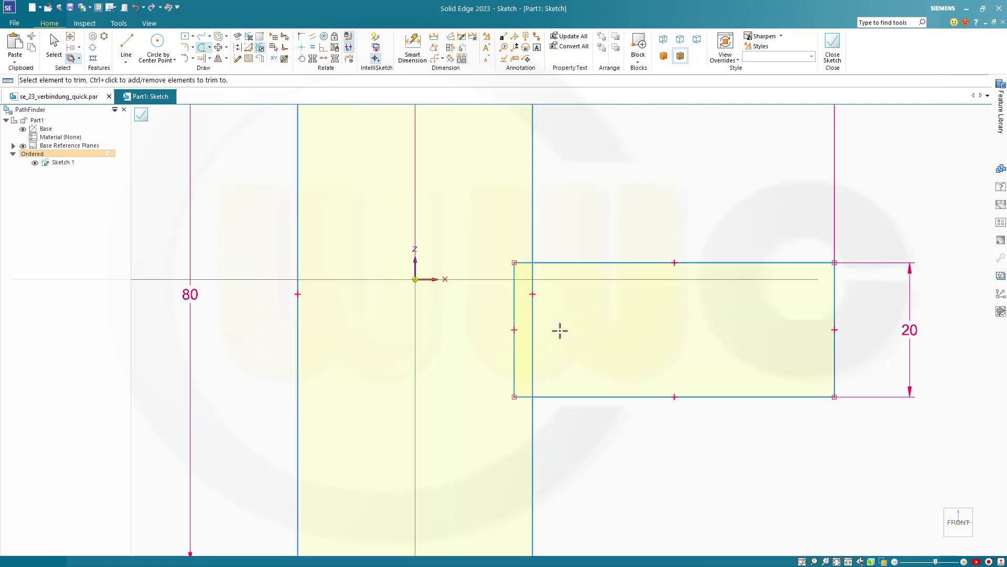
drag(511, 242, 521, 259)
mouse_move(507, 304)
mouse_down()
mouse_move(538, 335)
mouse_move(515, 408)
mouse_up()
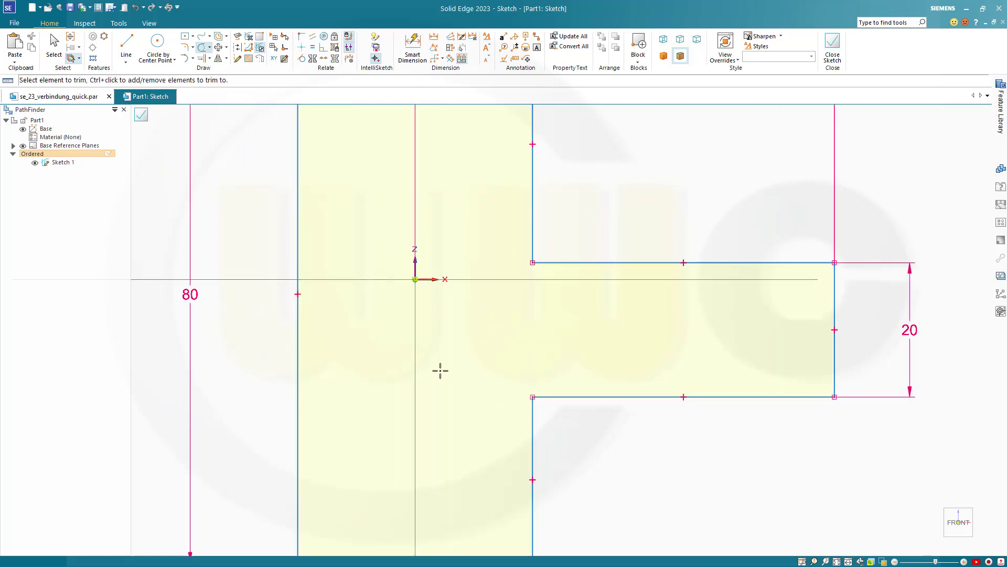
scroll(528, 373, down, 5)
key(Escape)
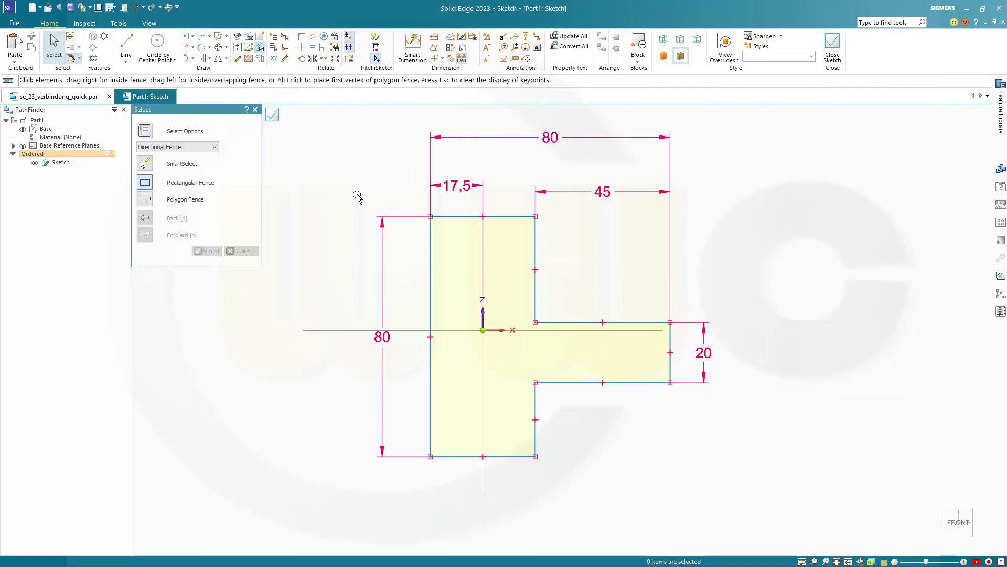
Make the stem and upright edges symmetric about the horizontal axis
click(313, 60)
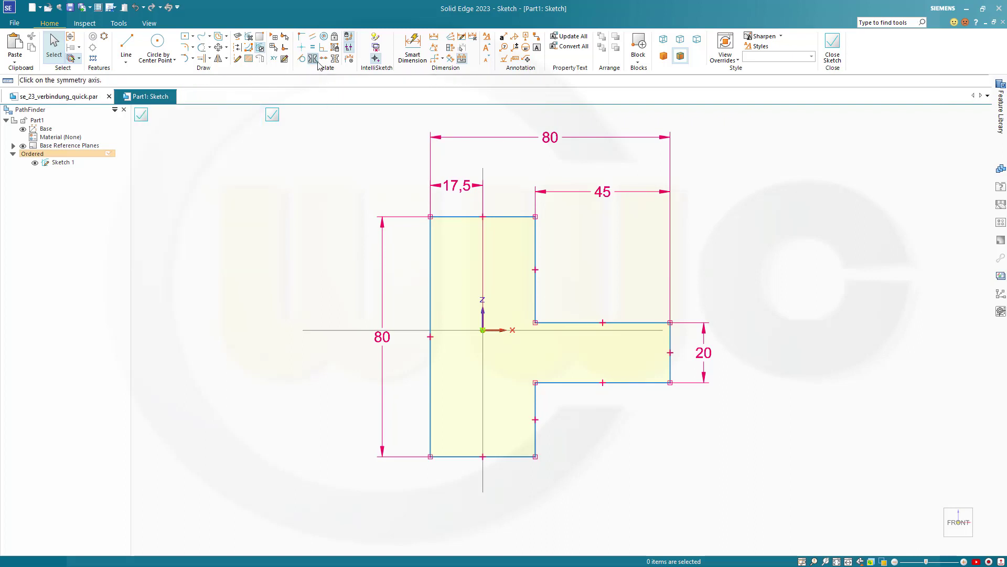
click(578, 330)
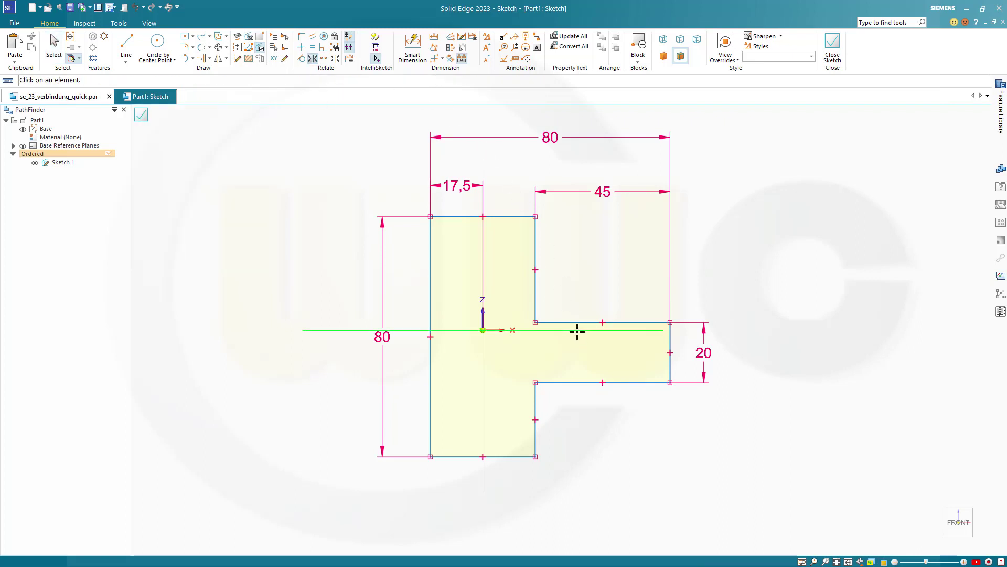
click(576, 382)
click(566, 321)
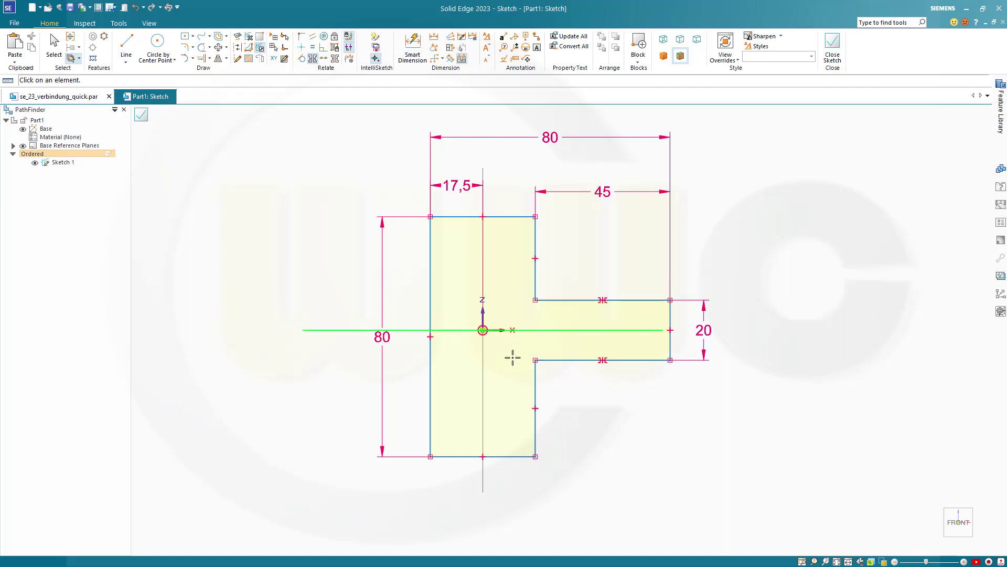
click(501, 455)
click(500, 217)
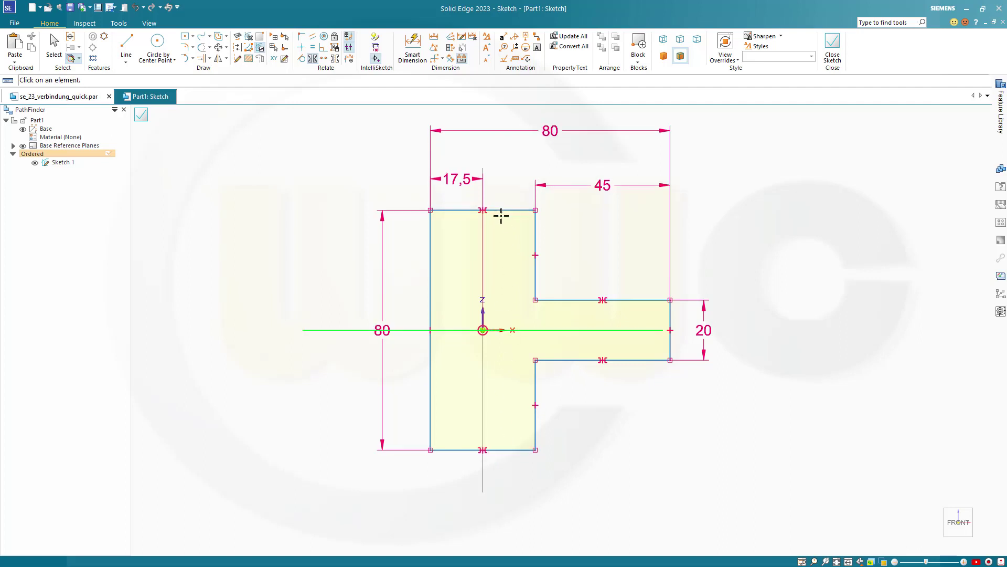
key(Escape)
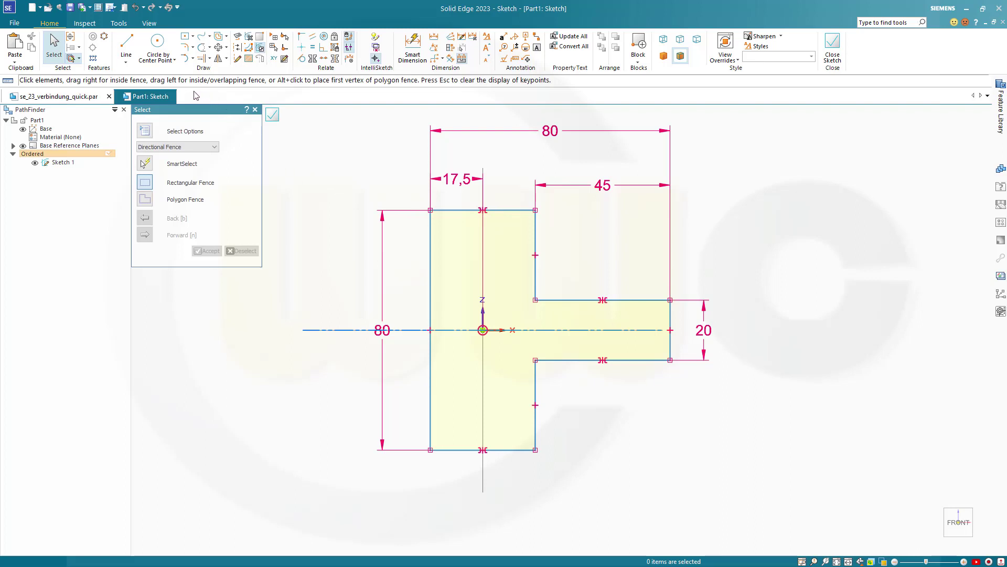
Place a point on the arm's top edge, dimensioned 15 from its right end
click(126, 63)
click(139, 87)
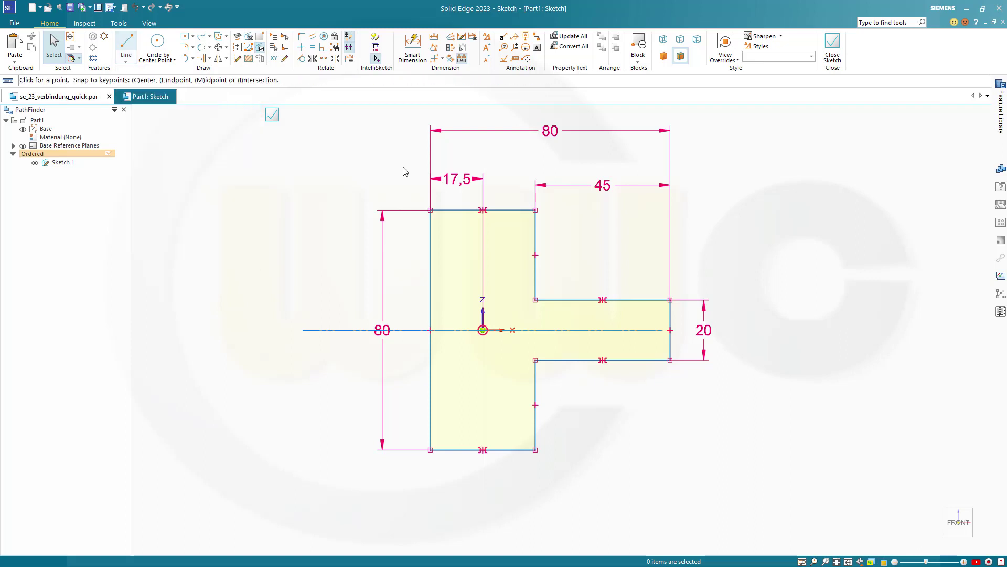
click(632, 299)
click(412, 46)
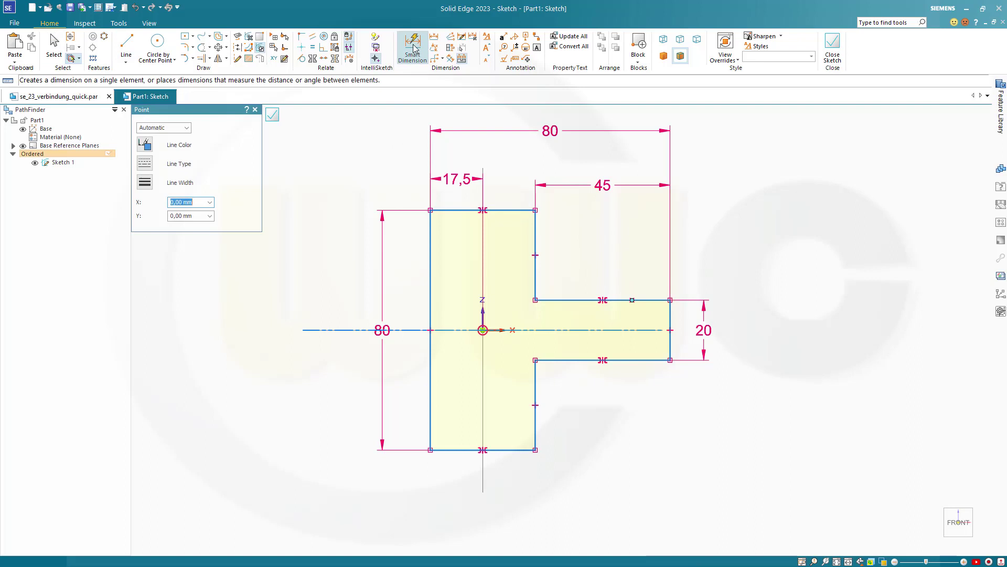
click(668, 317)
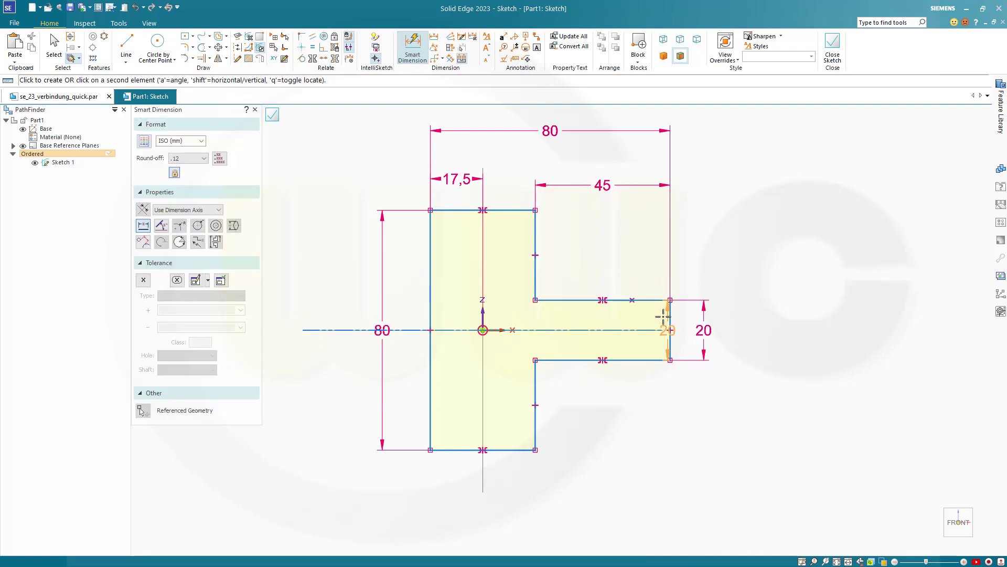
click(633, 300)
click(648, 269)
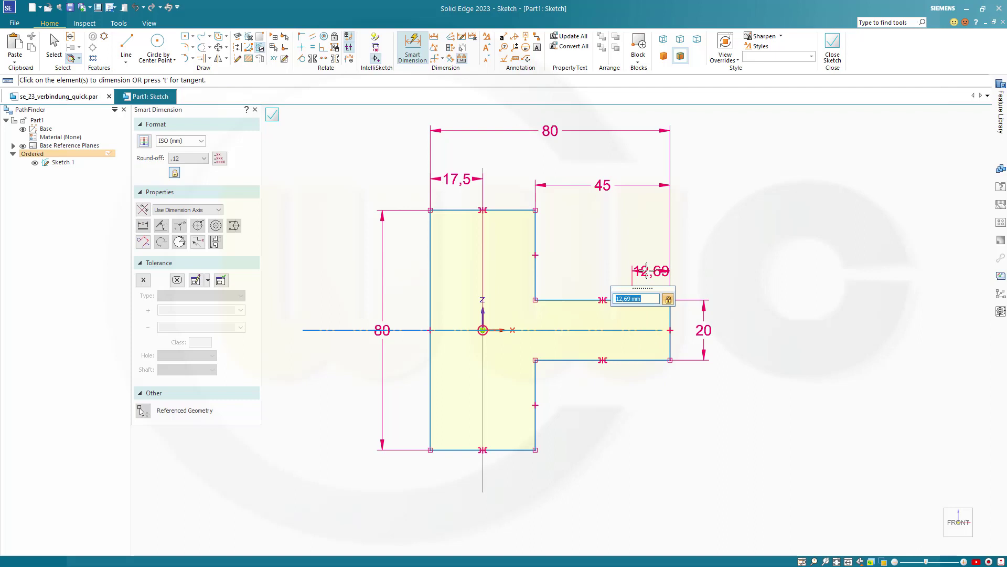
text(15)
key(Return)
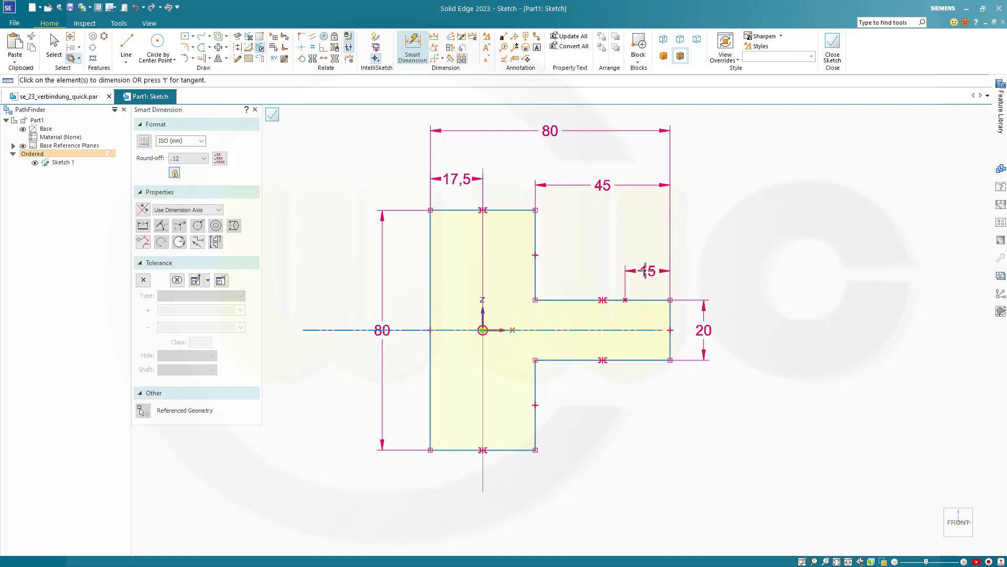
key(Escape)
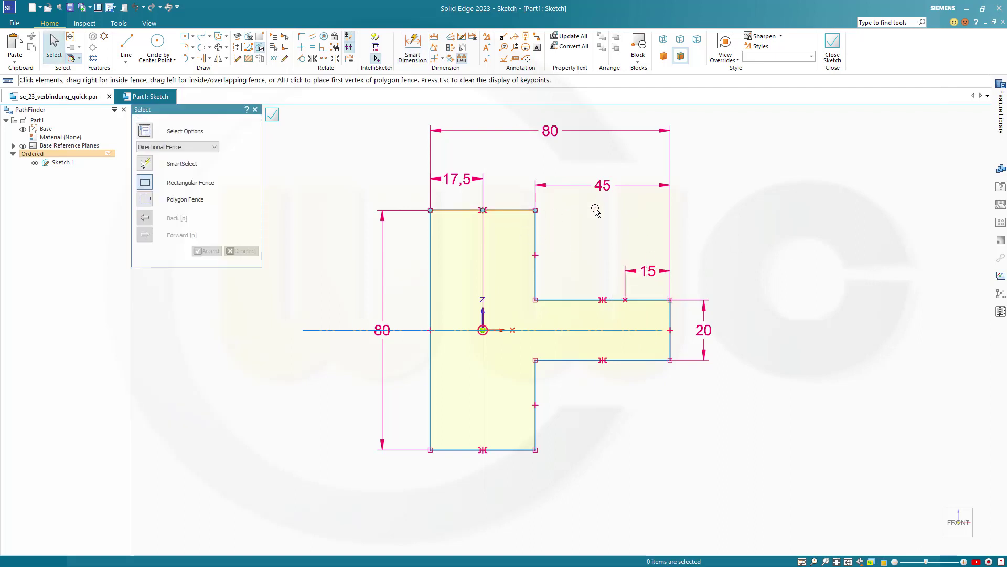
Close the sketch and extrude the T-profile symmetrically 80 mm as Protrusion 1
click(833, 47)
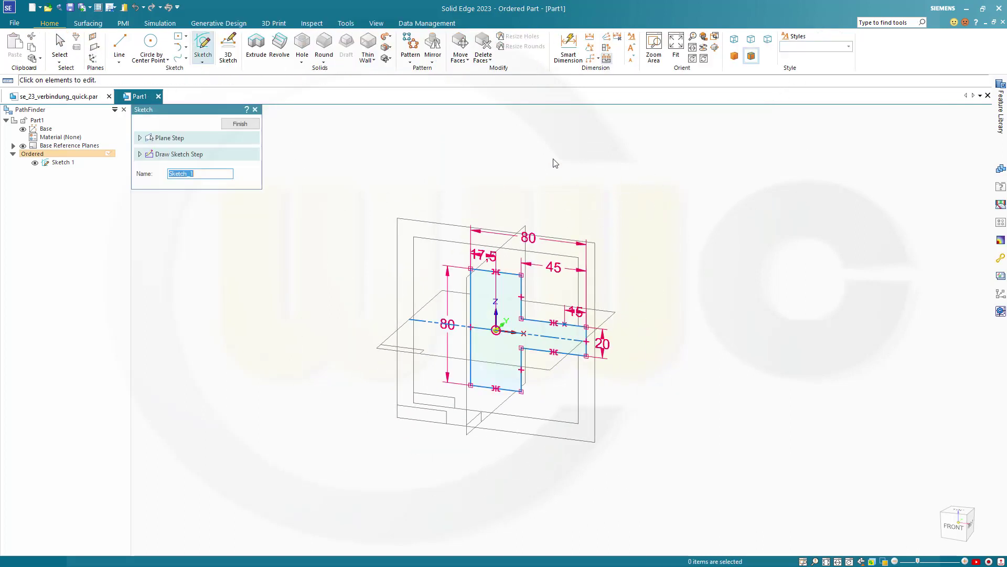
click(240, 124)
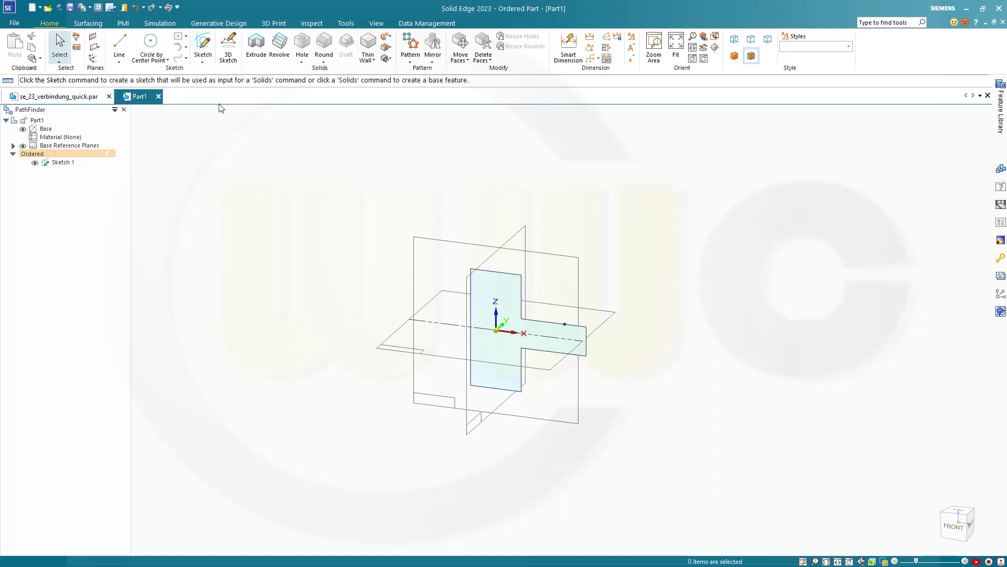
click(256, 45)
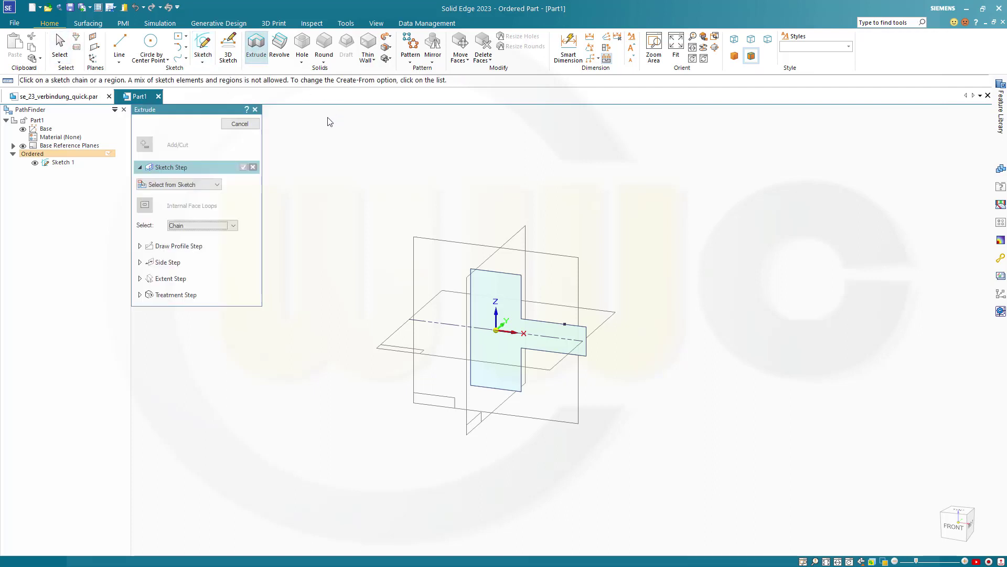
click(522, 309)
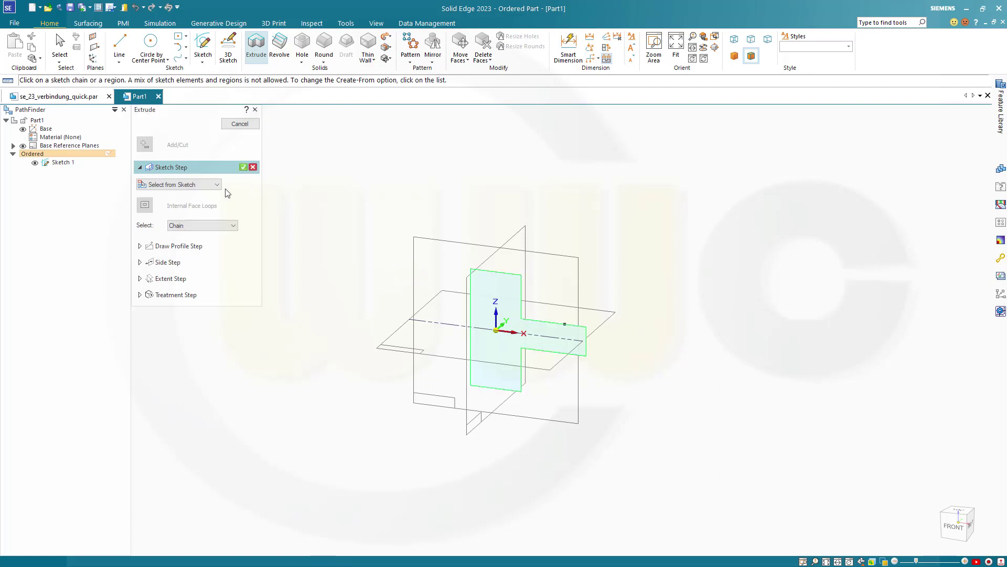
click(244, 167)
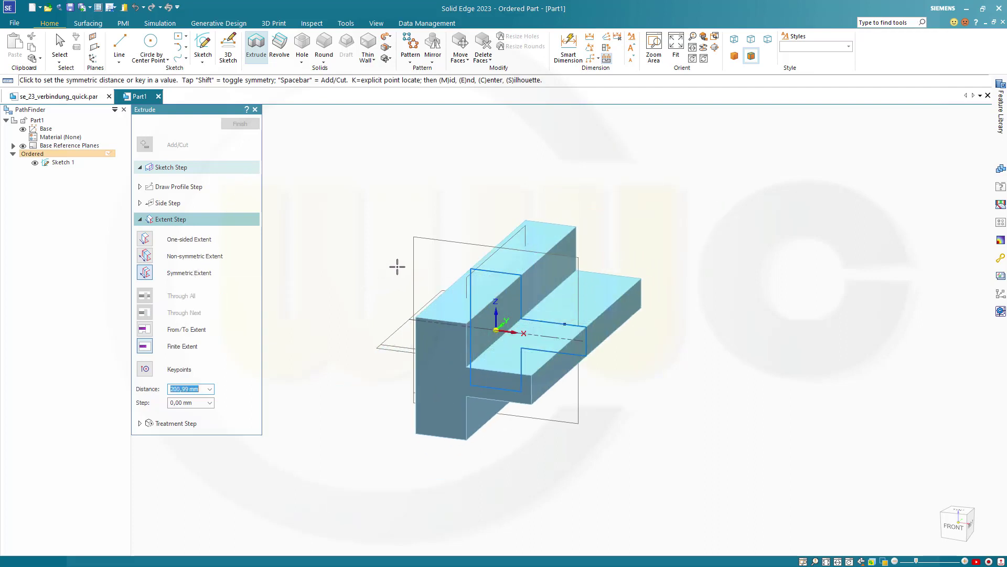
text(80)
key(Return)
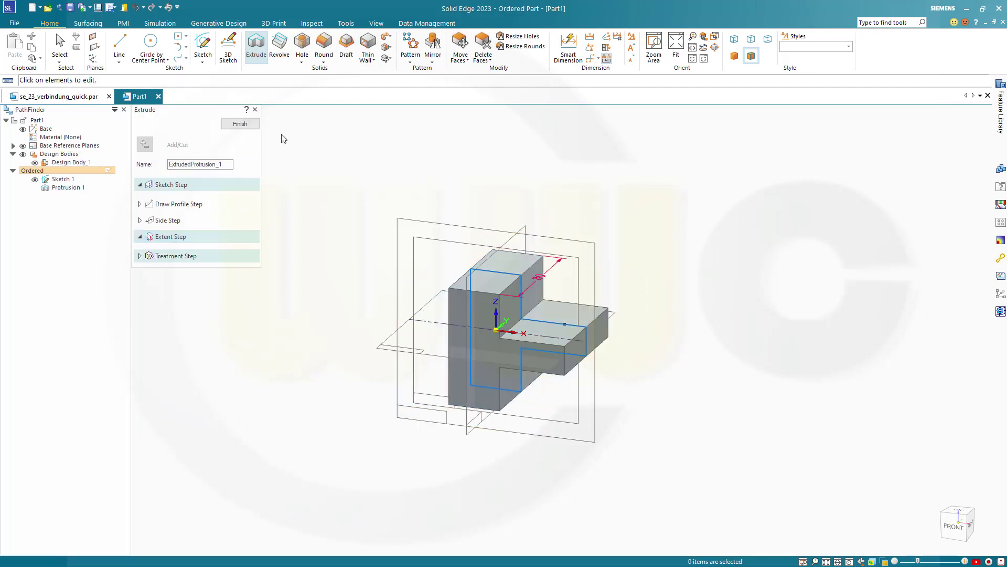
click(240, 124)
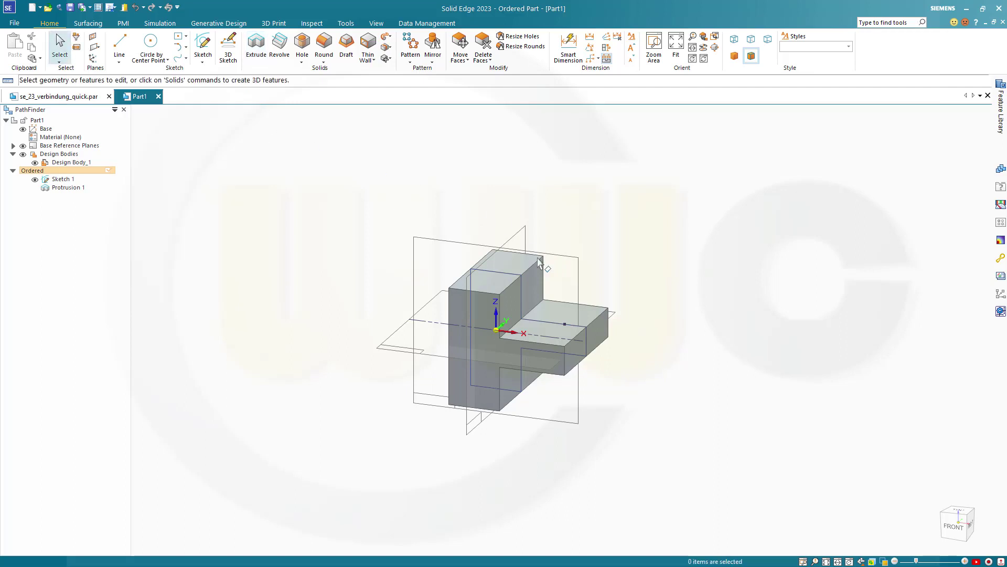
scroll(493, 428, up, 2)
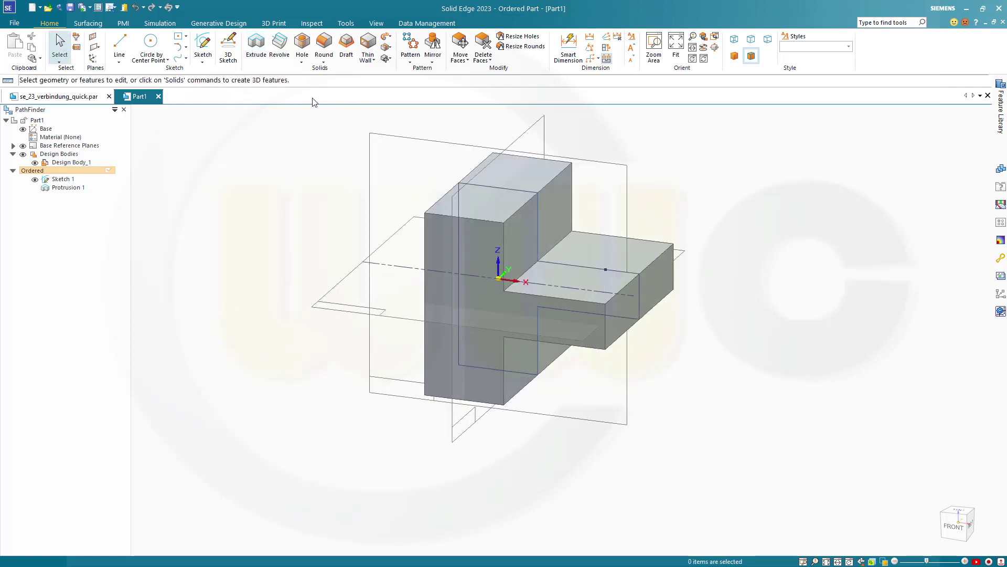
Round both inner edges where the arm meets the upright with a 15 mm radius
click(324, 44)
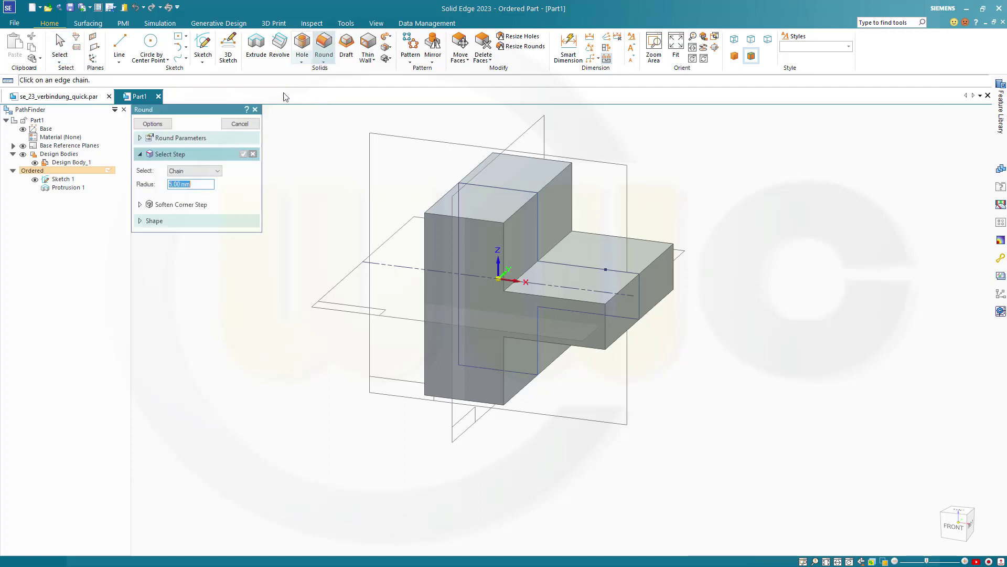
text(15)
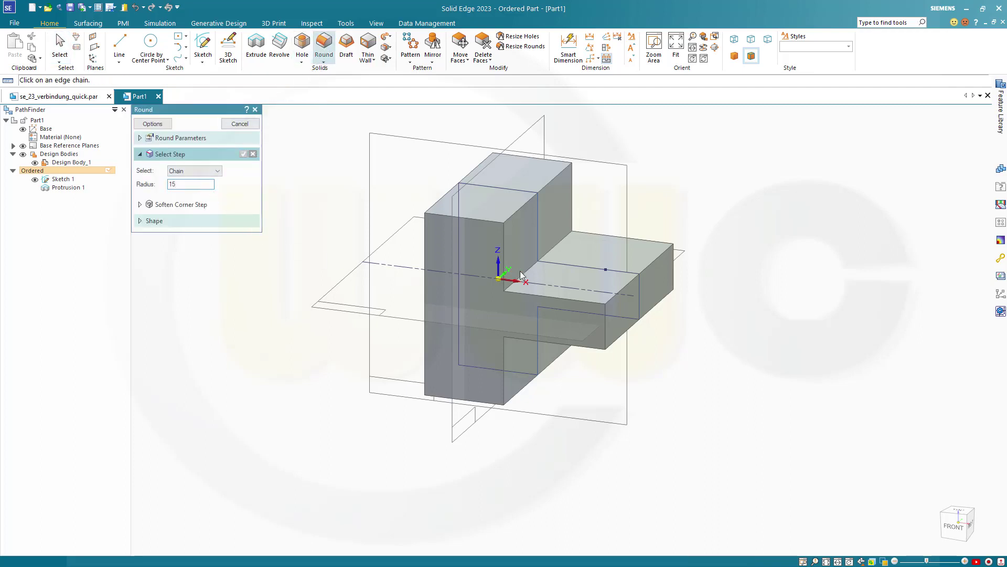
click(524, 271)
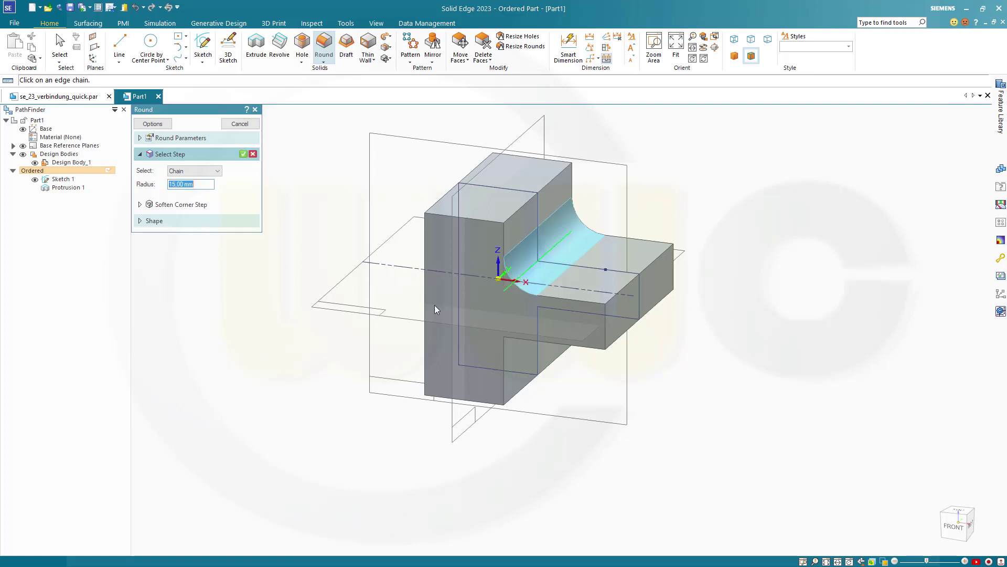
click(518, 322)
click(244, 154)
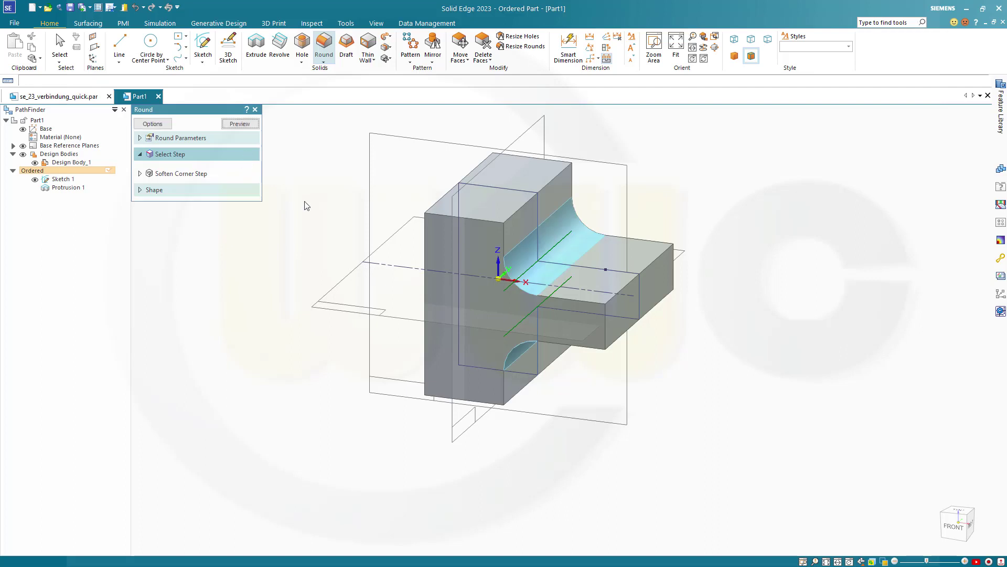
click(240, 124)
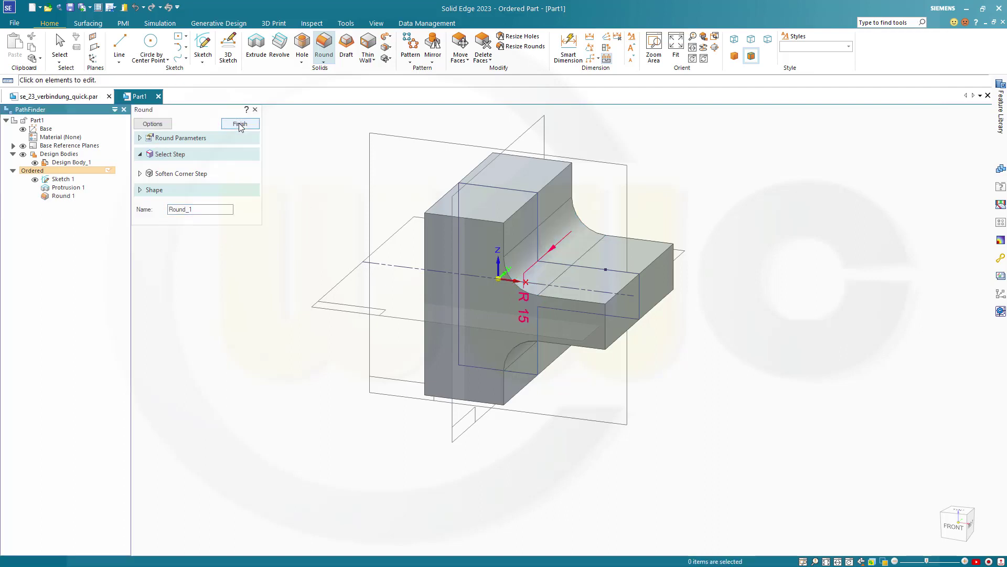
click(240, 124)
key(Escape)
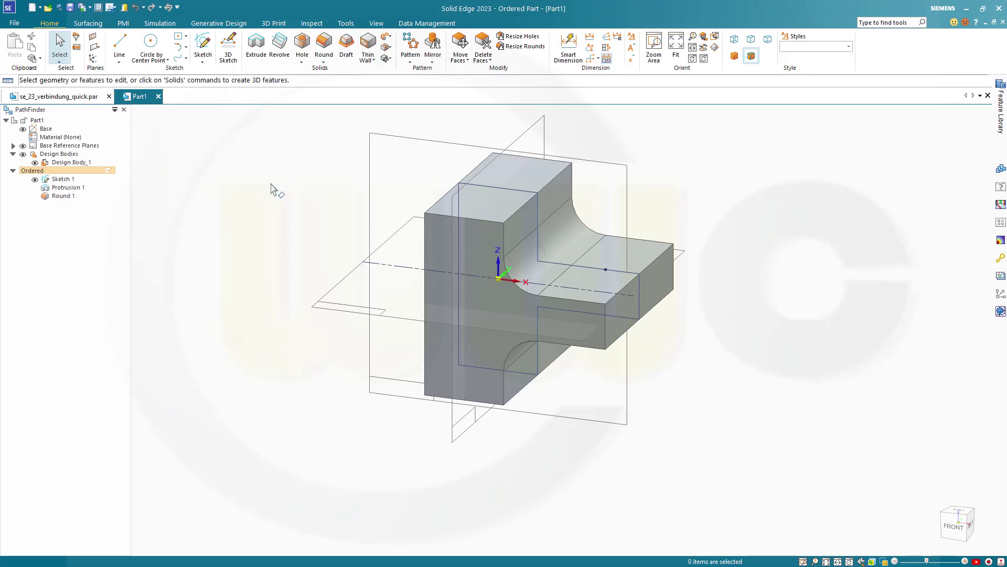
Cut a hole into the arm's top face, centred on the axis, creating Hole 1
scroll(718, 199, up, 1)
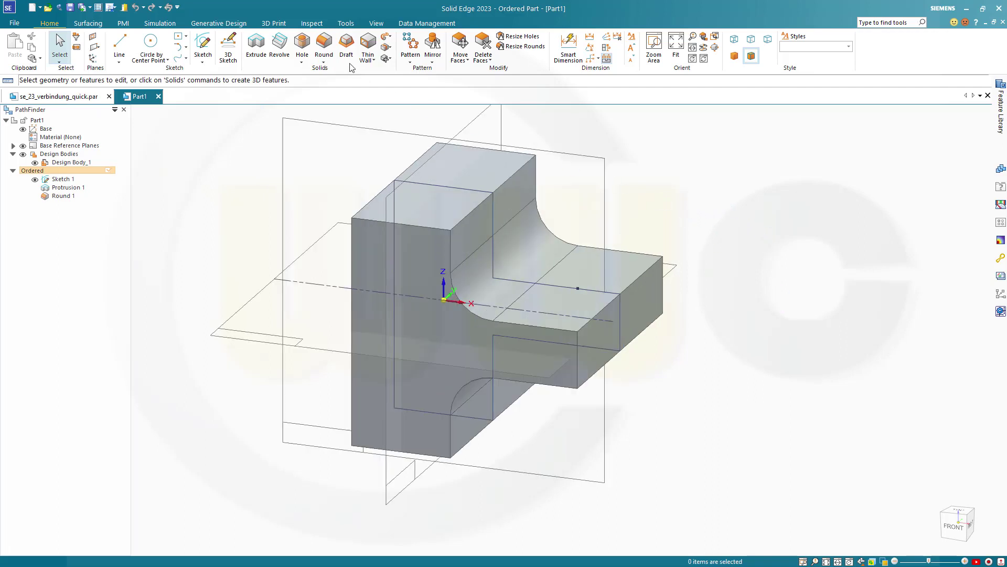
click(303, 43)
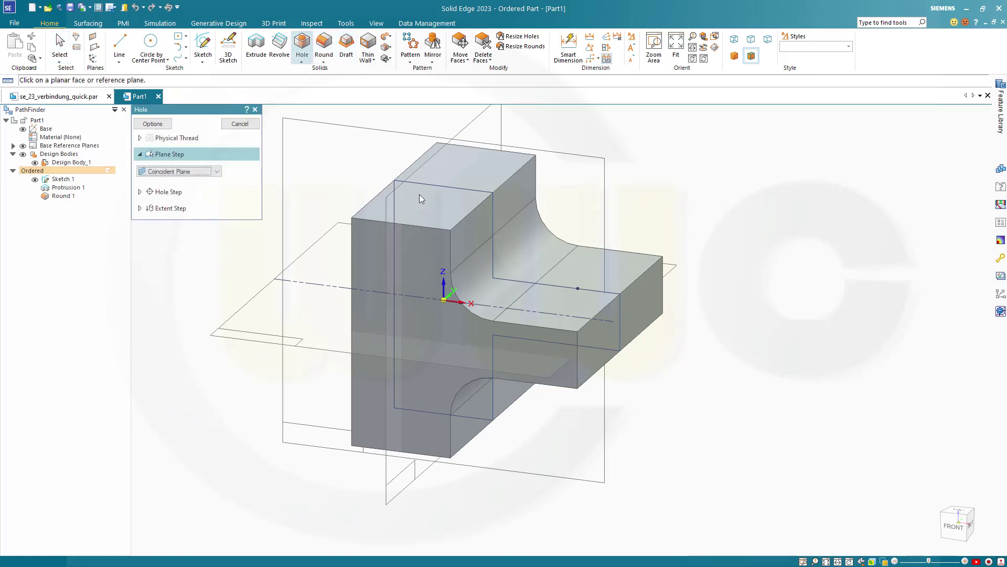
click(581, 303)
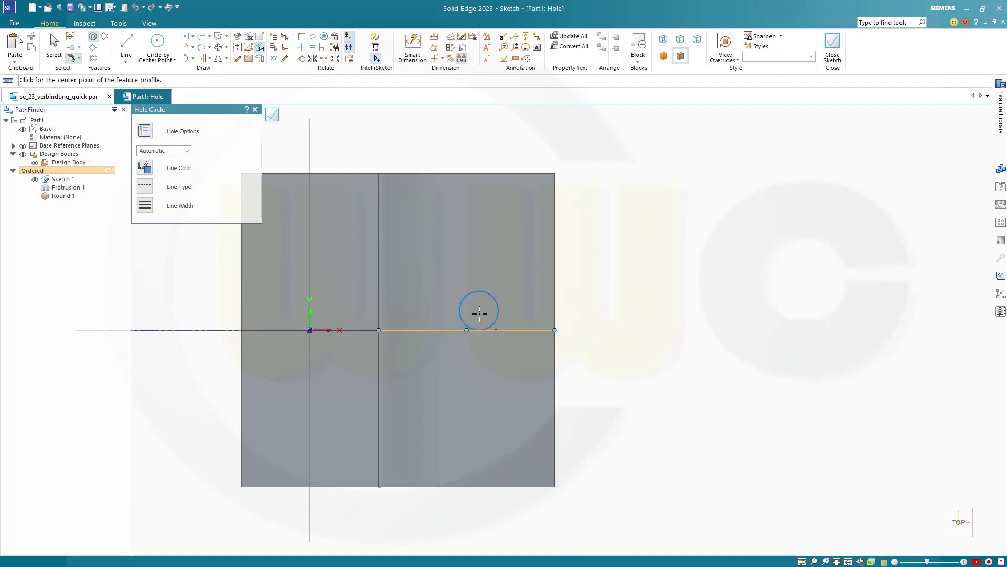
click(146, 131)
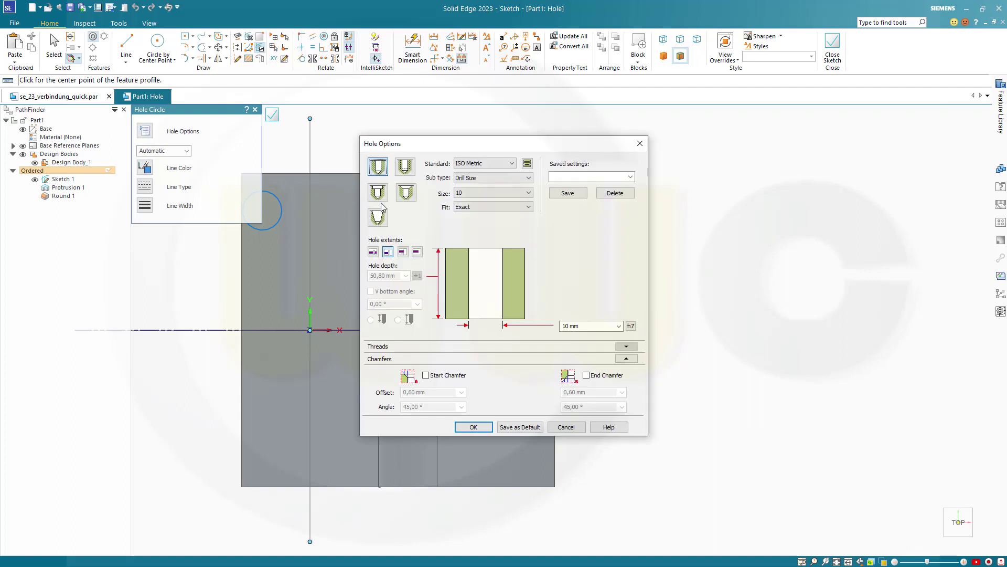
click(575, 326)
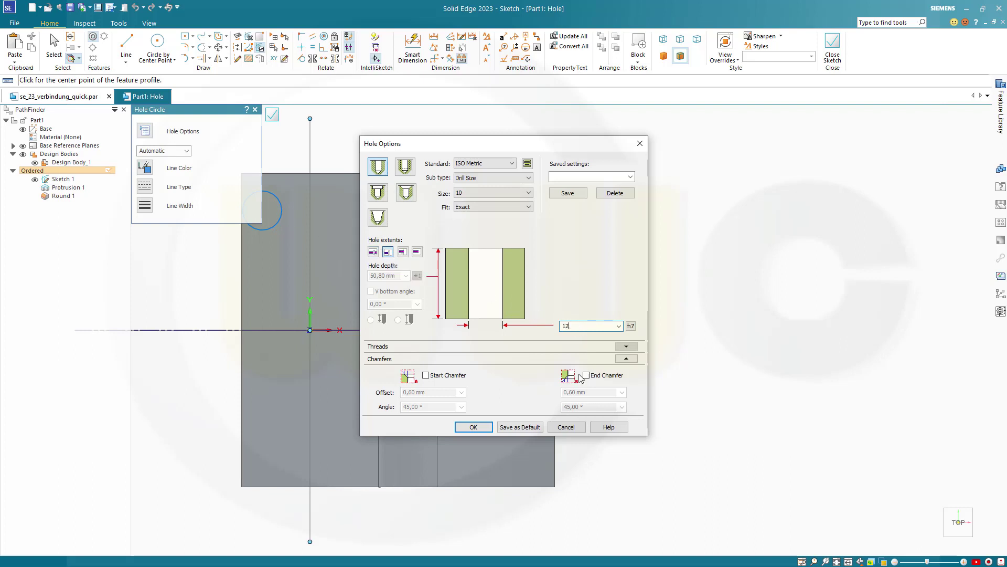
click(473, 427)
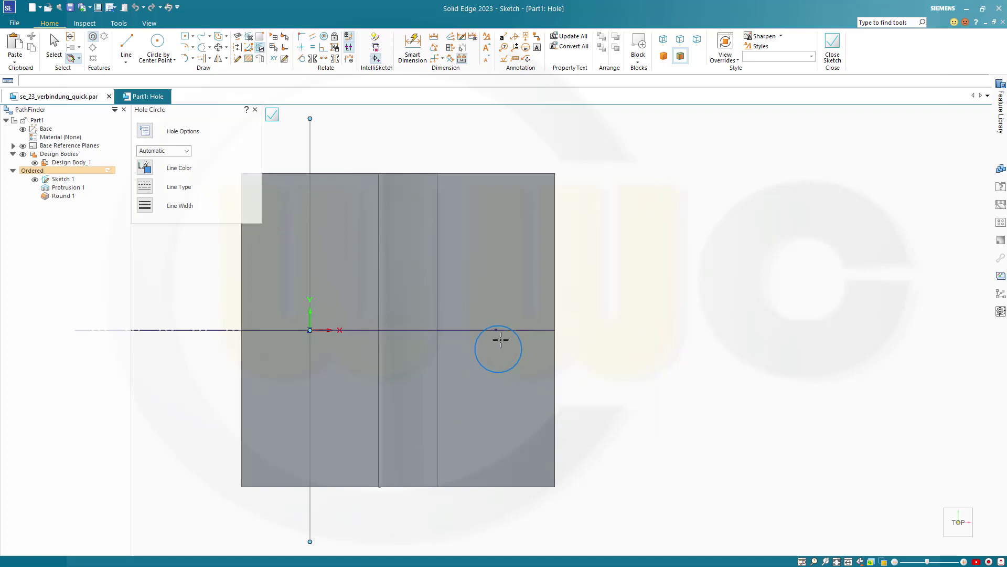
click(495, 330)
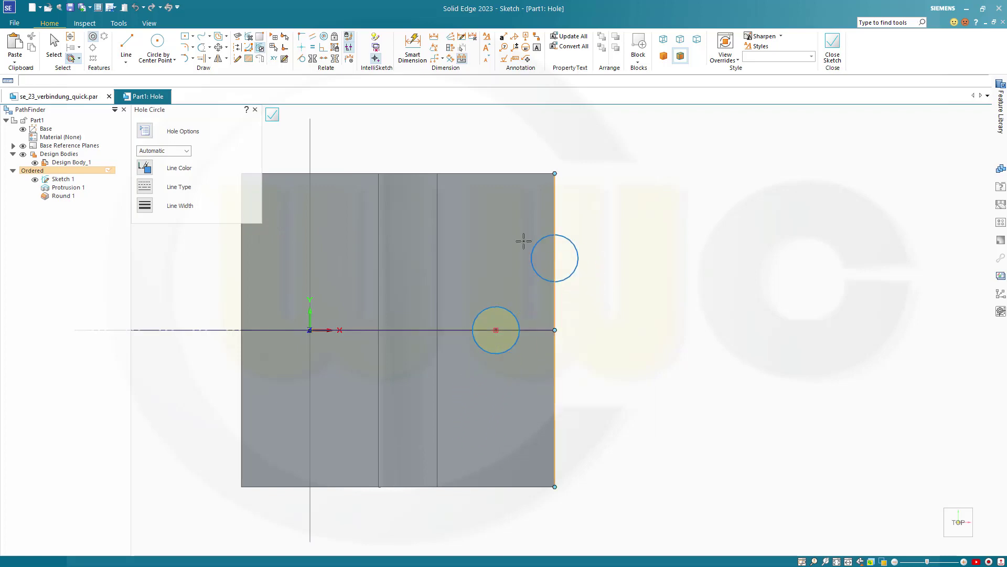
click(273, 115)
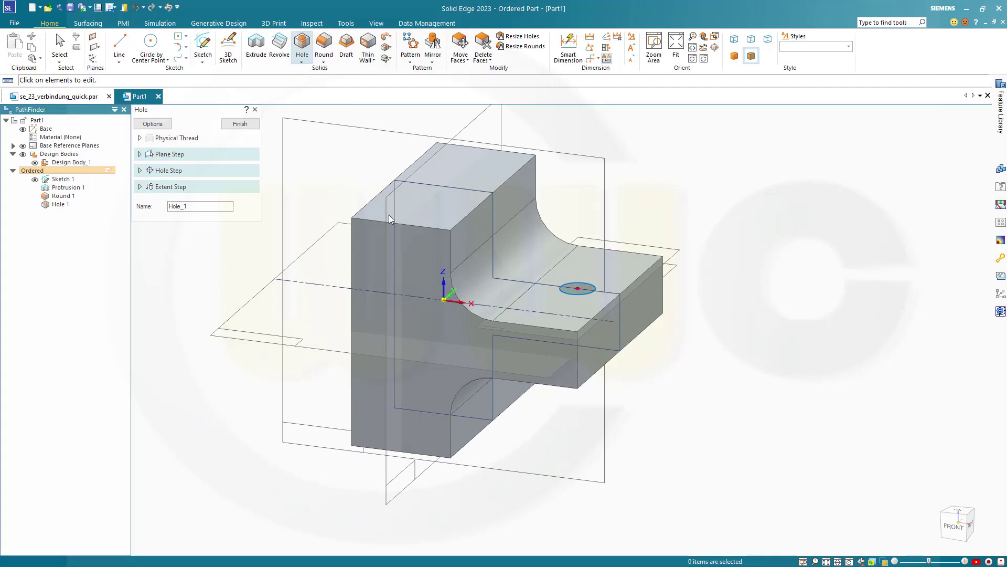
click(240, 123)
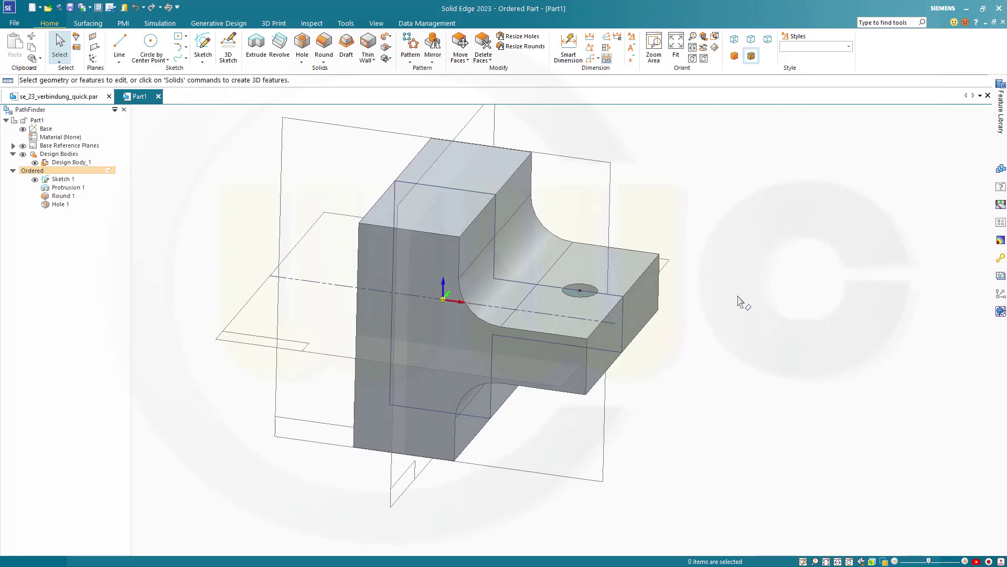
Mirror-copy the body across the Right (yz) plane as Mirror Body 1
middle_drag(735, 299, 853, 326)
click(433, 61)
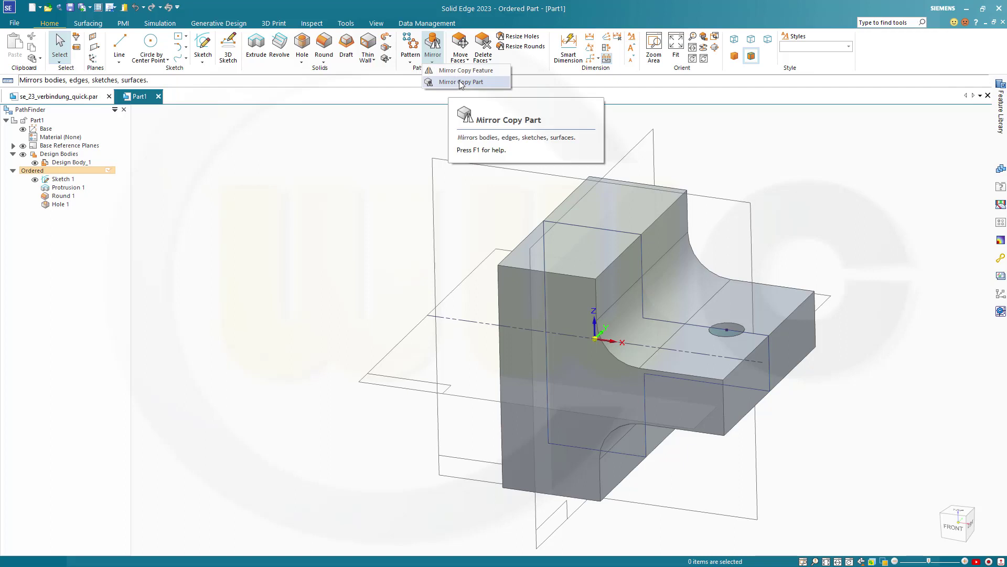
click(461, 82)
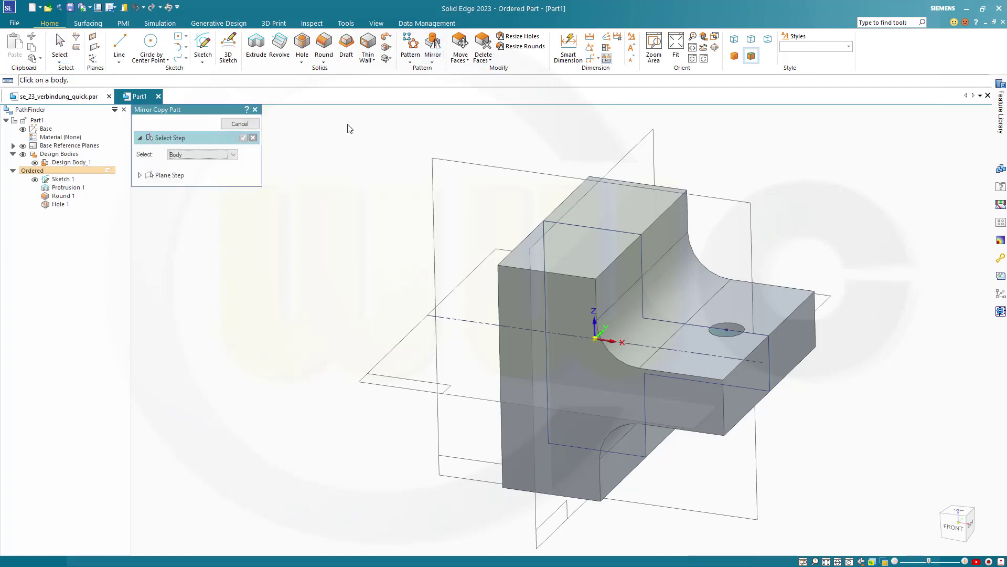
click(591, 270)
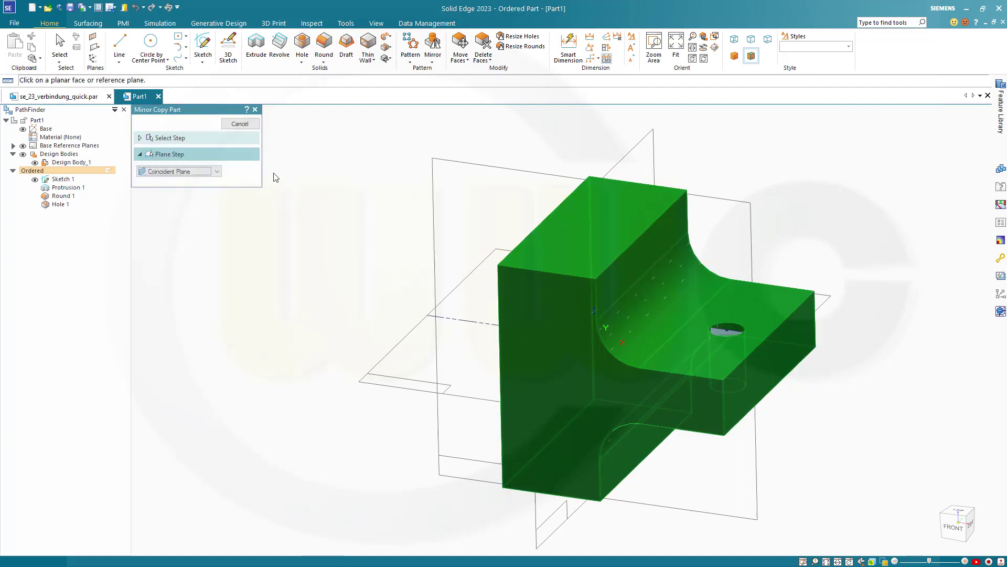
click(625, 161)
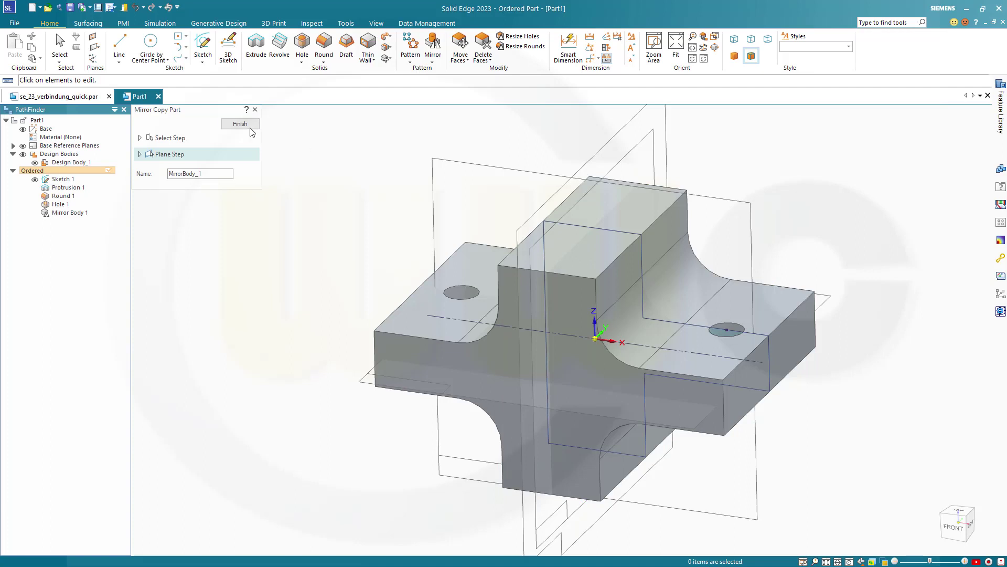
click(240, 123)
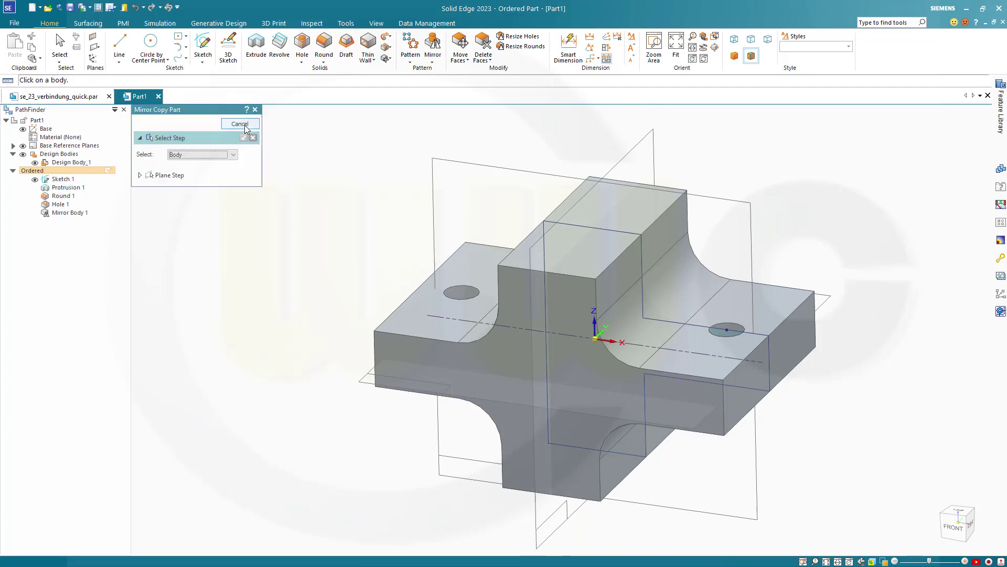
click(246, 126)
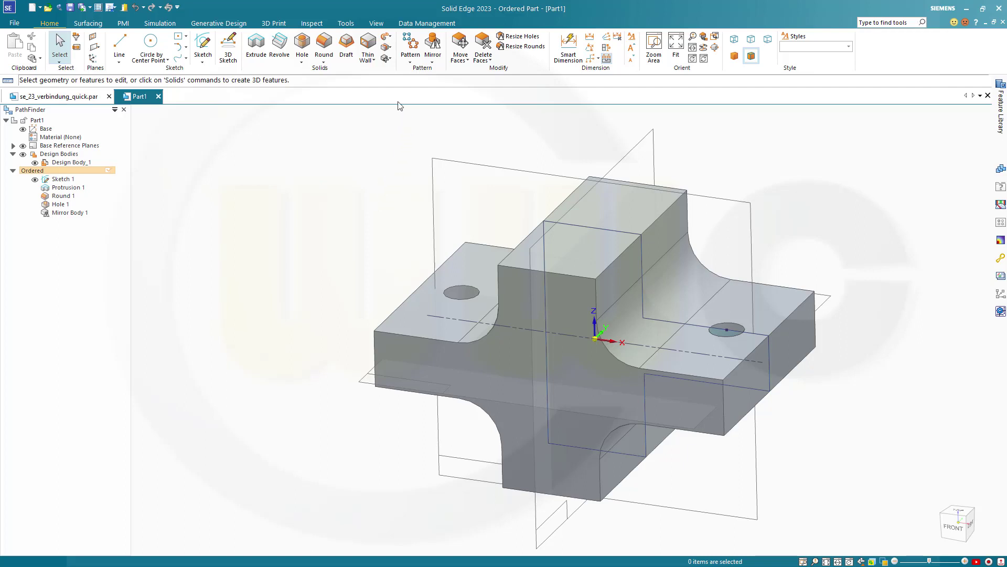
Split the cross-shaped body with the Right (yz) plane into Design Body_1 and Design Body_2
click(391, 59)
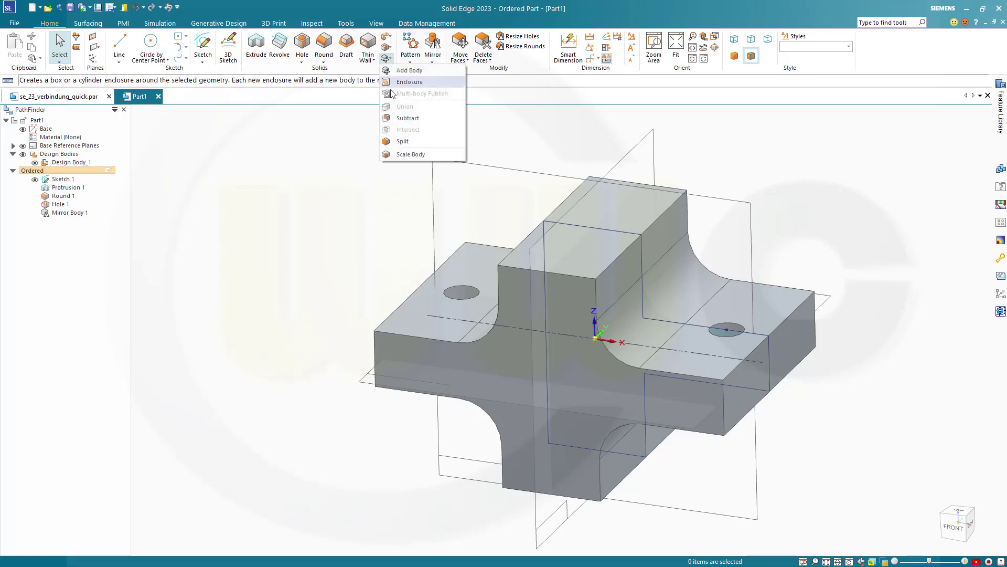
click(403, 141)
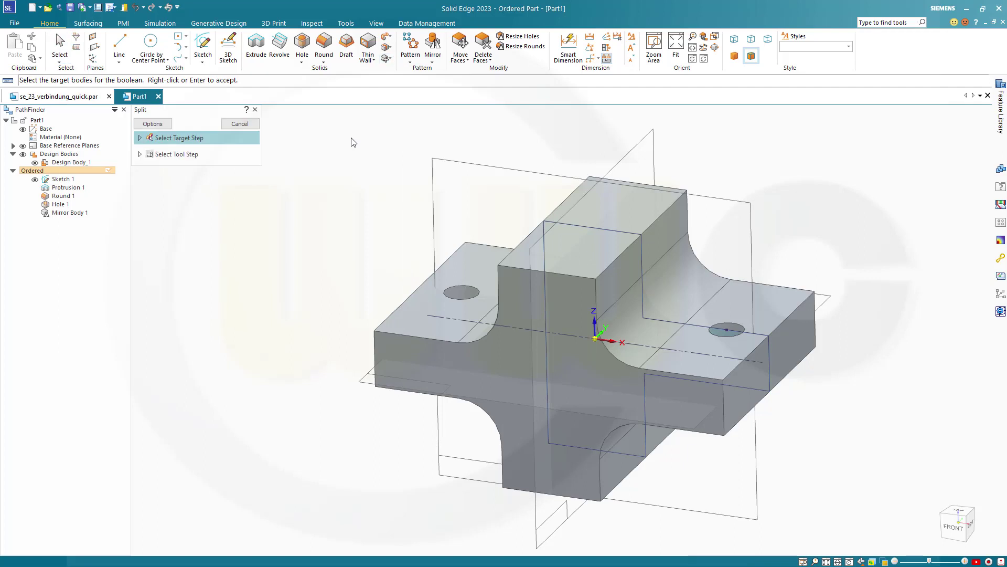
click(506, 317)
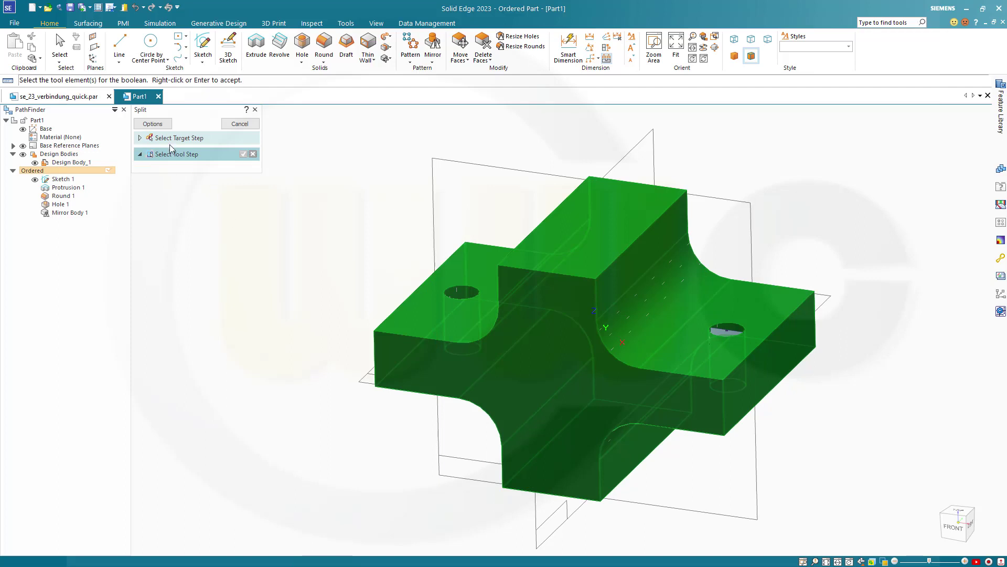
click(162, 125)
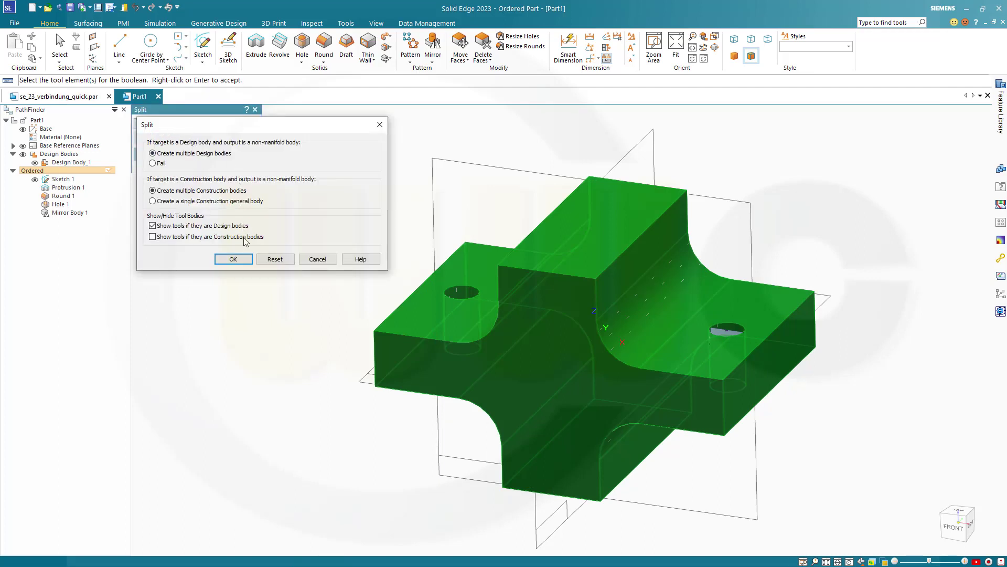
click(233, 259)
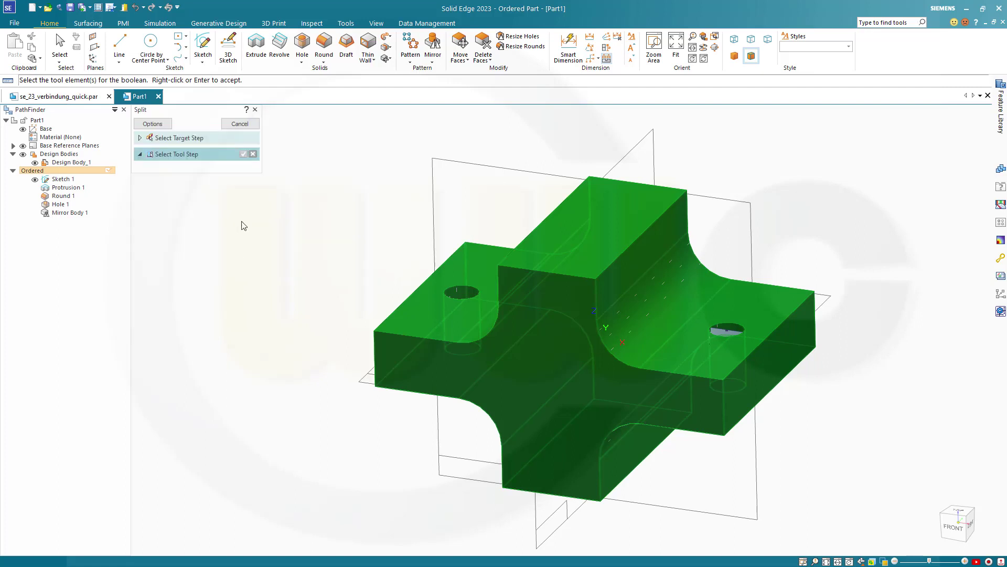
click(628, 168)
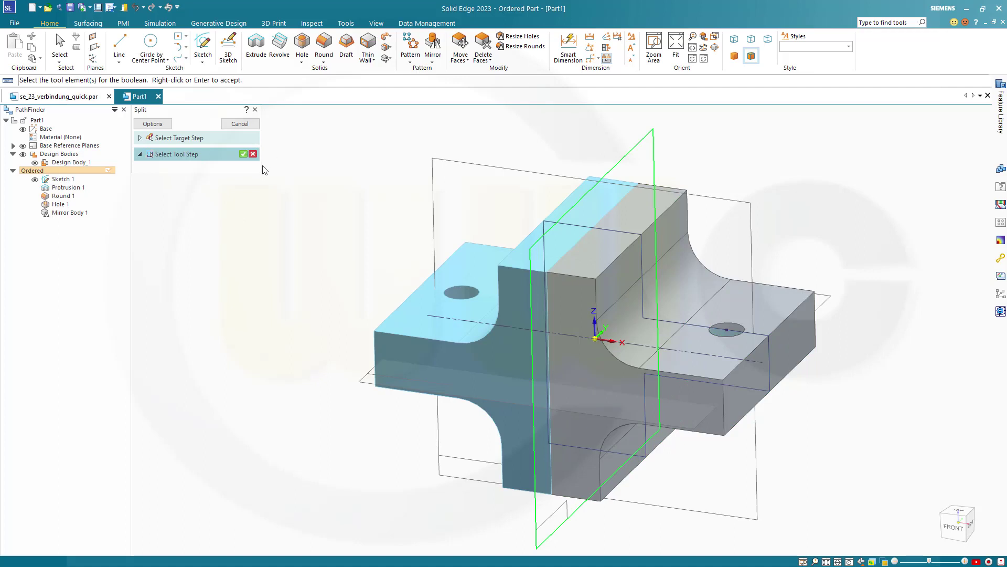
click(243, 153)
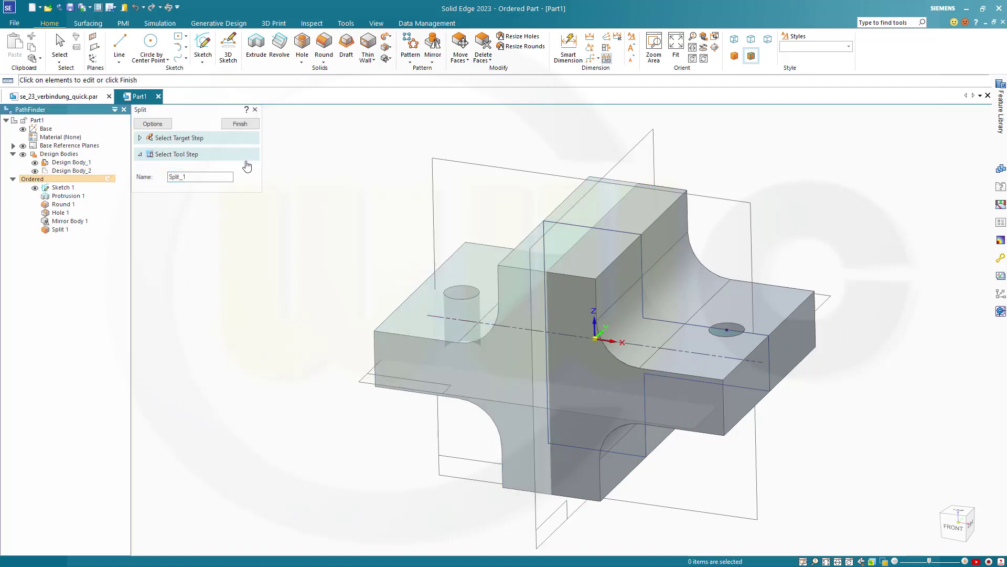
click(250, 124)
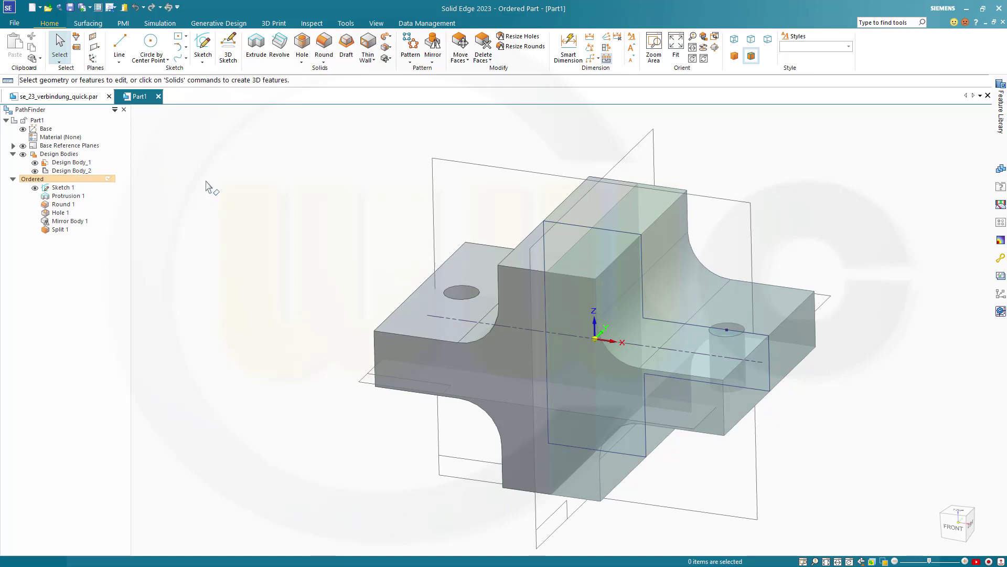
right_click(74, 171)
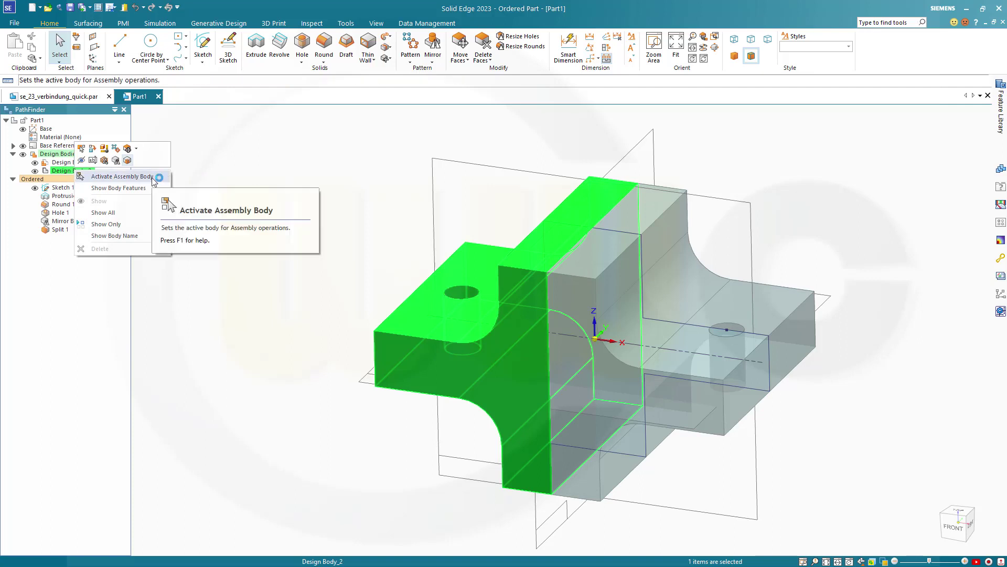
click(270, 183)
click(273, 180)
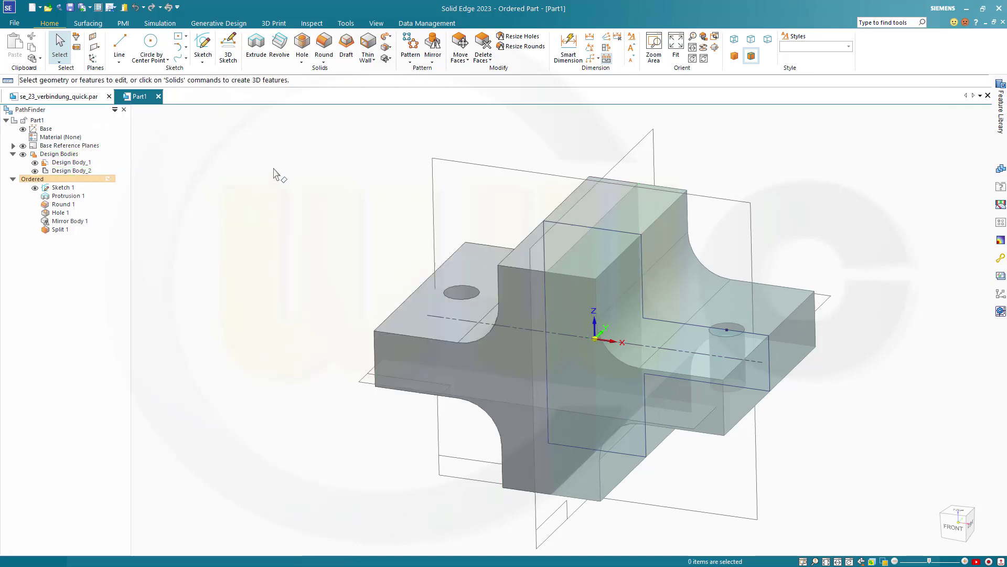
text(rotate)
Start a Rotate Faces operation with Design Body_2 selected as the body to rotate
click(465, 59)
click(471, 84)
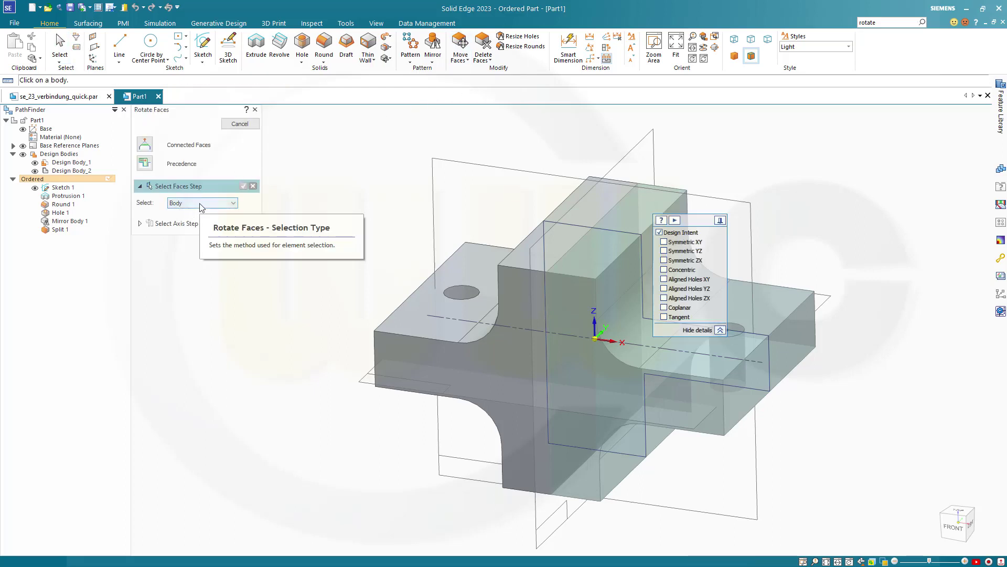
click(398, 328)
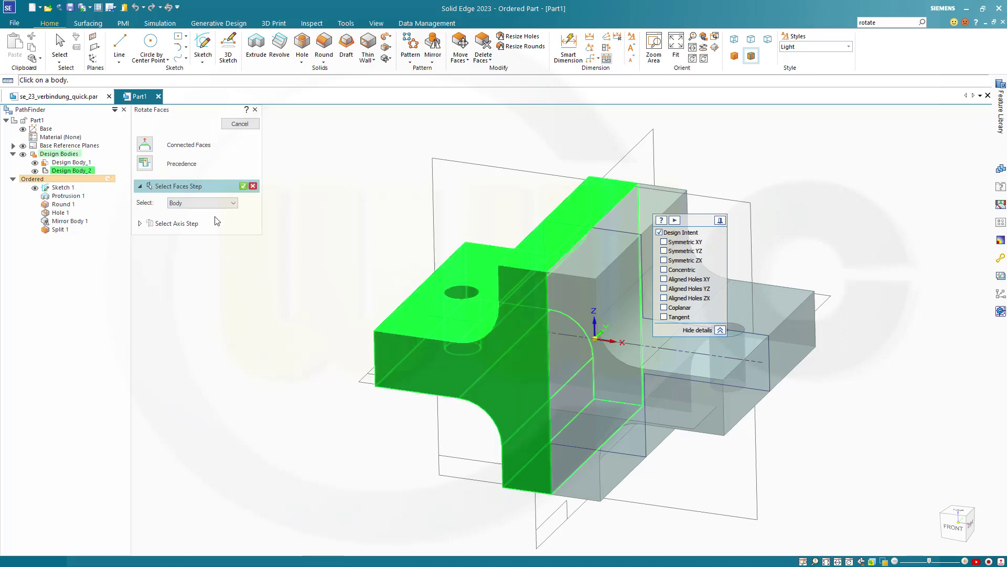
click(243, 186)
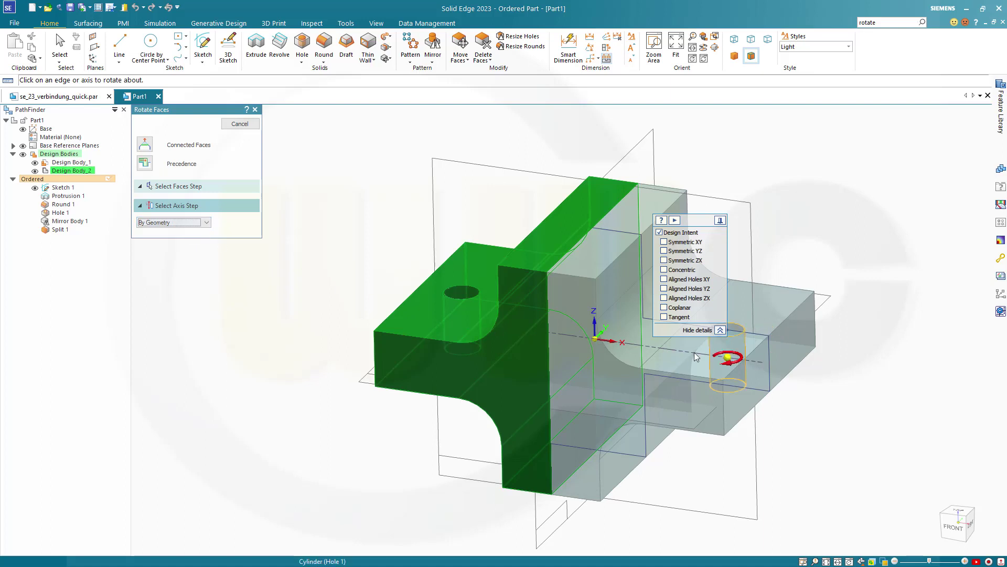
Rotate Design Body_2 by 90° about the base X axis, with the step value left at 0°
click(207, 225)
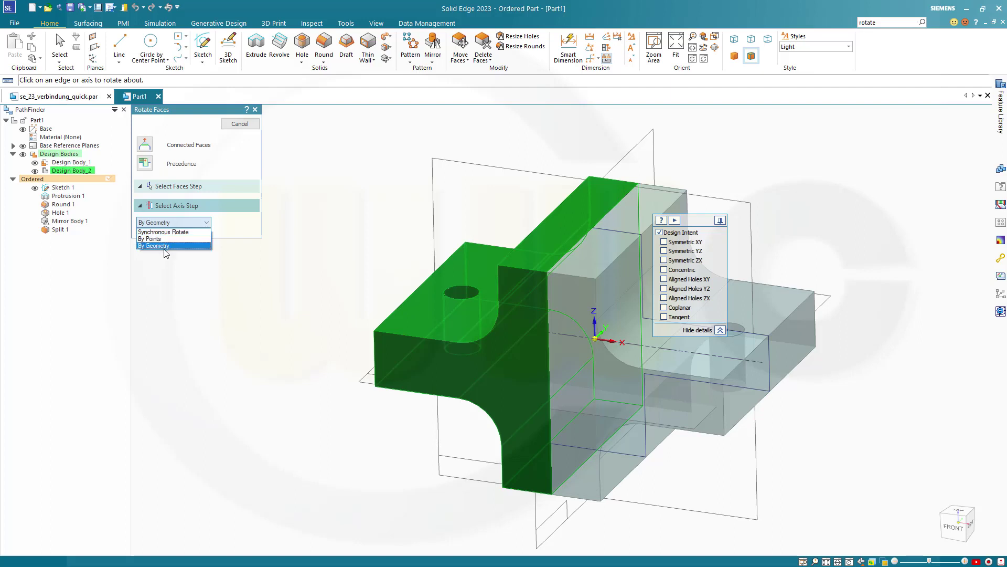
click(287, 155)
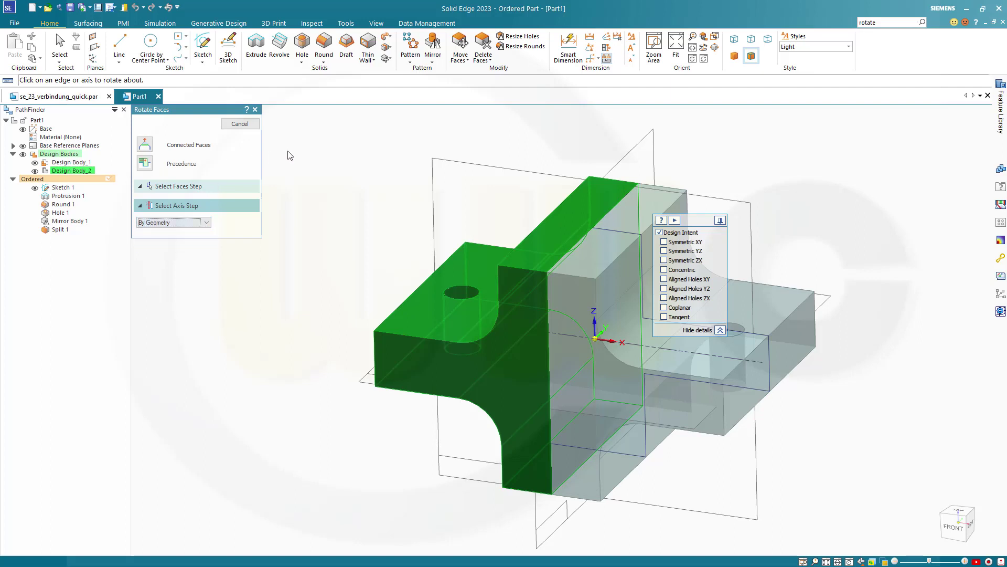
click(612, 347)
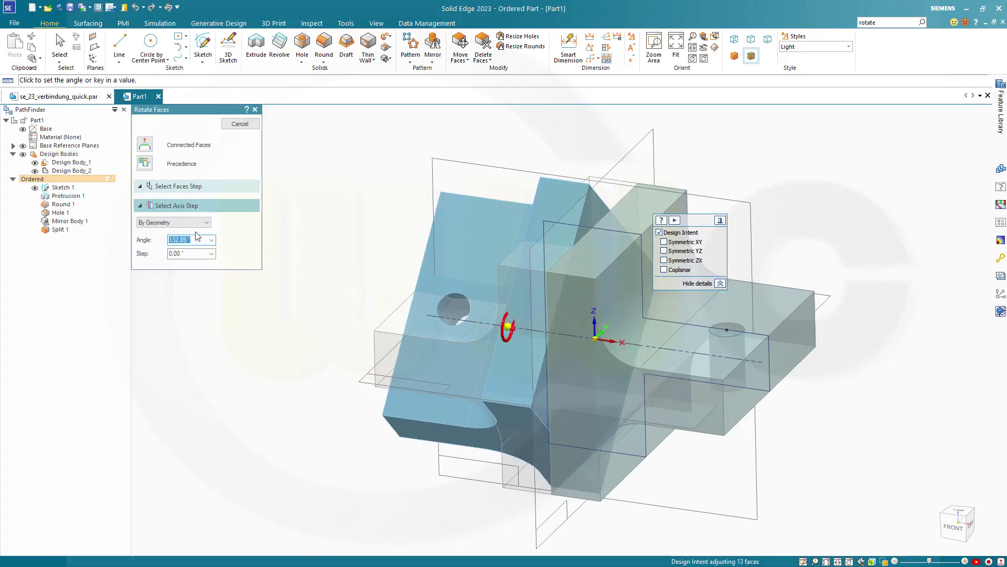
text(90)
key(Tab)
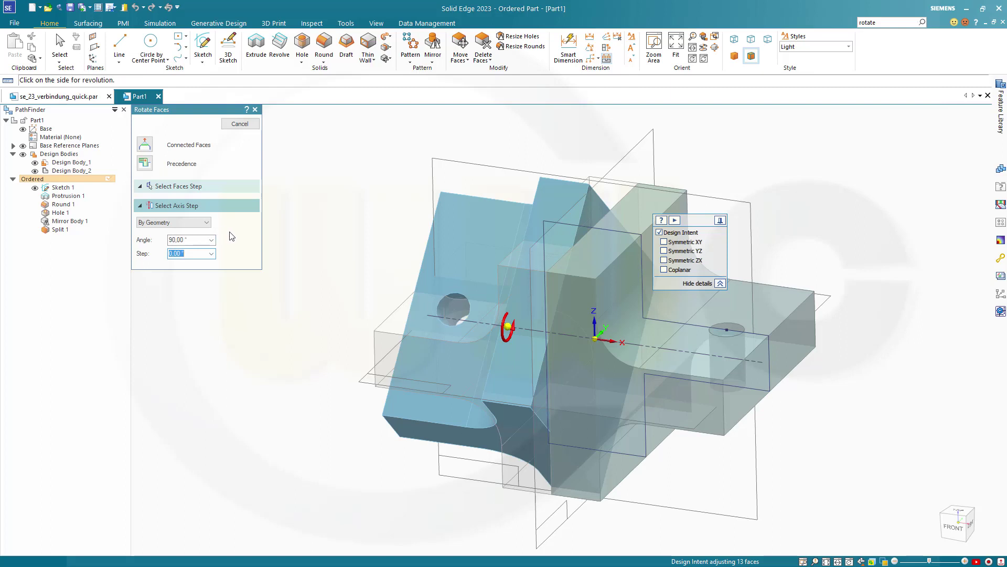
key(Tab)
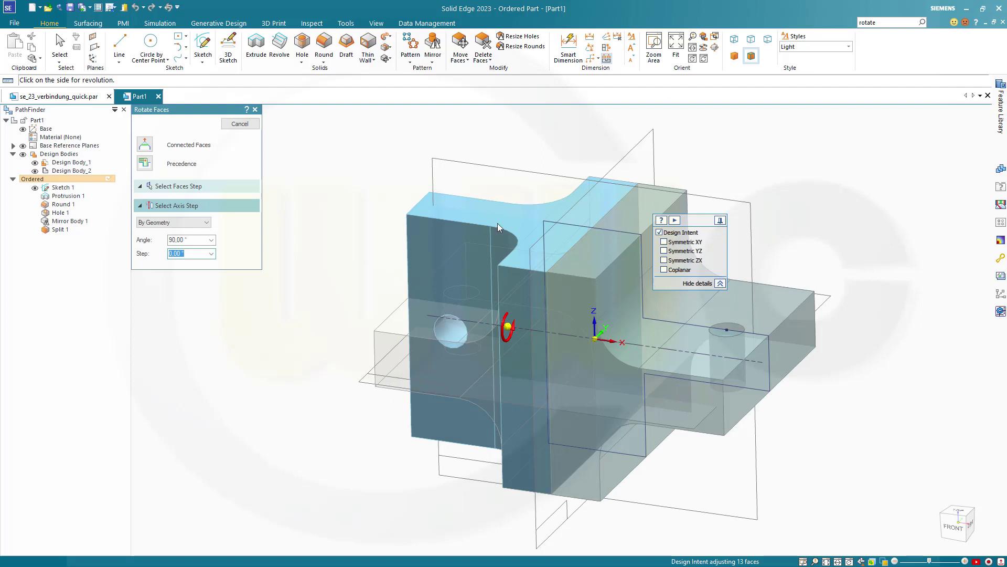
click(326, 186)
click(240, 125)
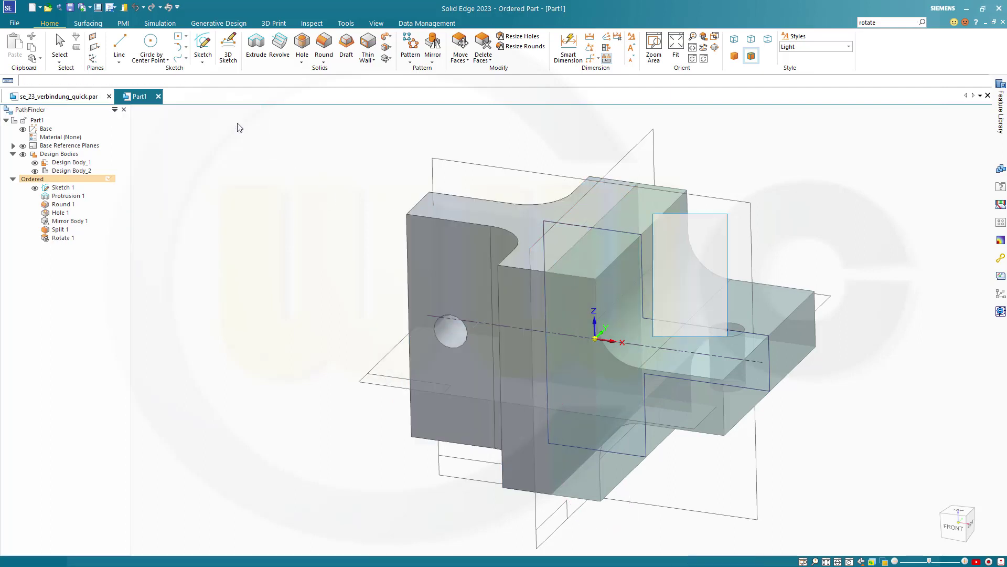
click(237, 125)
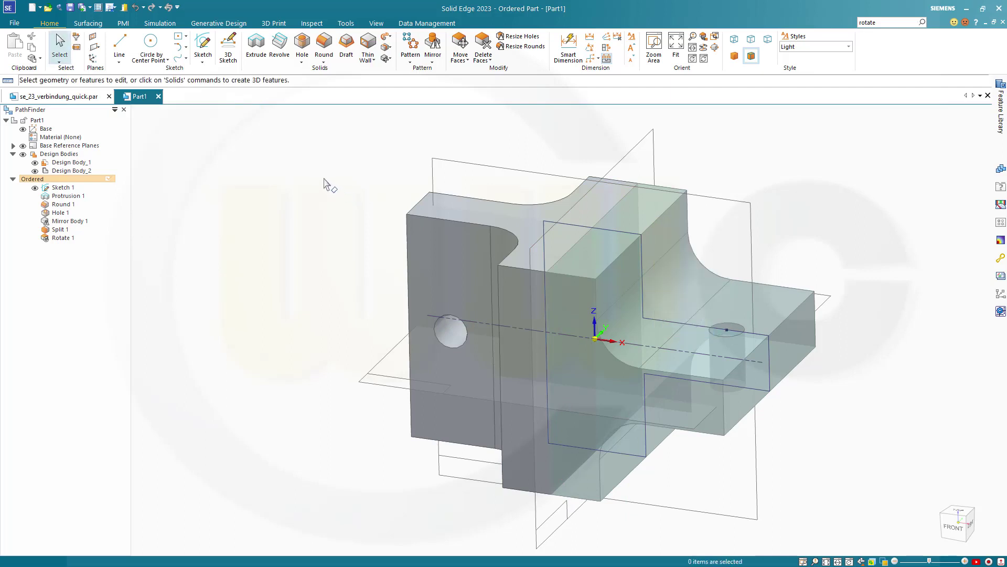
Union Design Body_2 into Design Body_1, the target body
double_click(63, 163)
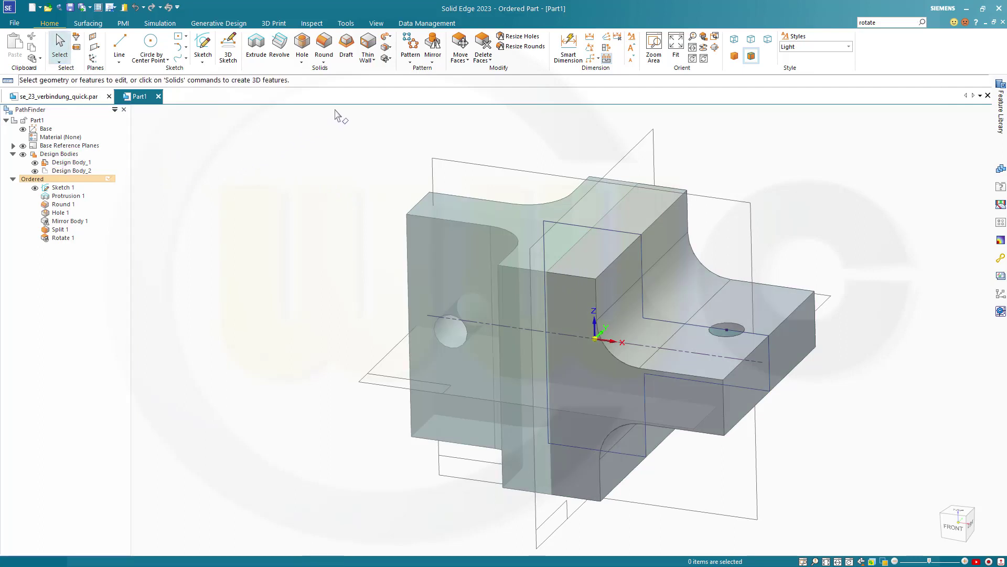
click(390, 57)
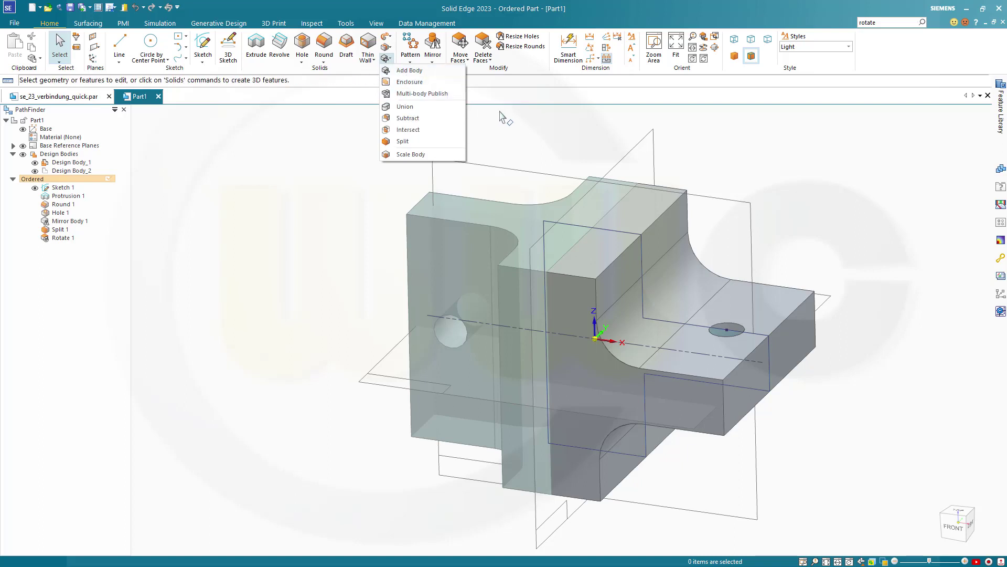
click(413, 106)
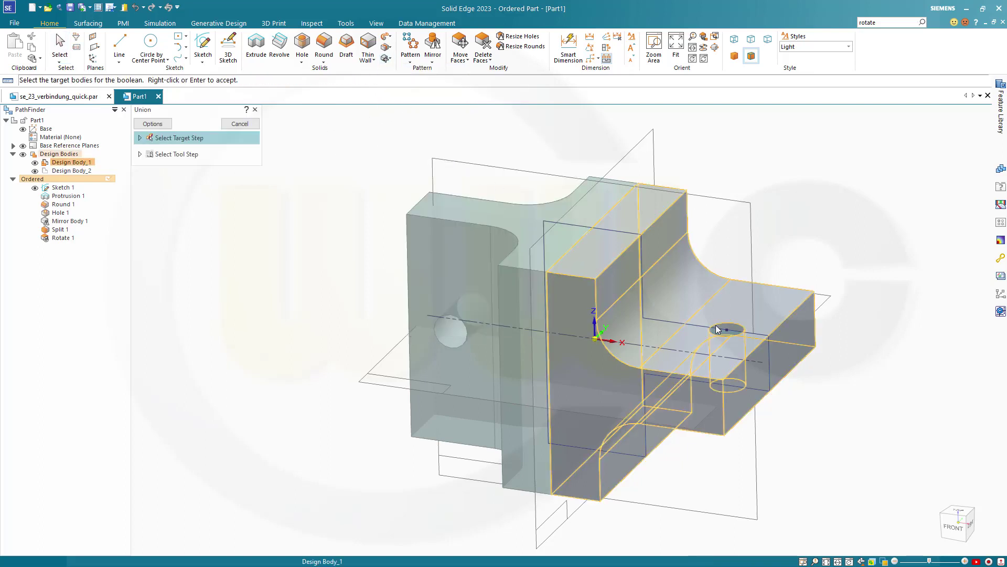
click(734, 312)
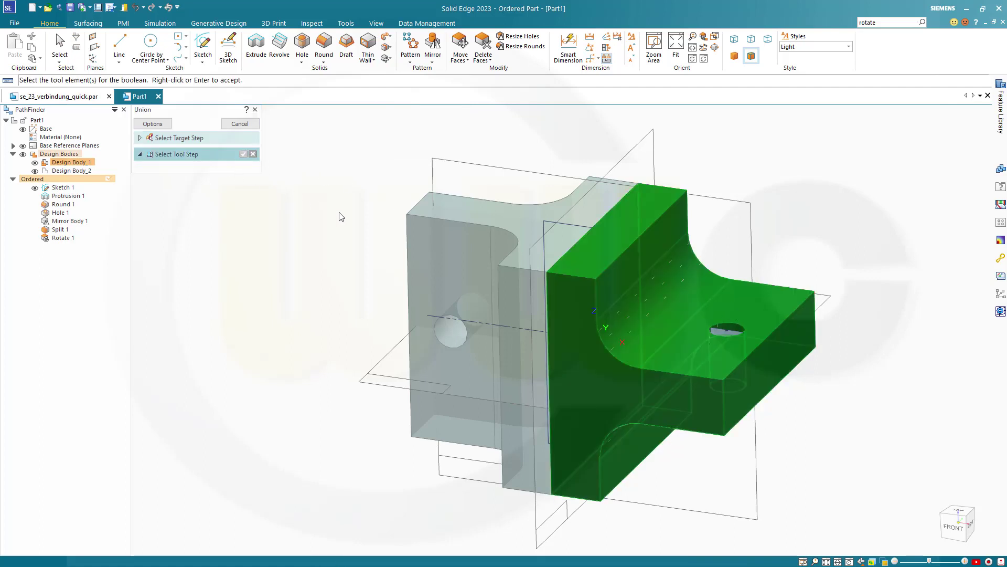
click(453, 238)
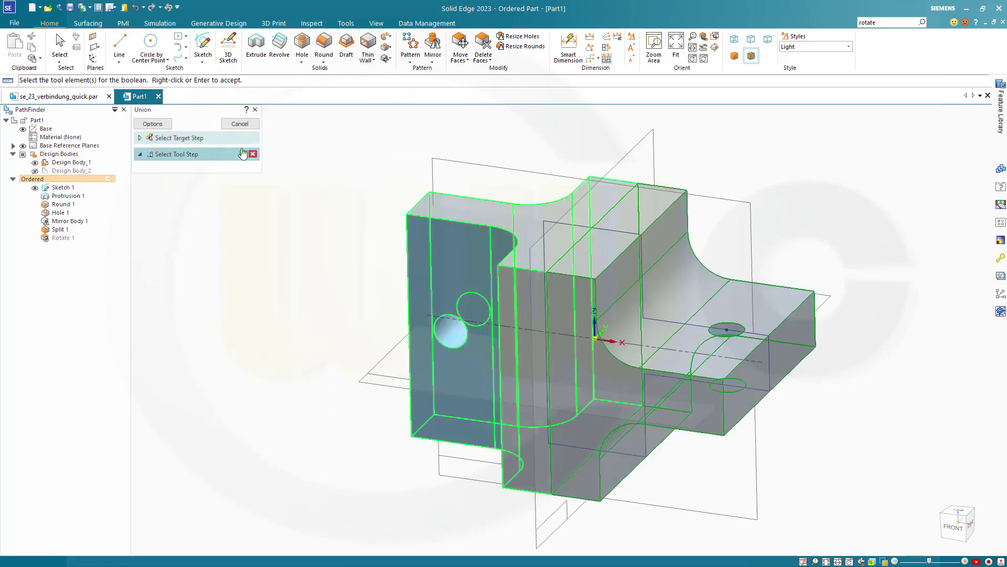
click(244, 154)
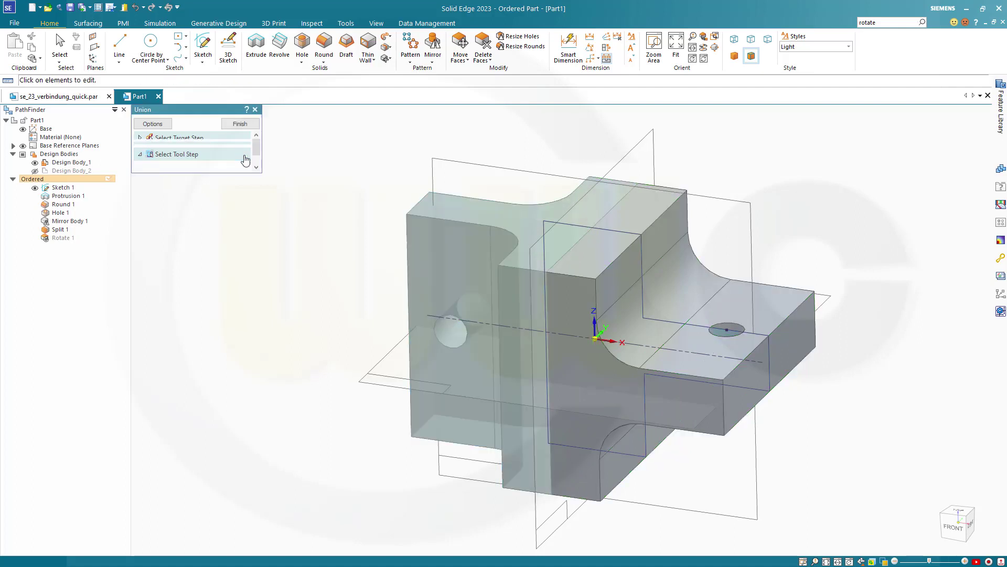
click(240, 123)
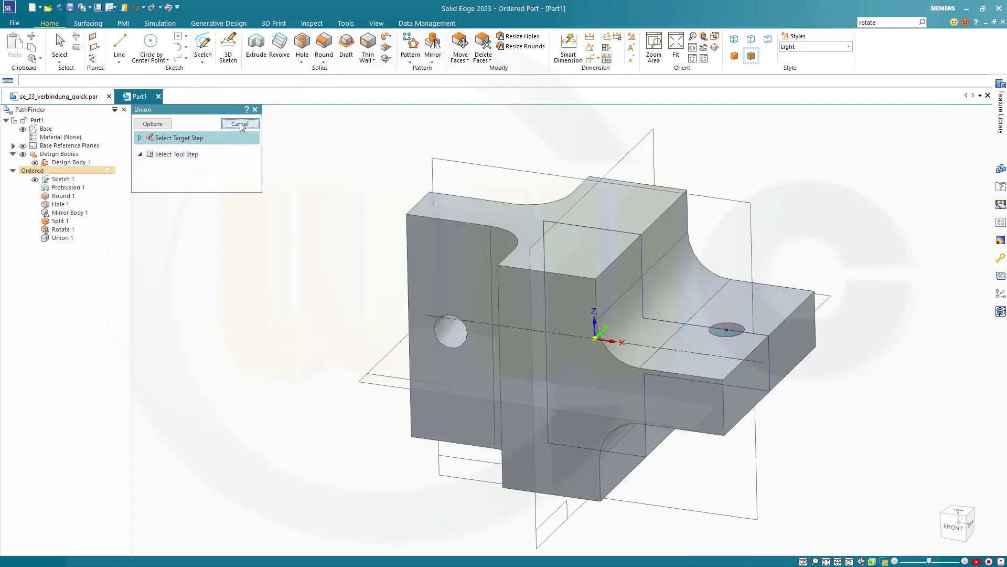
click(240, 124)
middle_drag(292, 220, 244, 195)
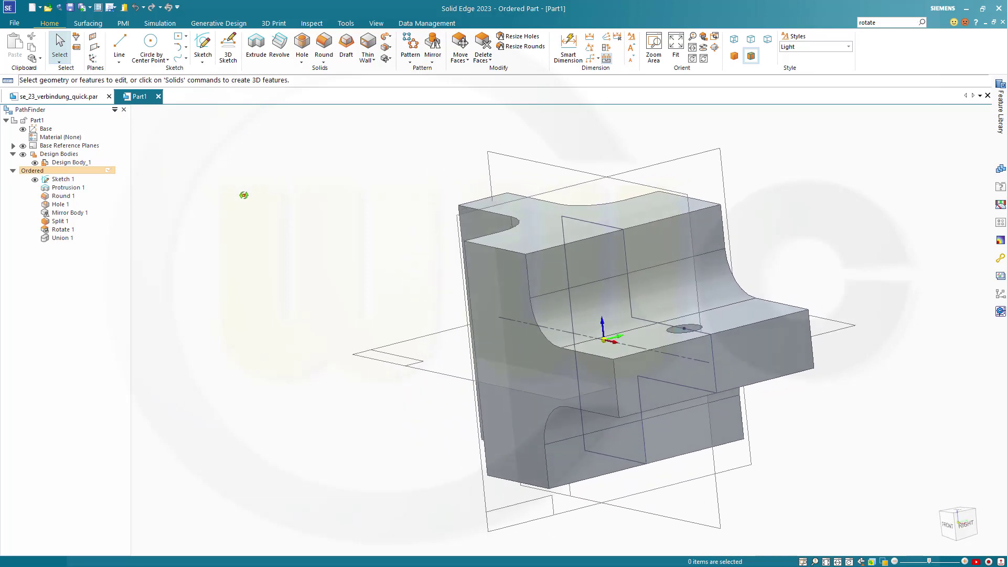
On the Right (yz) plane, sketch a hexagon centred at the origin with its top edge horizontal
click(200, 47)
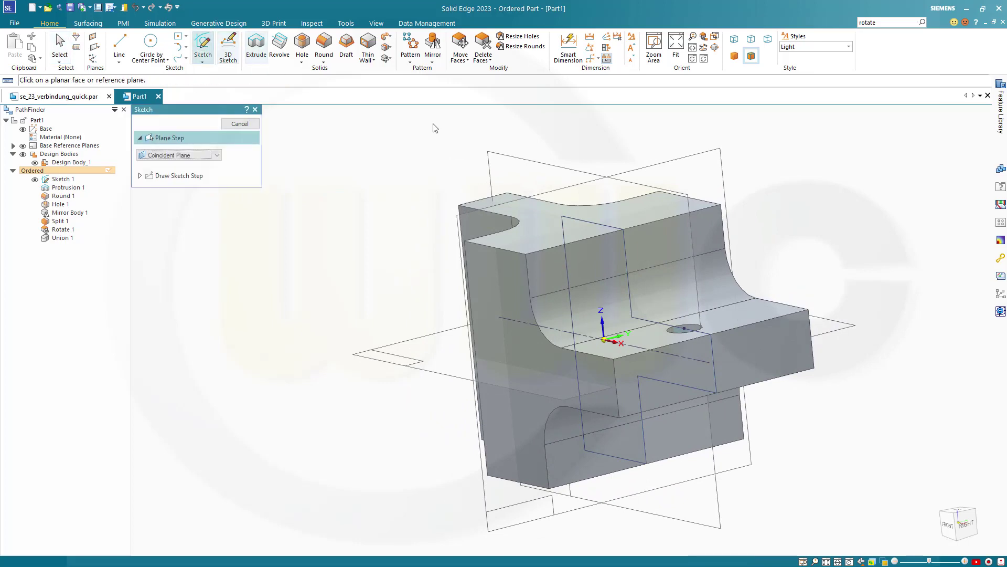
click(625, 179)
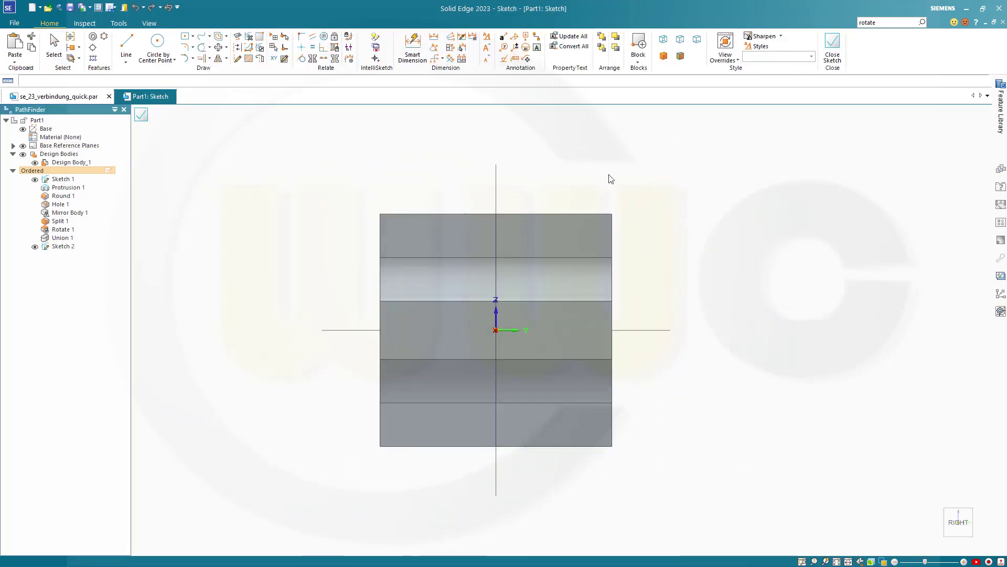
key(l)
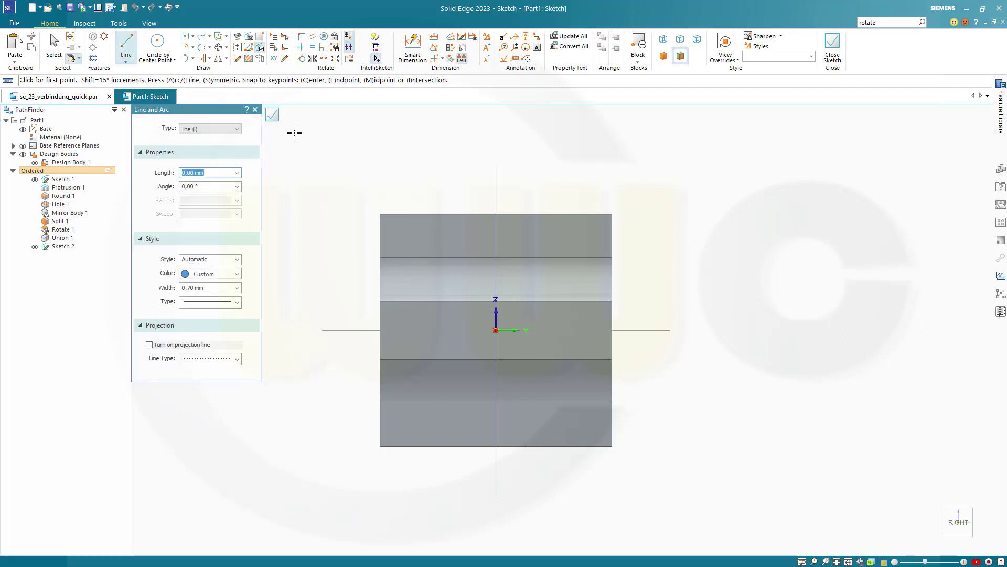
click(194, 37)
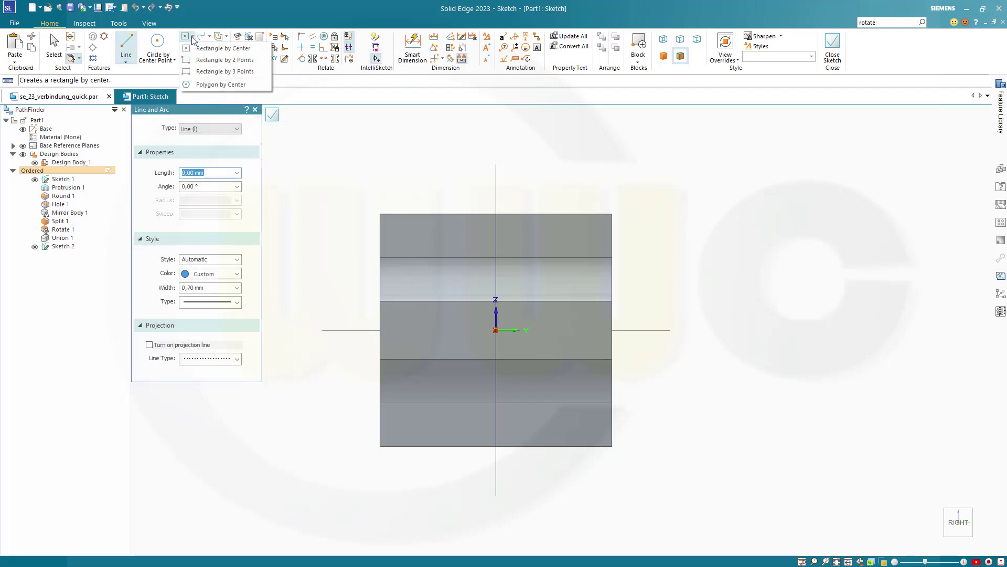
click(206, 85)
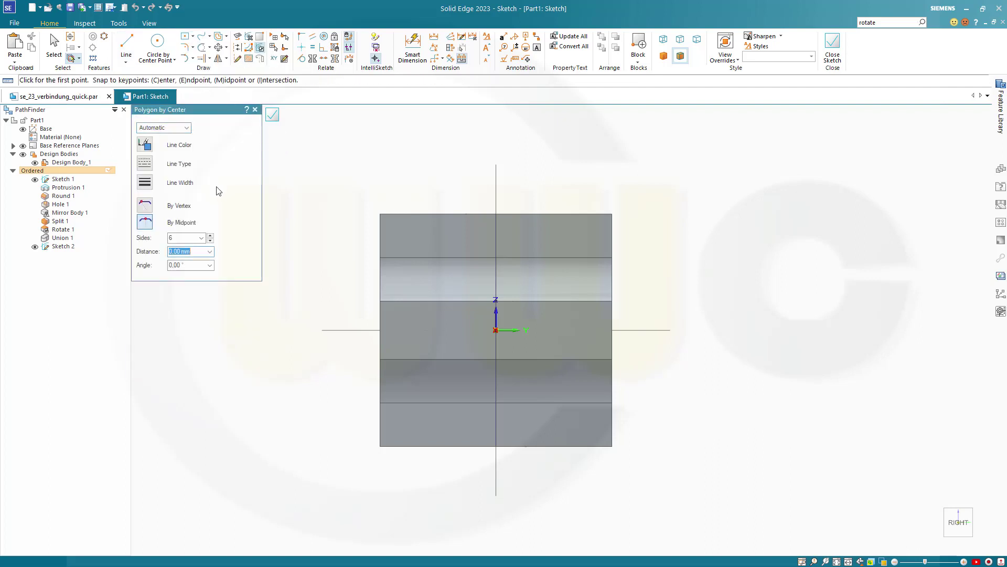
click(494, 331)
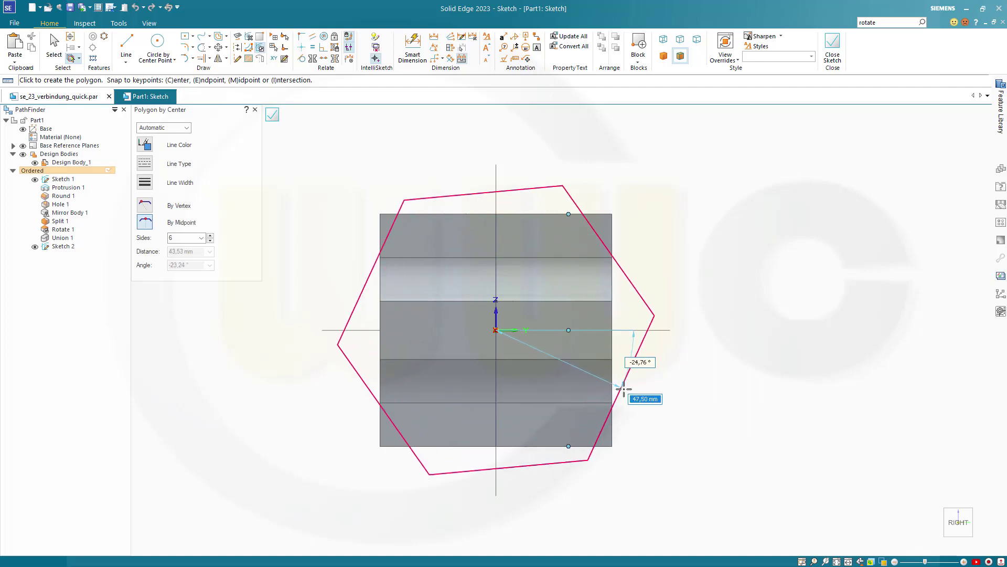
click(629, 378)
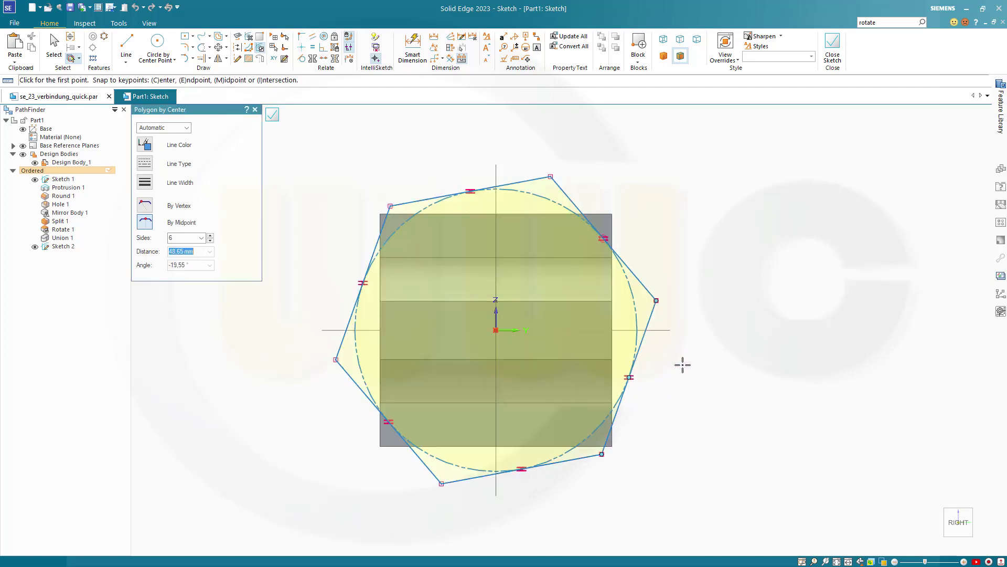
key(Escape)
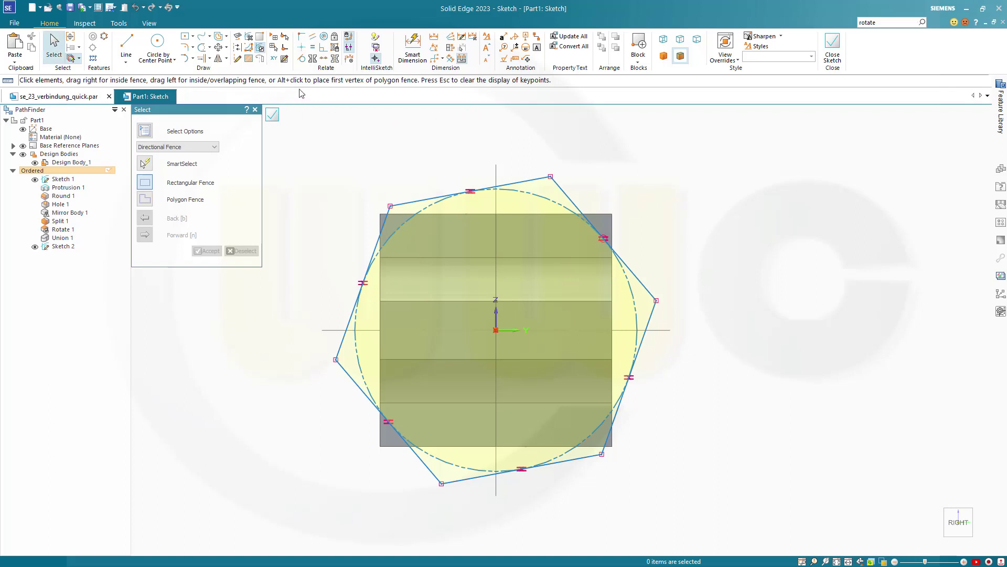
click(301, 47)
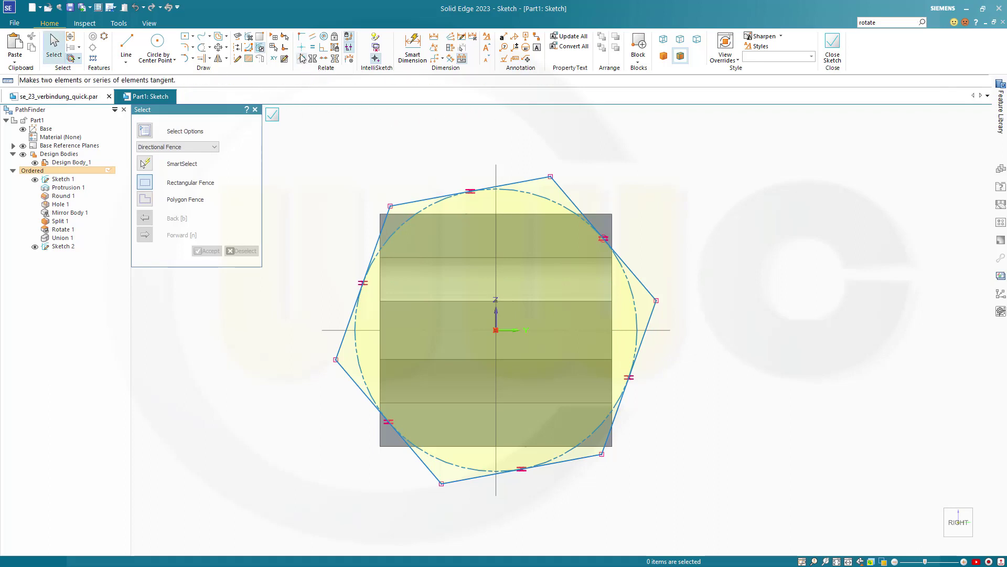
click(508, 184)
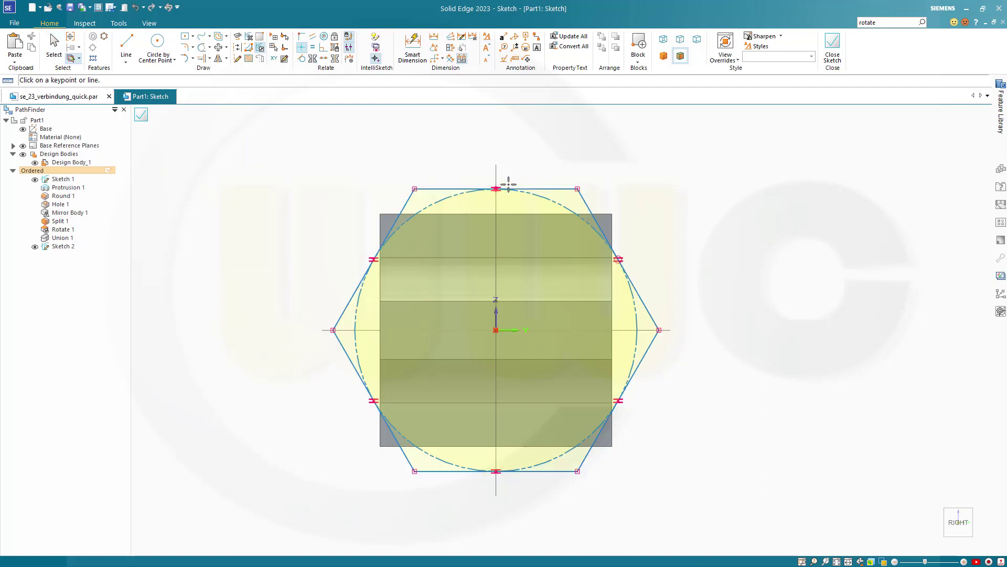
Dimension the hexagon at 50 between its top and bottom edges, accepting the auto-scale notice
key(Escape)
click(412, 47)
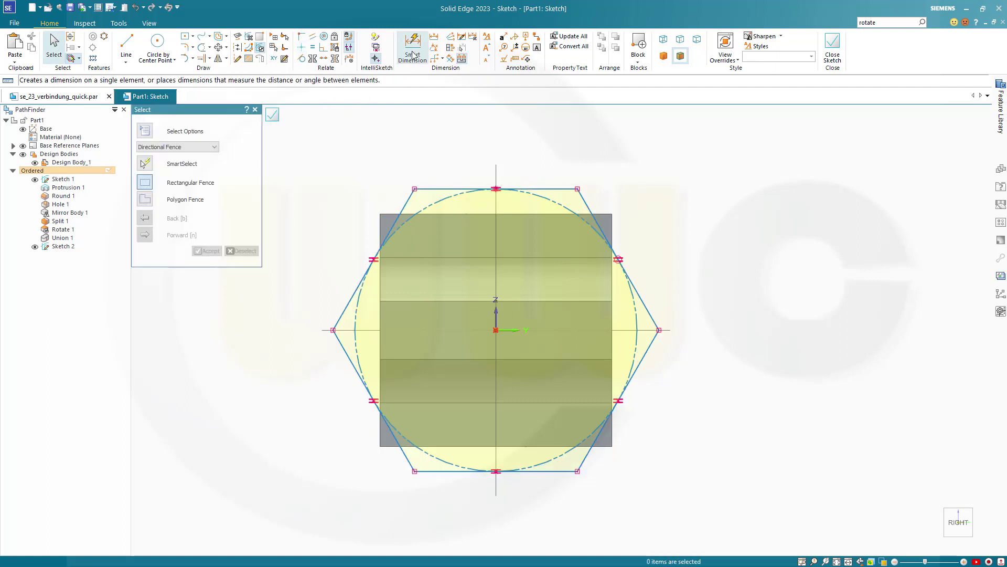
click(439, 189)
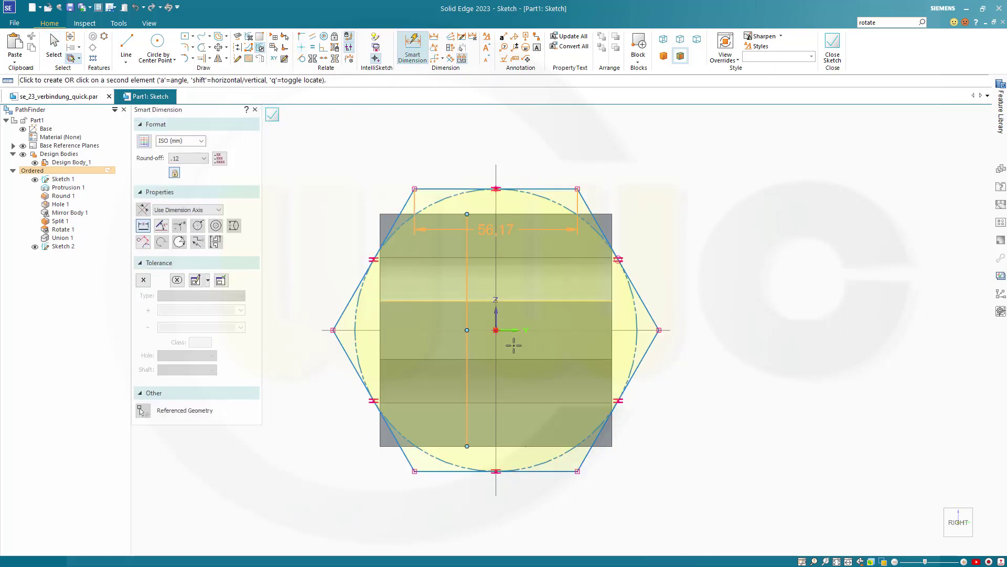
click(472, 471)
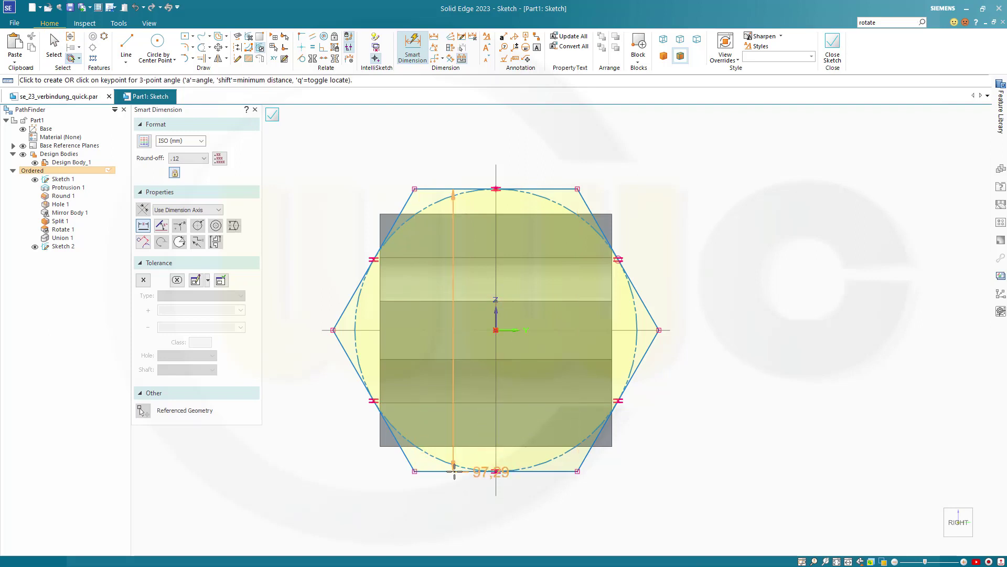
click(721, 352)
text(50)
key(Return)
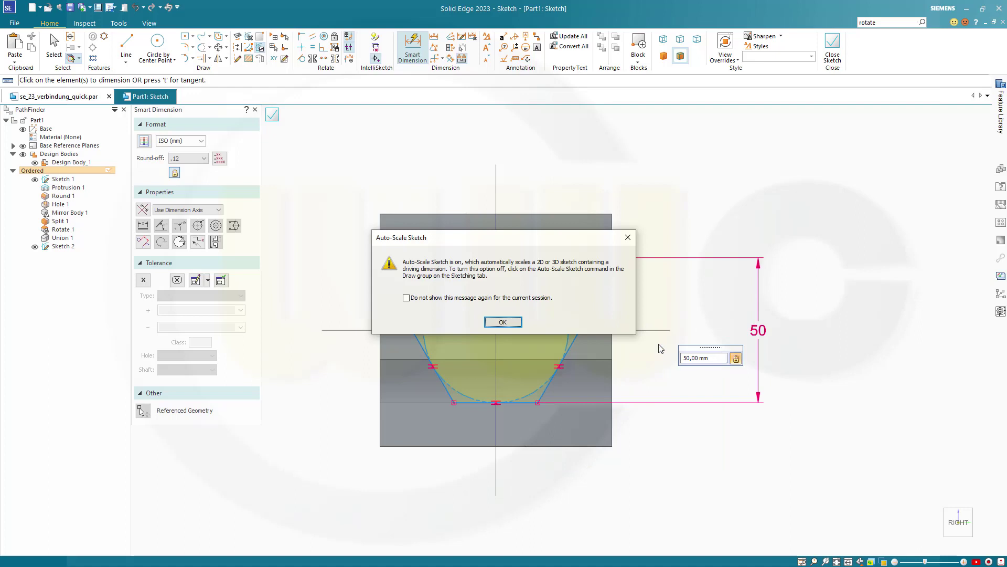
click(504, 322)
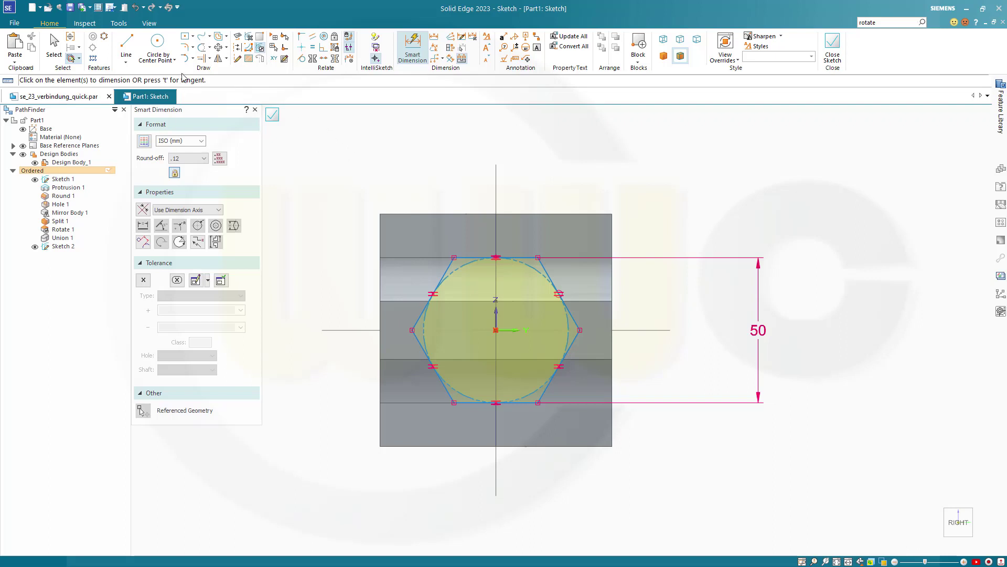
Close the hexagon sketch and return to the 3D part
click(126, 63)
click(141, 82)
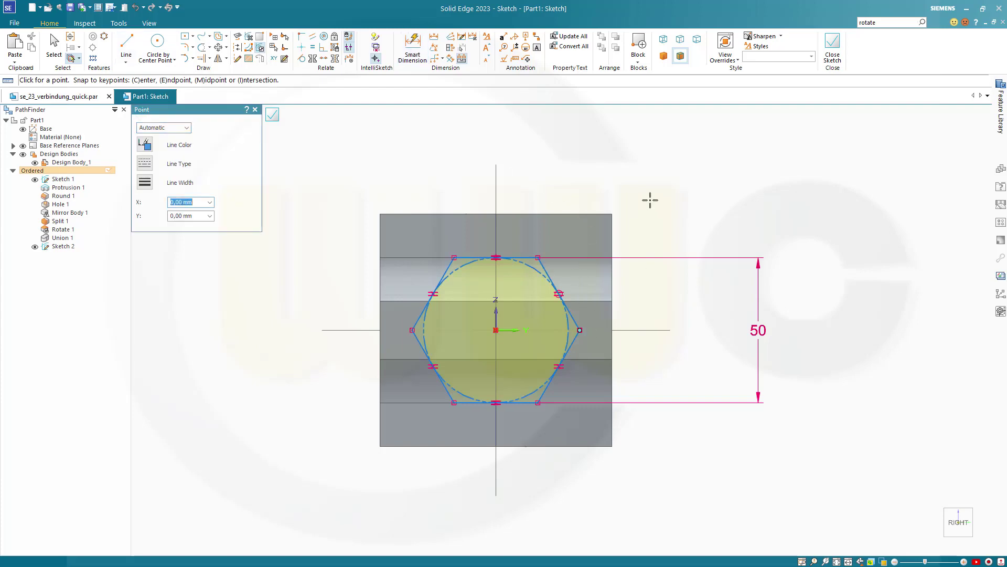
click(272, 114)
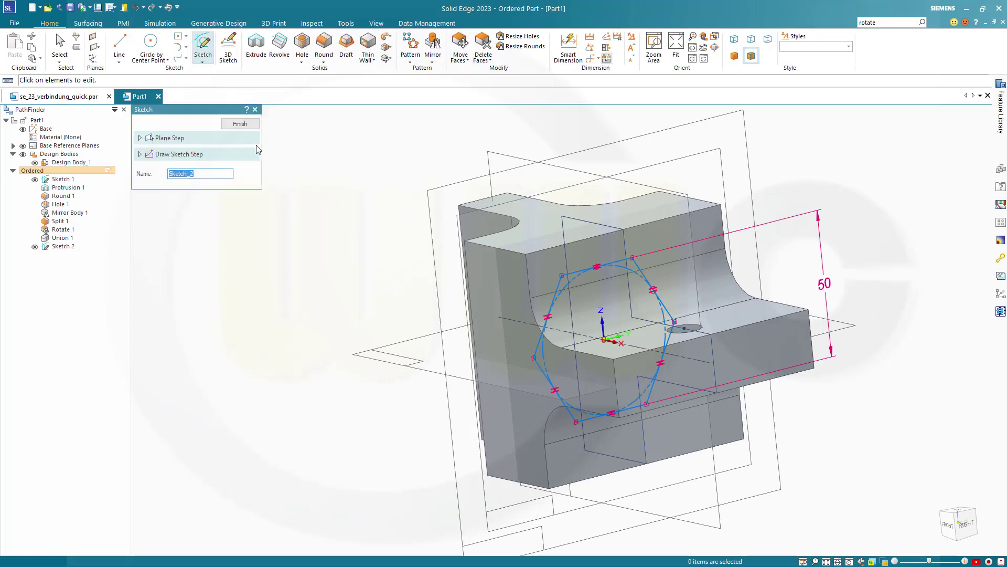
Finish Sketch 2 and add a new design body, Design Body_3
click(238, 125)
click(239, 126)
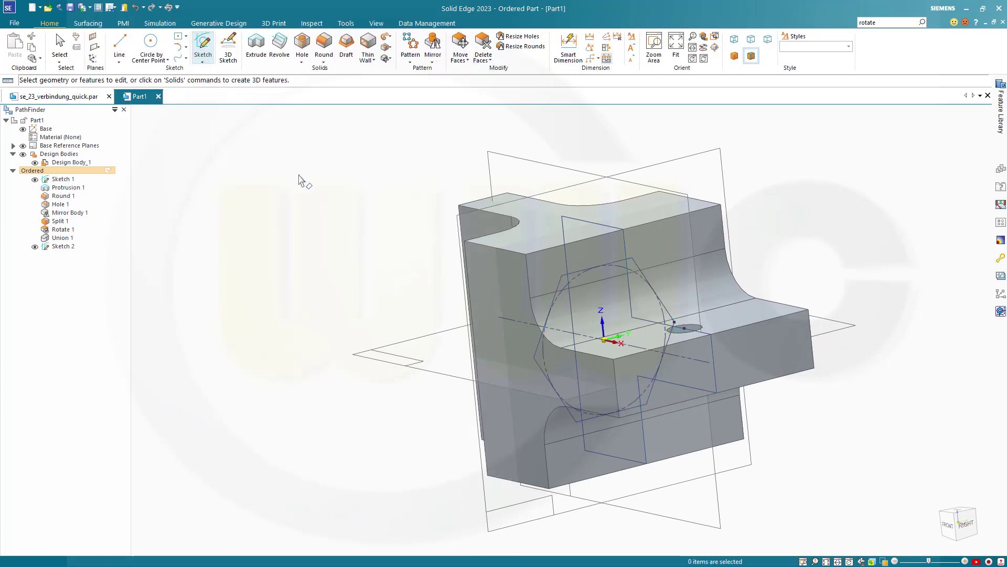
mouse_move(394, 247)
middle_down()
mouse_move(330, 226)
mouse_move(270, 230)
mouse_move(254, 256)
middle_up()
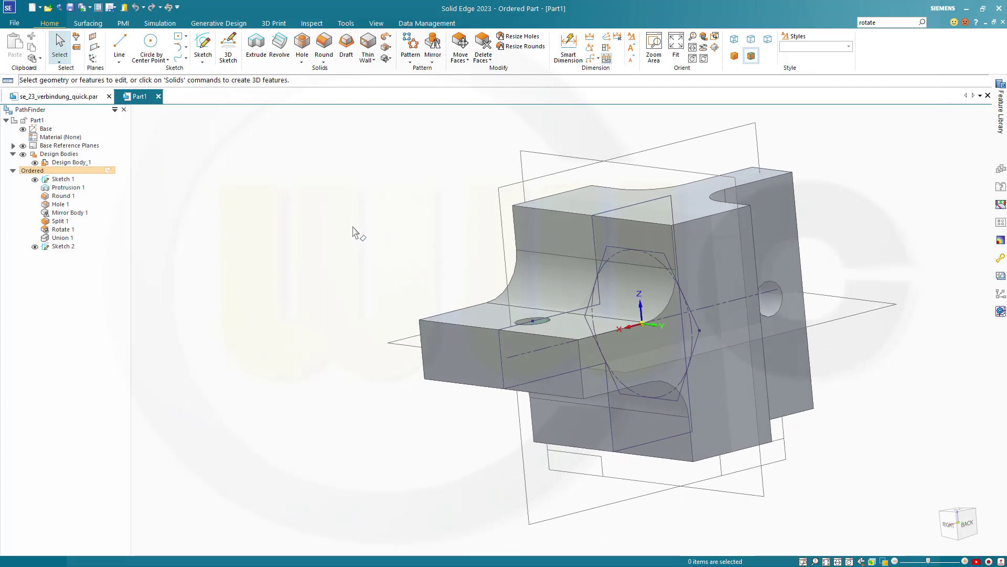
click(388, 58)
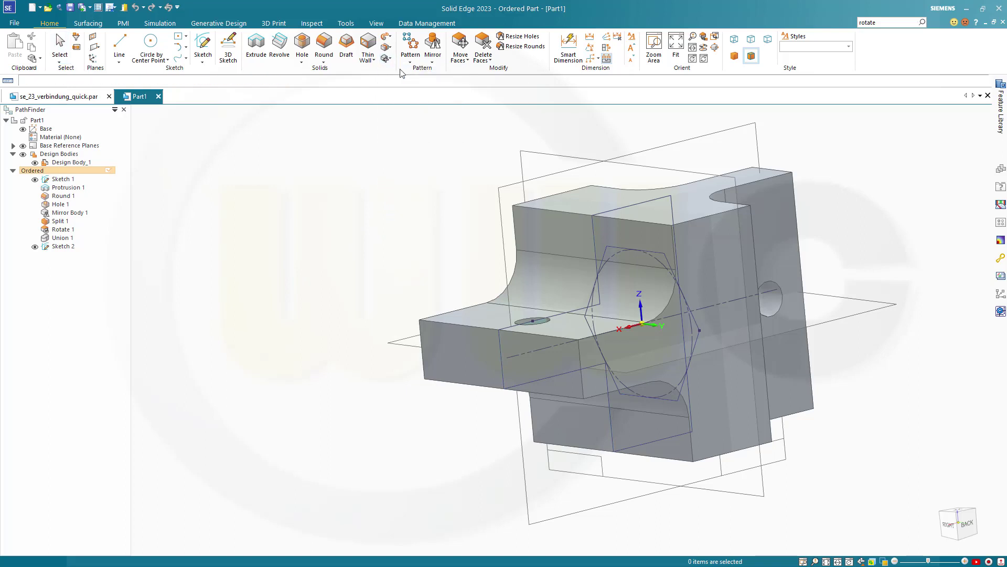
click(401, 71)
click(497, 329)
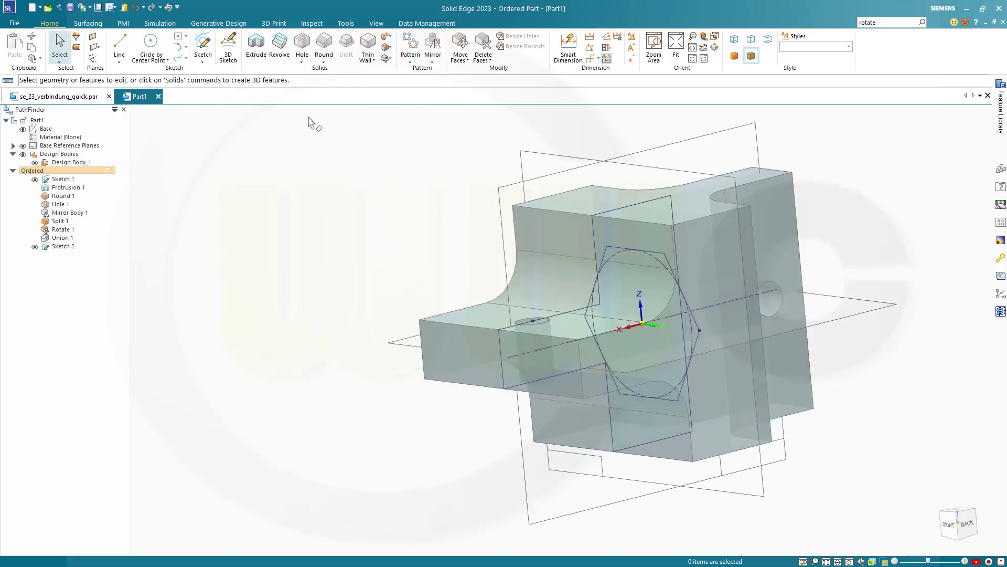
Extrude the hexagon profile symmetrically to a length of 150 mm
click(256, 45)
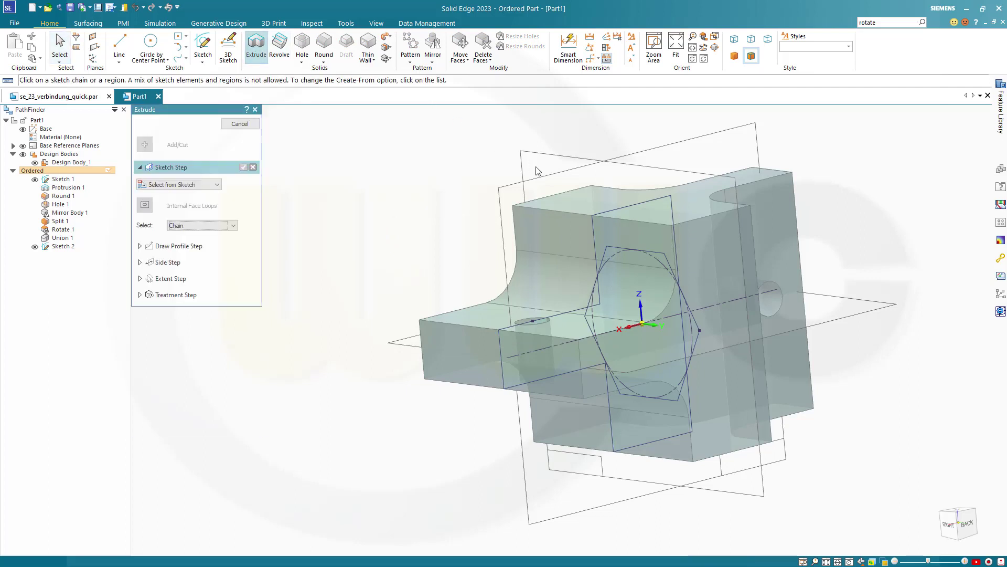
click(673, 272)
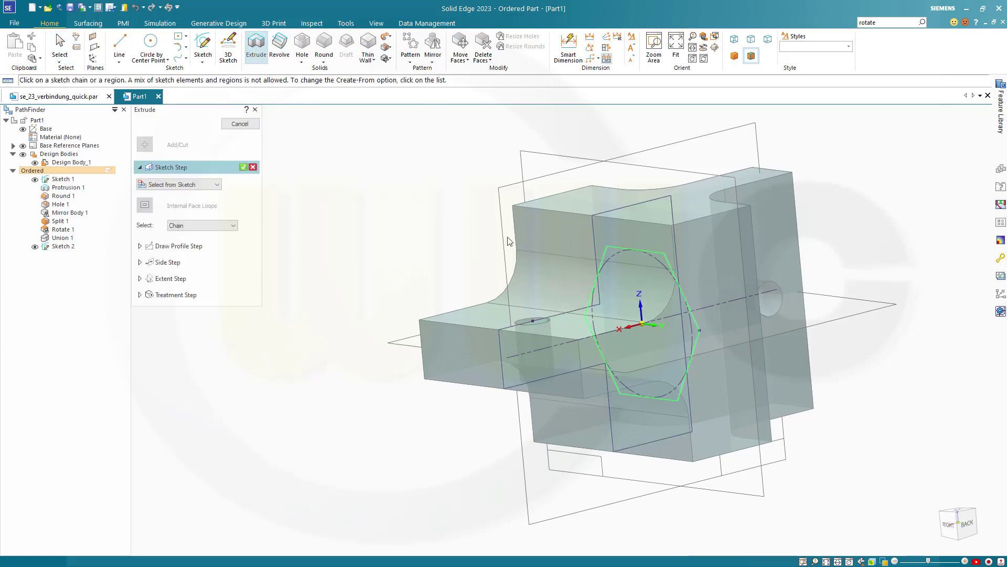
click(243, 167)
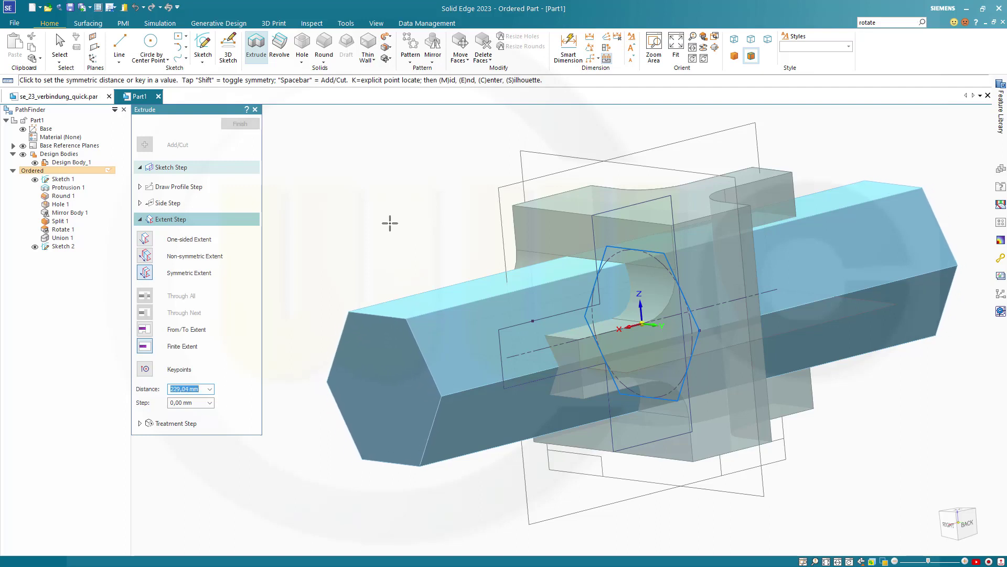
text(150)
key(Return)
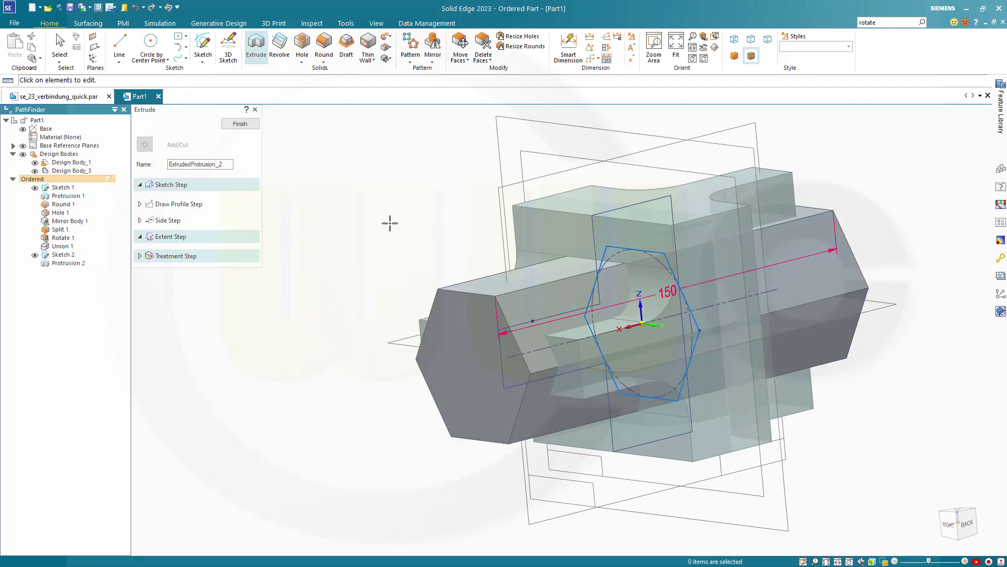
click(240, 123)
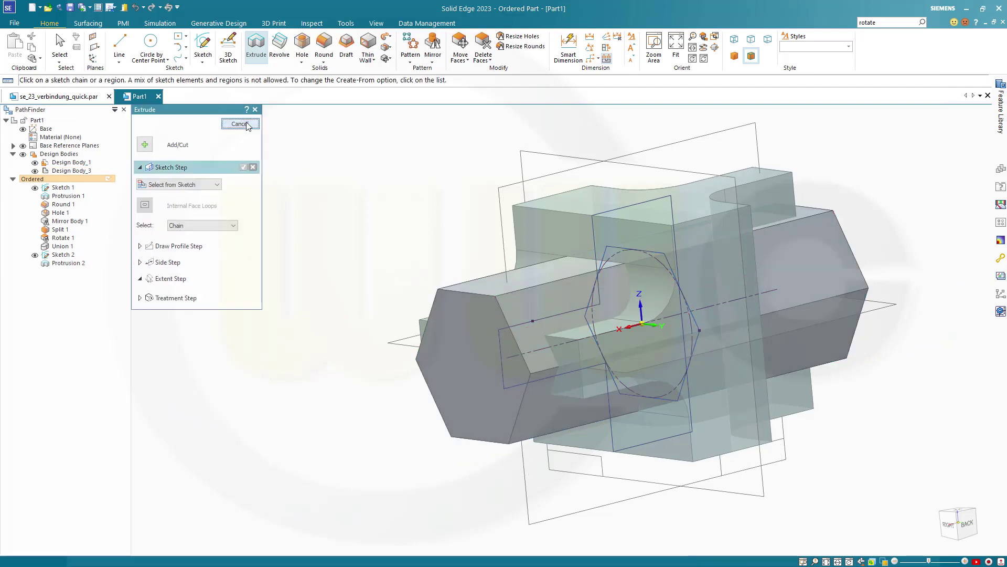
key(Escape)
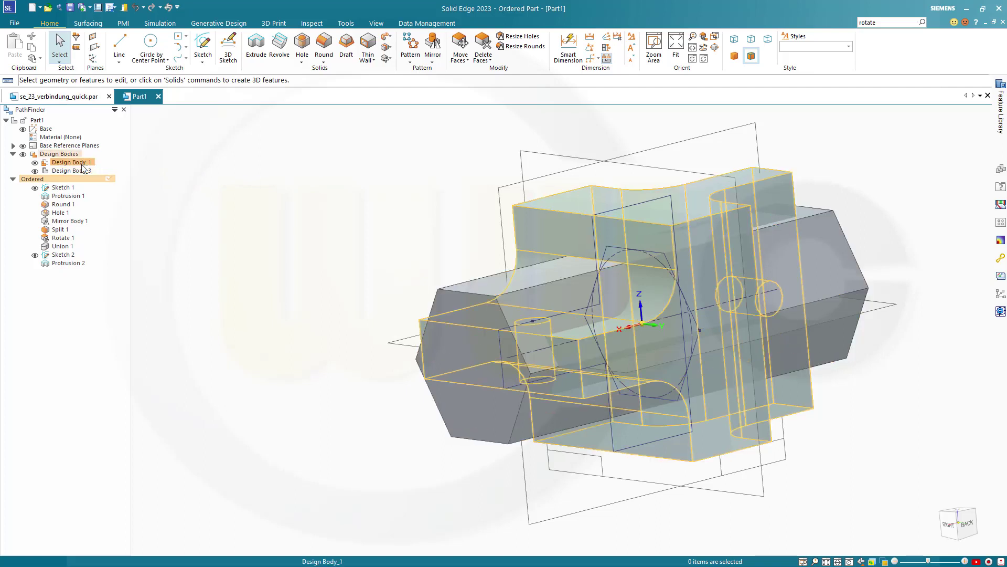
Intersect the T-profile body, as the target, with the hexagonal prism as the tool body
click(387, 59)
click(410, 129)
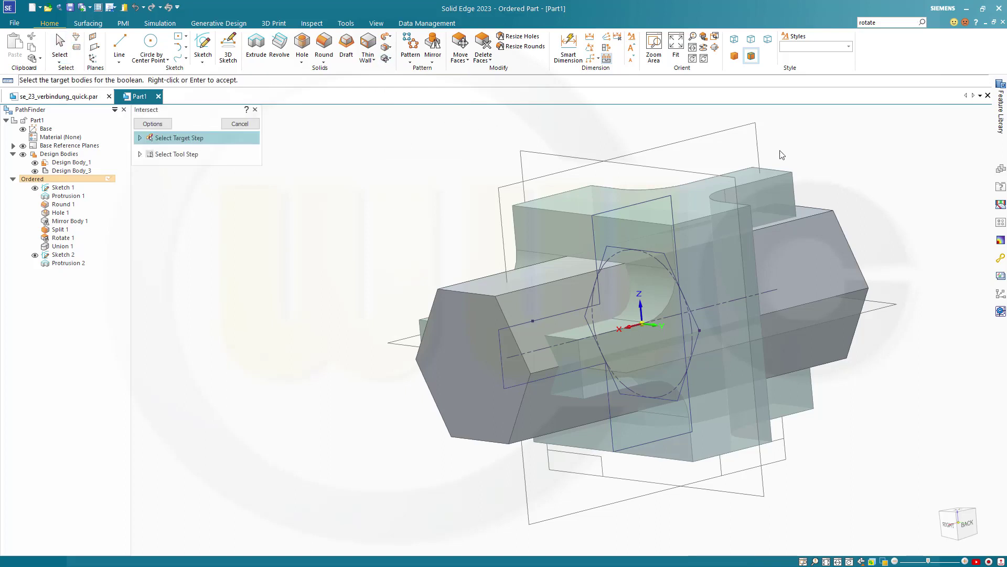
click(781, 178)
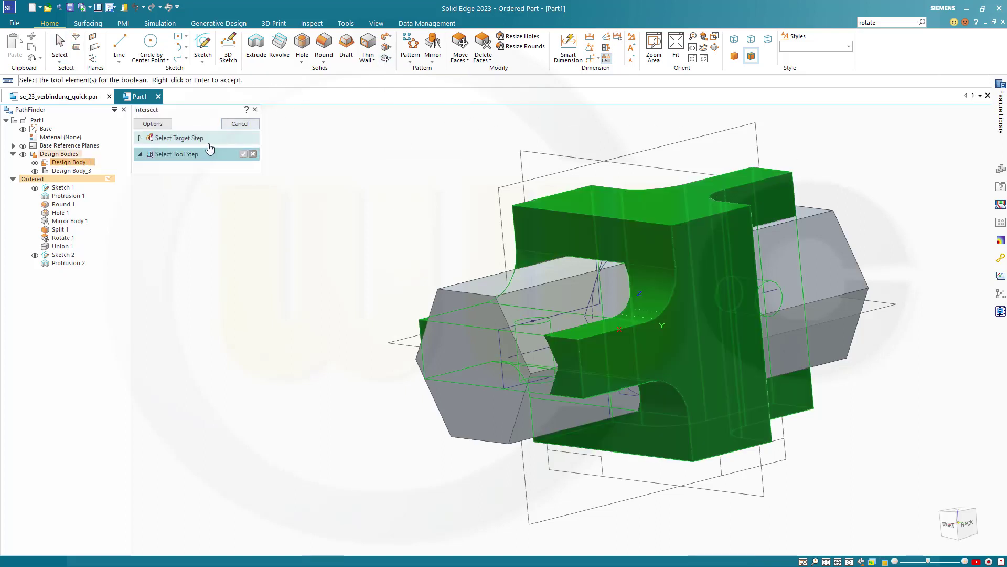
click(847, 269)
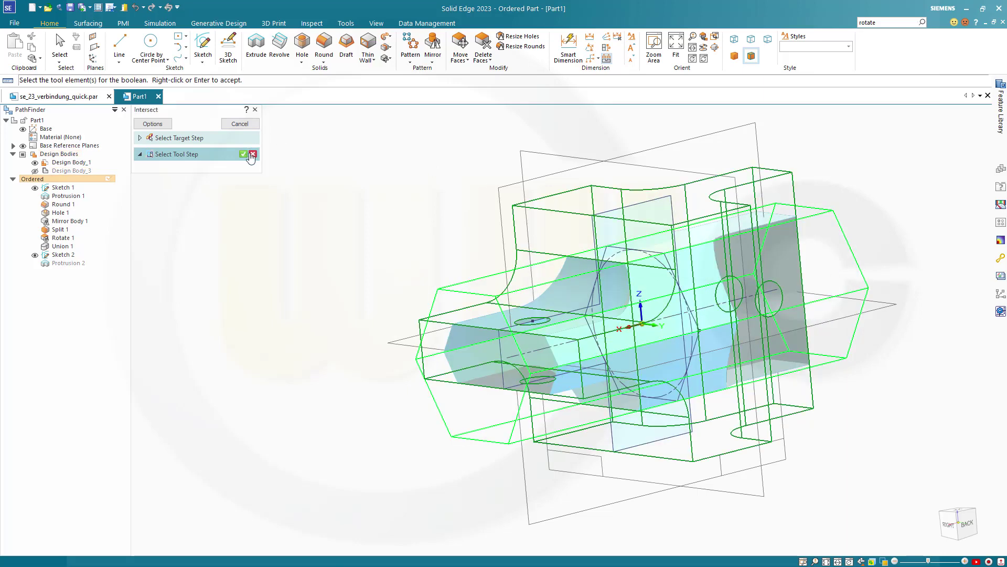
click(245, 155)
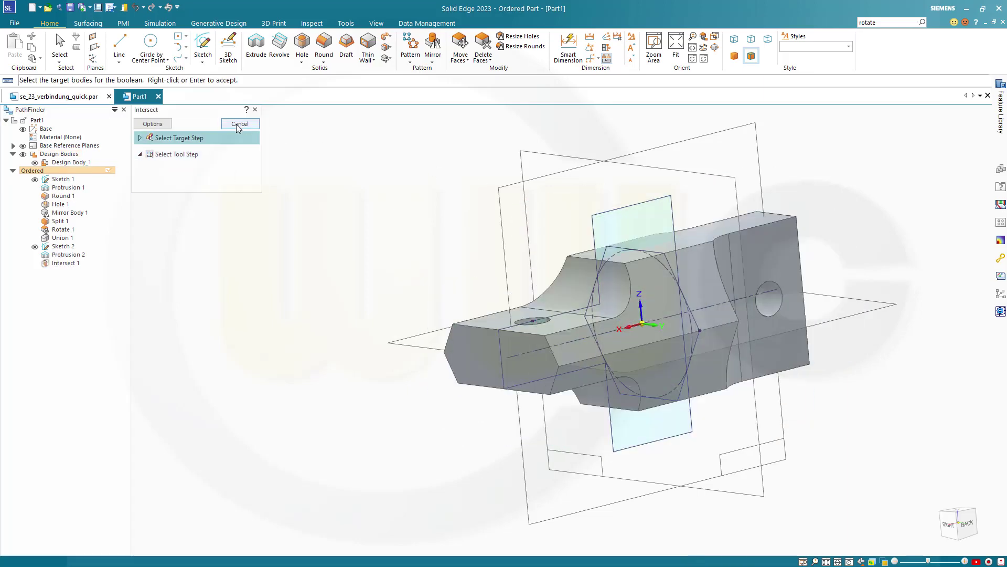
click(238, 124)
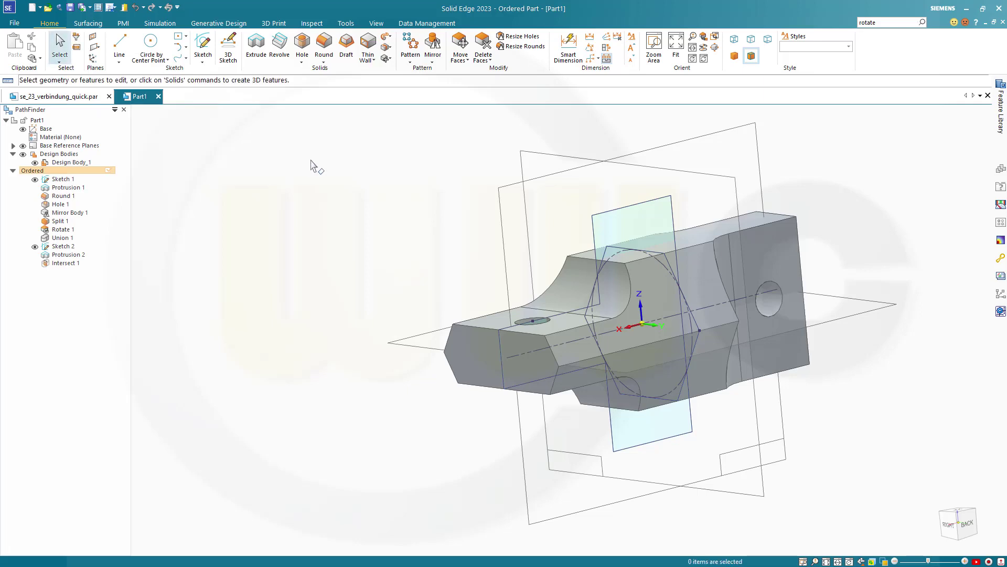
Create a parallel reference plane offset 30 mm from the part's base plane
mouse_move(382, 230)
middle_down()
mouse_move(360, 247)
mouse_move(342, 221)
mouse_move(342, 180)
mouse_move(336, 204)
mouse_move(376, 236)
mouse_move(403, 241)
mouse_move(348, 209)
mouse_move(366, 233)
middle_up()
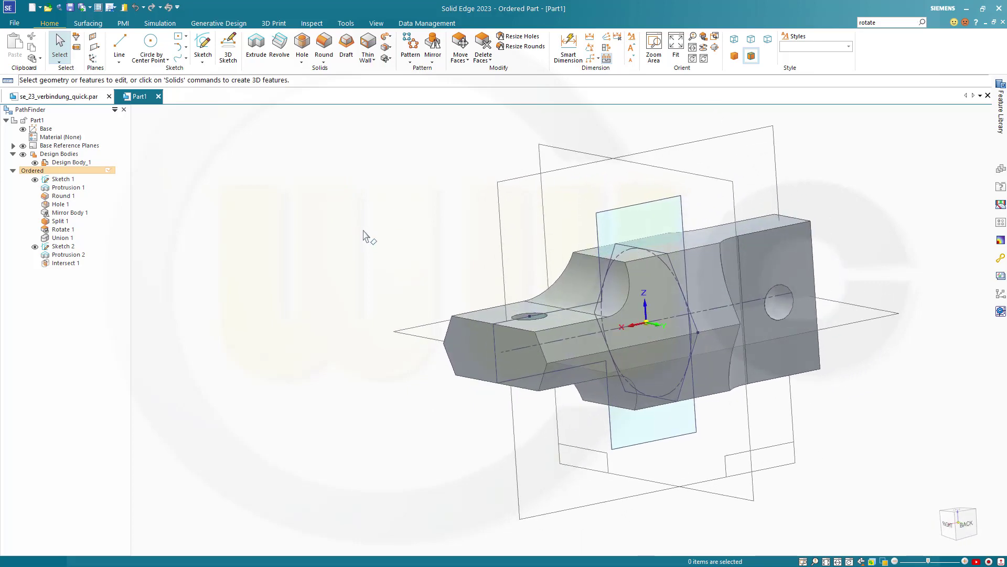
middle_drag(357, 330, 370, 198)
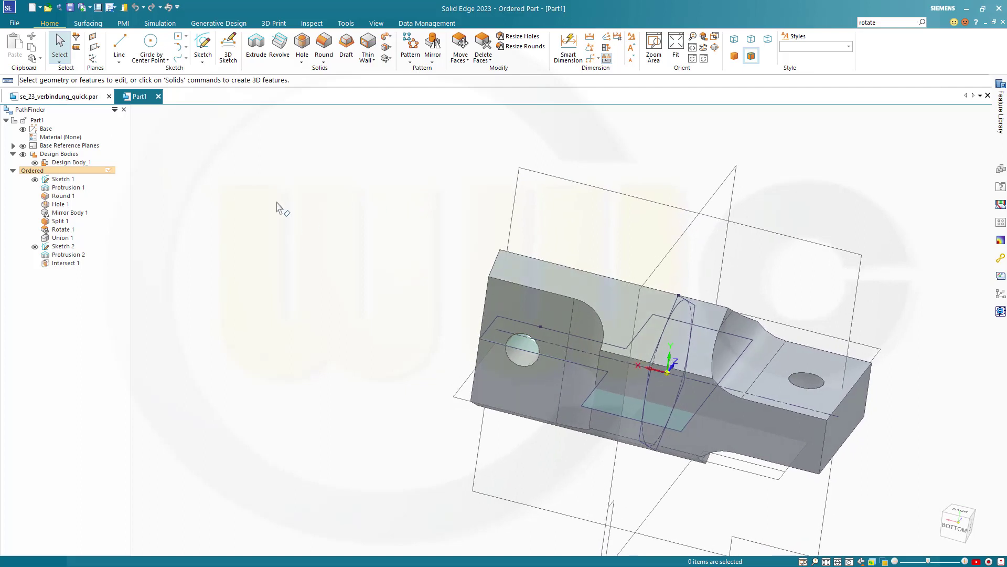
click(100, 51)
click(335, 81)
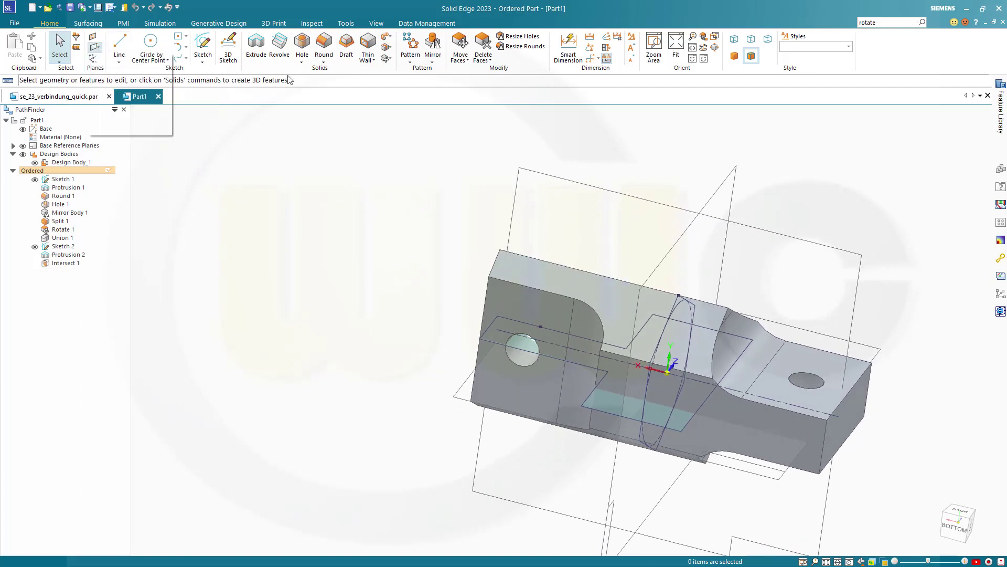
click(873, 348)
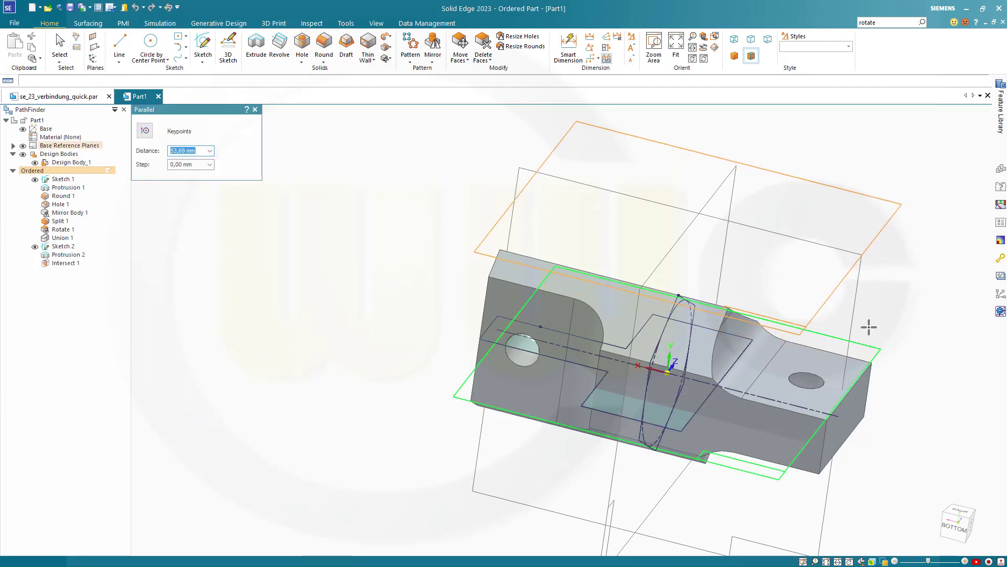
text(30)
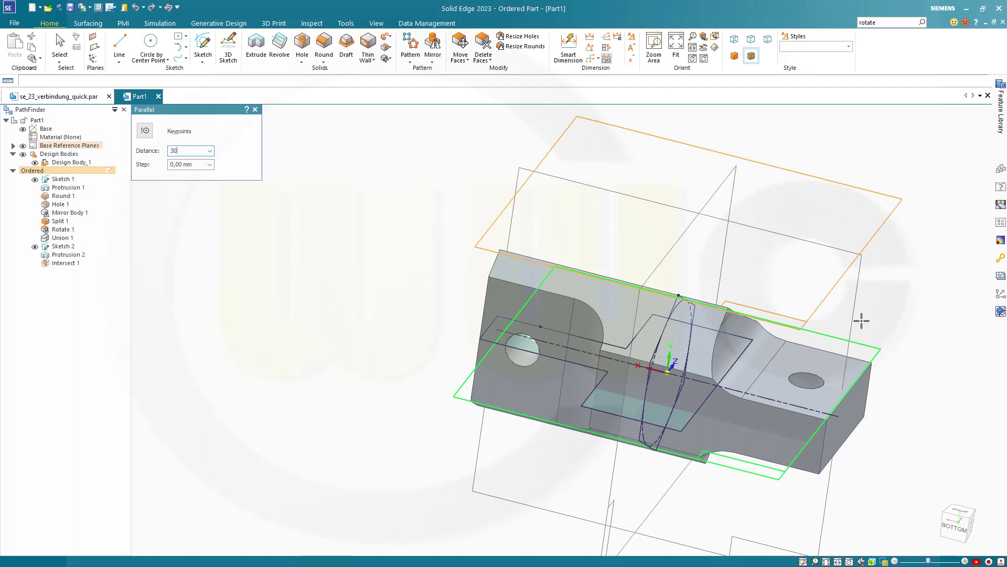
key(Tab)
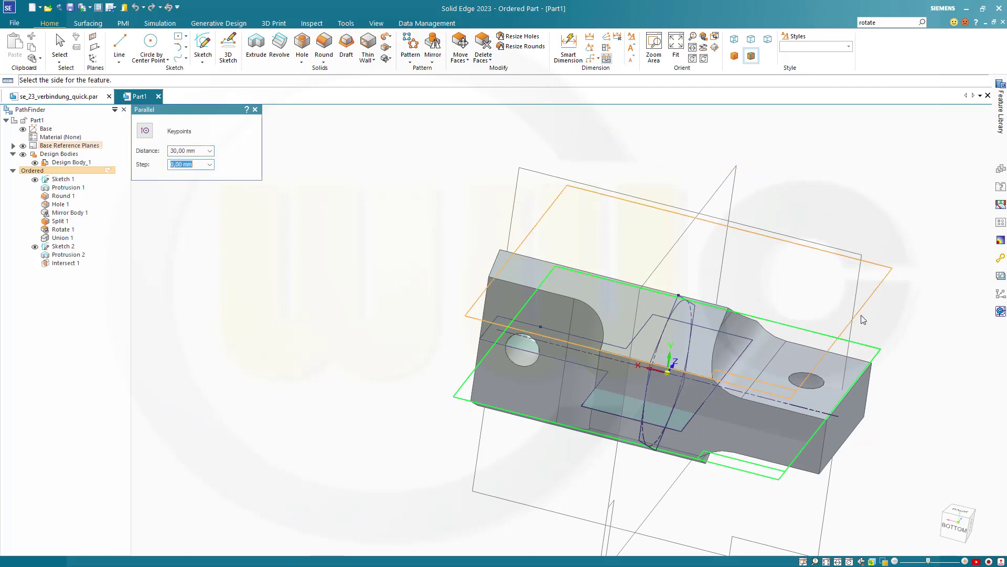
click(846, 203)
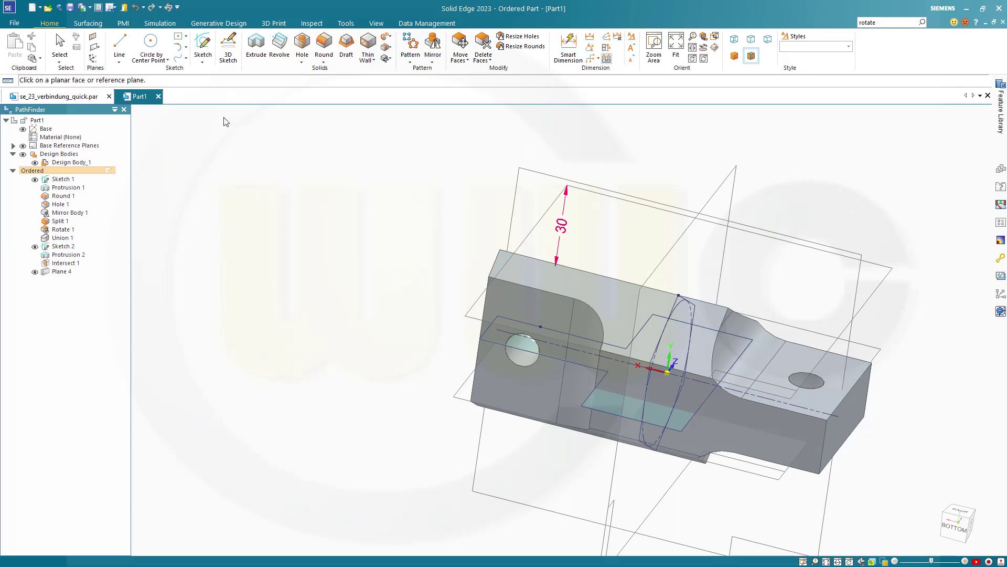
On Plane 4, sketch a single point at the ellipse's top edge as the hole location
click(202, 58)
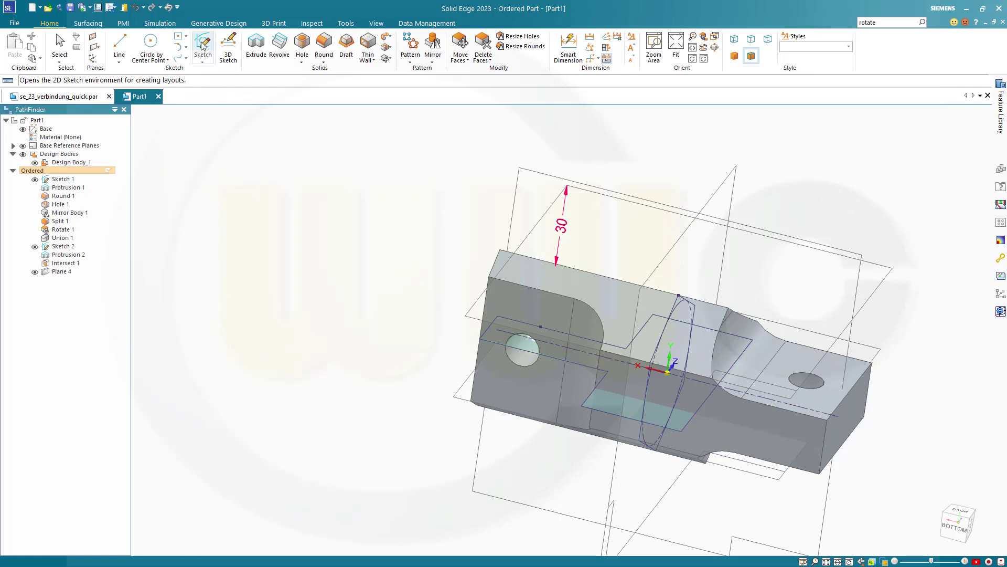
click(883, 289)
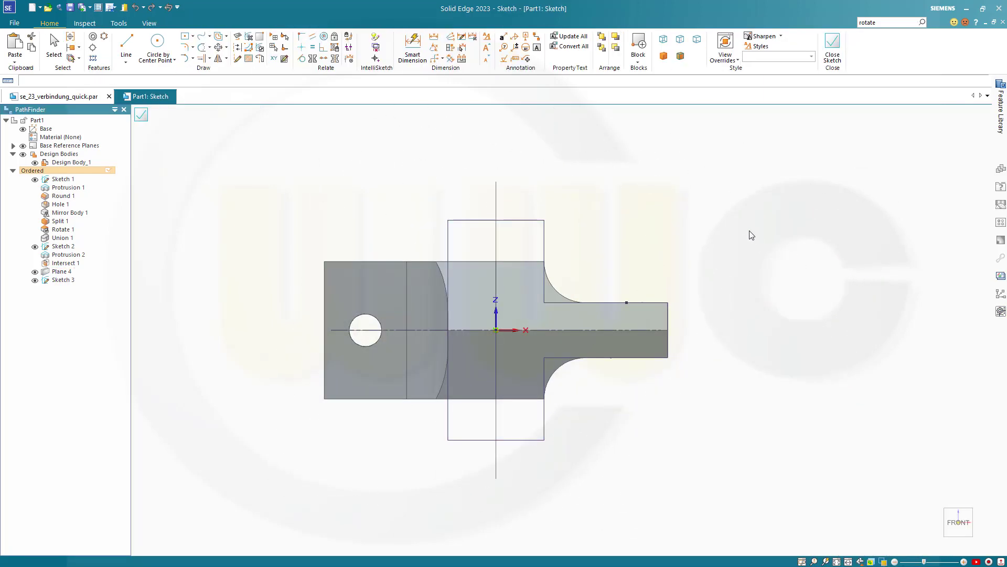
mouse_move(596, 210)
middle_down()
mouse_move(585, 295)
mouse_move(534, 407)
middle_up()
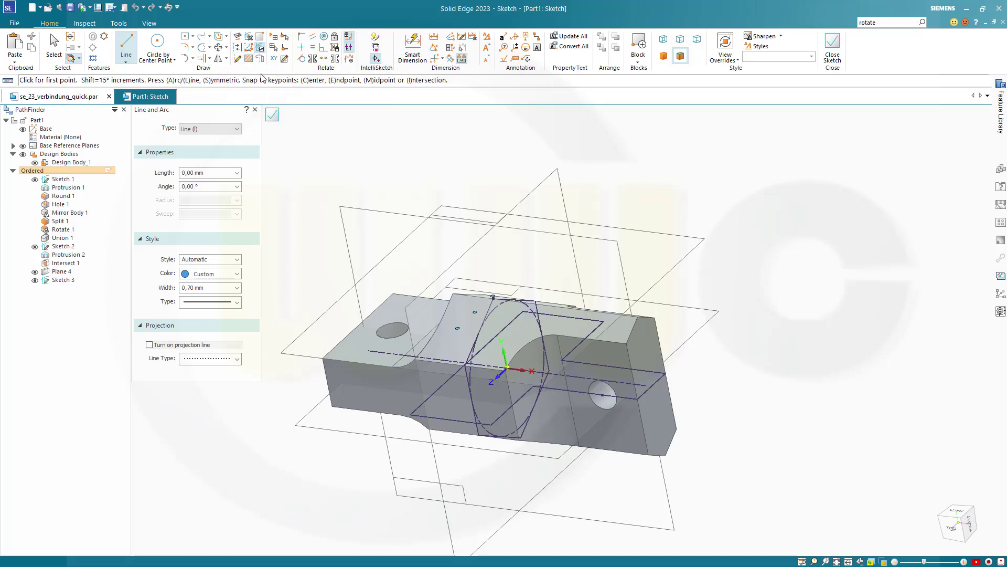
click(126, 63)
click(138, 86)
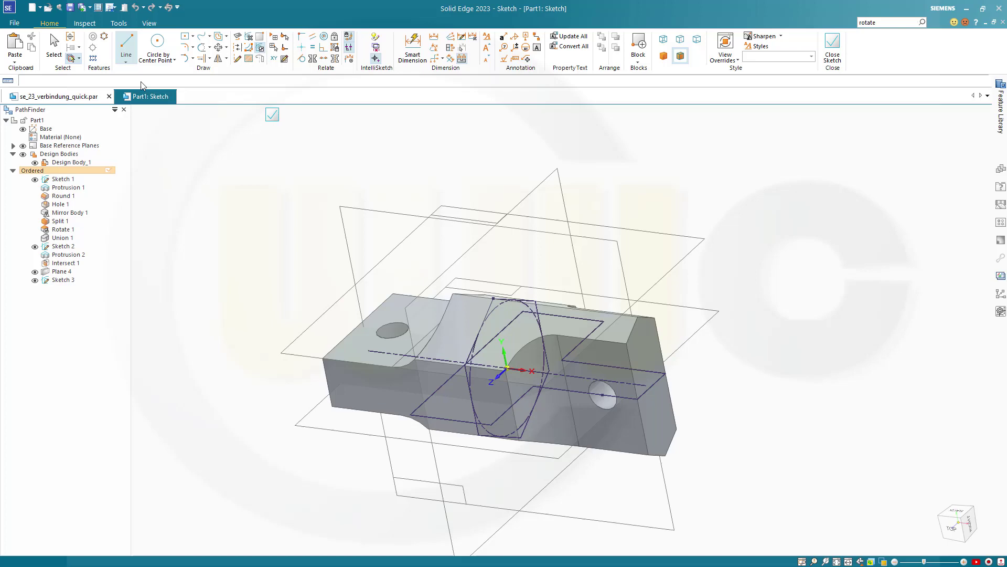
click(494, 298)
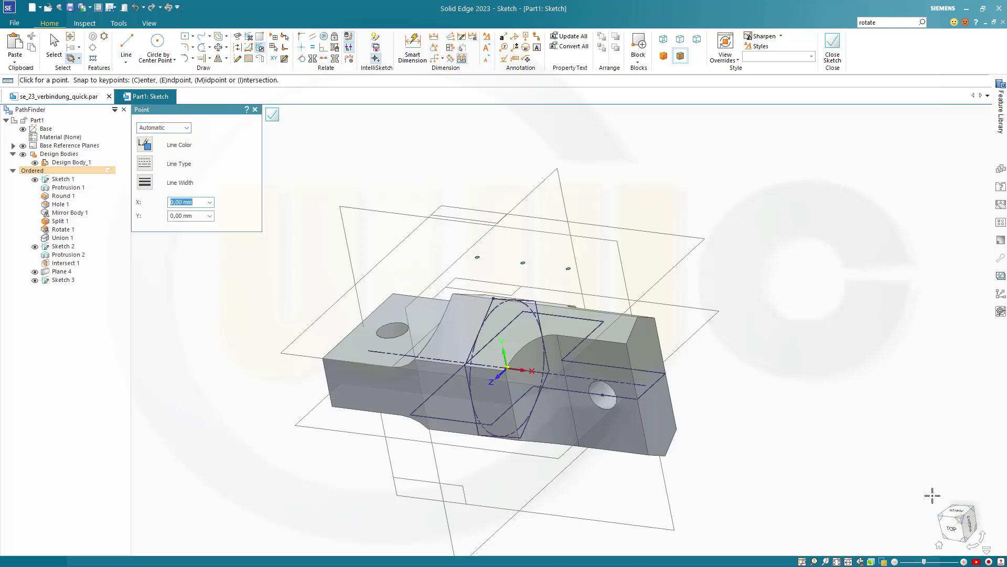
click(956, 511)
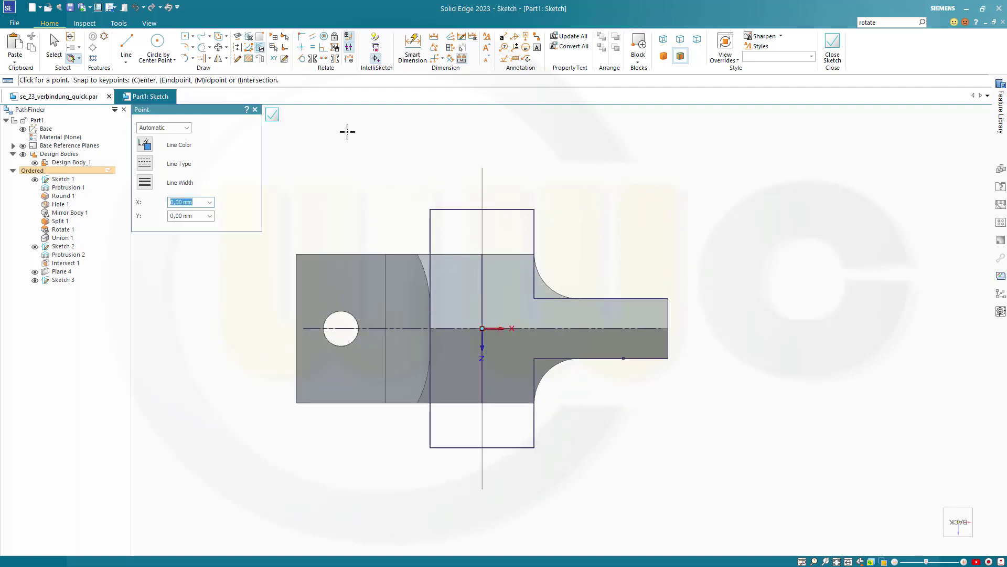
click(273, 115)
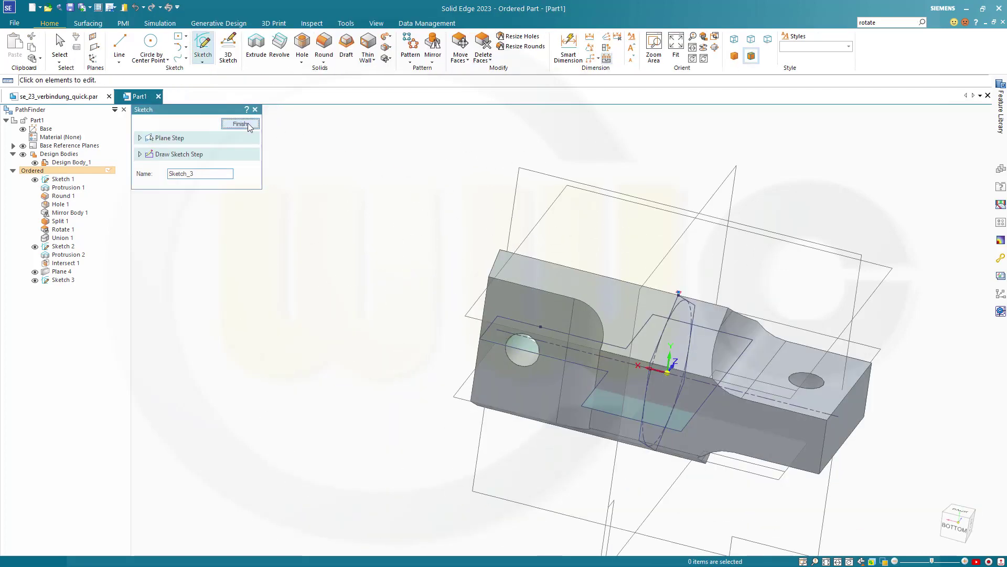
click(247, 122)
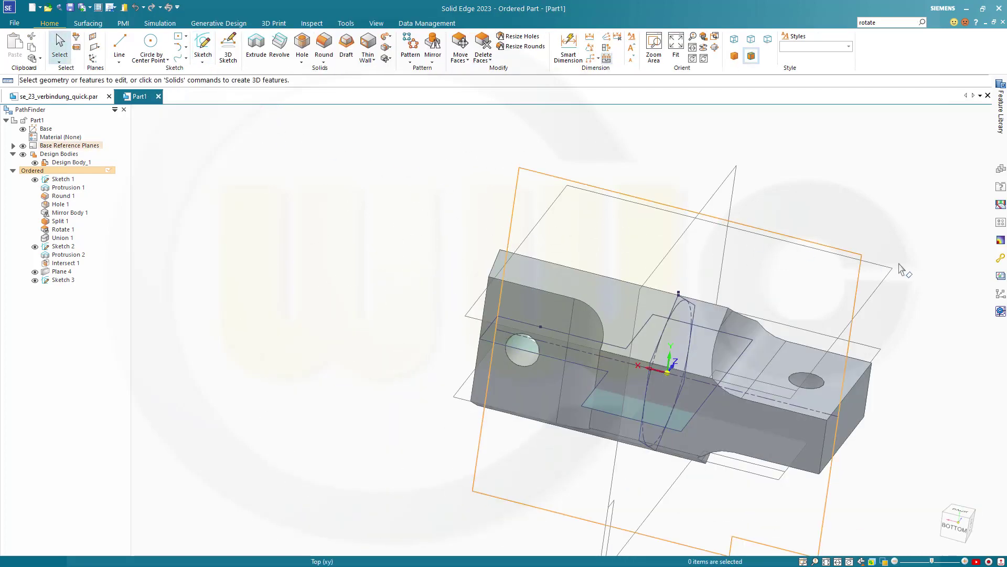
Hide Sketch 2, then open the Hole Options for a new hole
scroll(887, 260, up, 2)
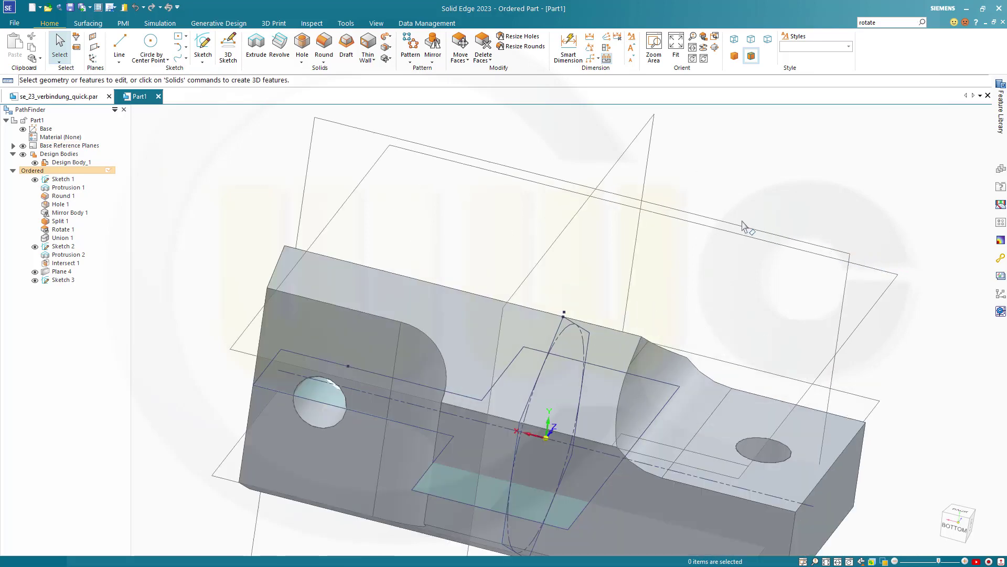
middle_drag(708, 207, 693, 157)
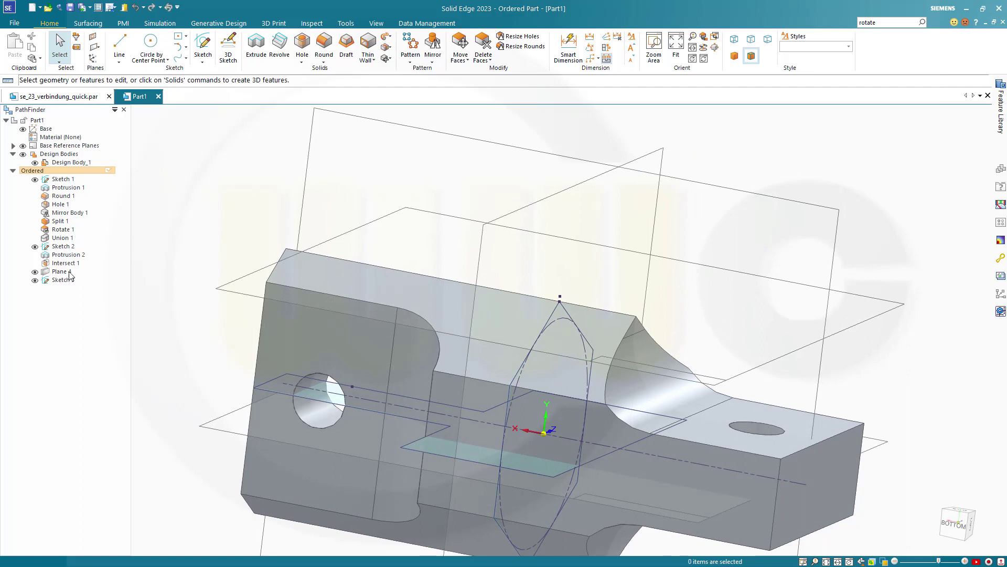
click(35, 246)
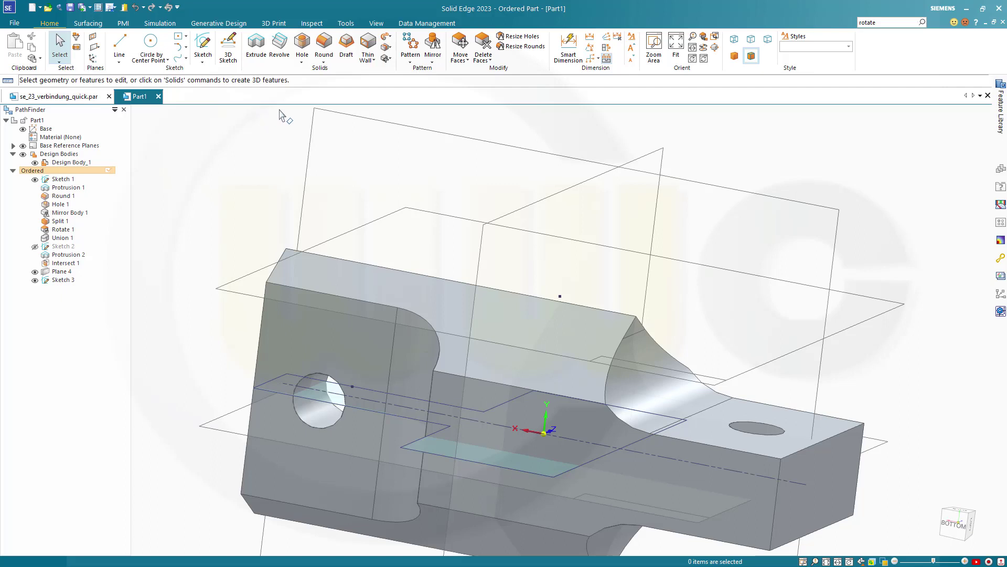
click(302, 45)
click(152, 123)
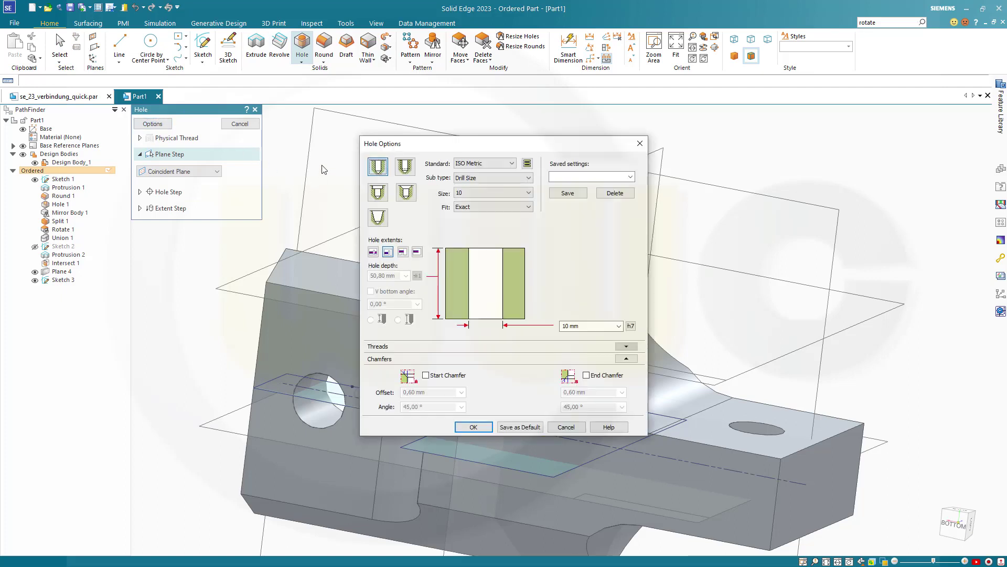
Make the hole a counterbore type with a Through All extent
click(378, 192)
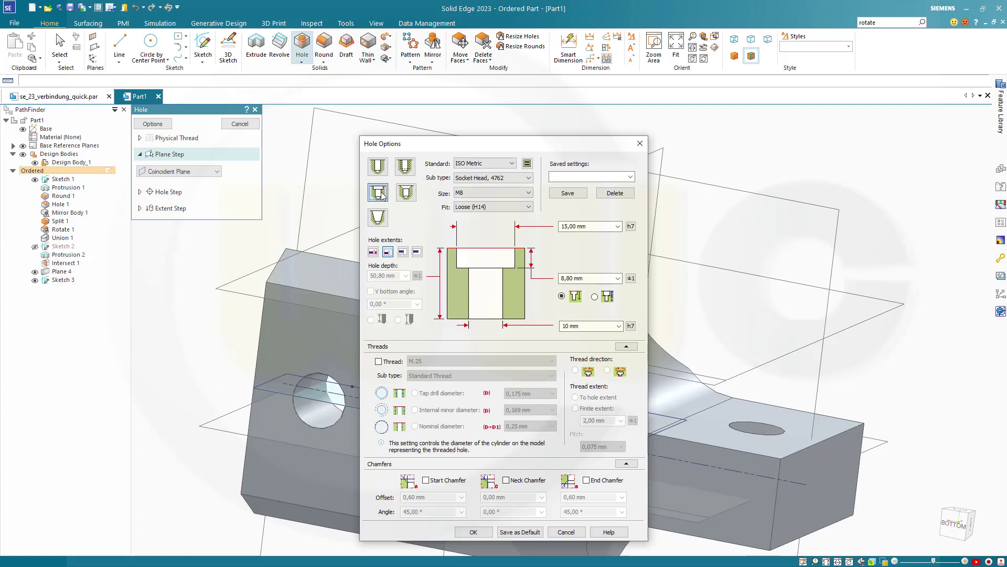
click(389, 256)
click(373, 252)
Set a 16 mm hole, 30 mm counterbore 13 mm deep, with the standard in mm
click(592, 326)
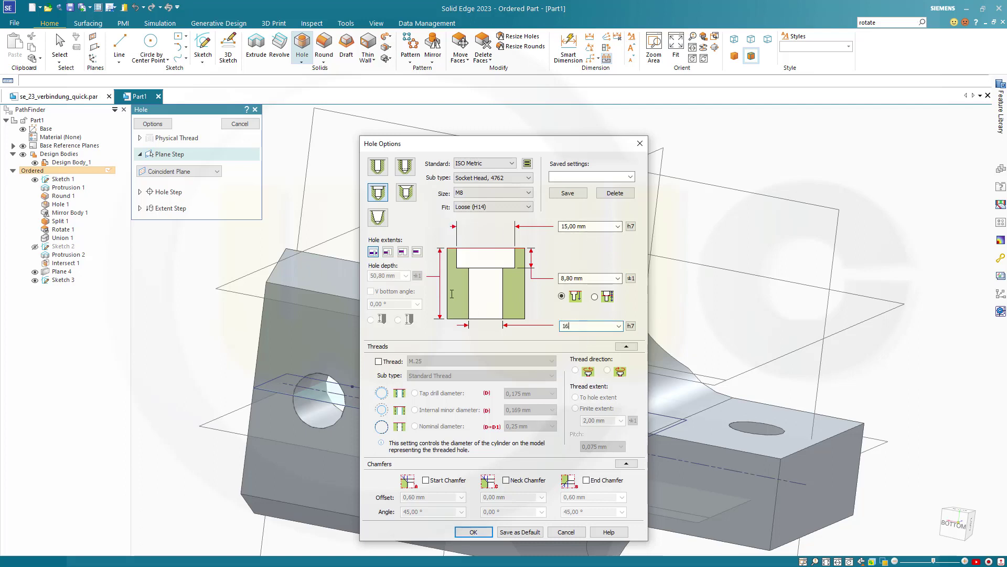
click(577, 226)
text(30)
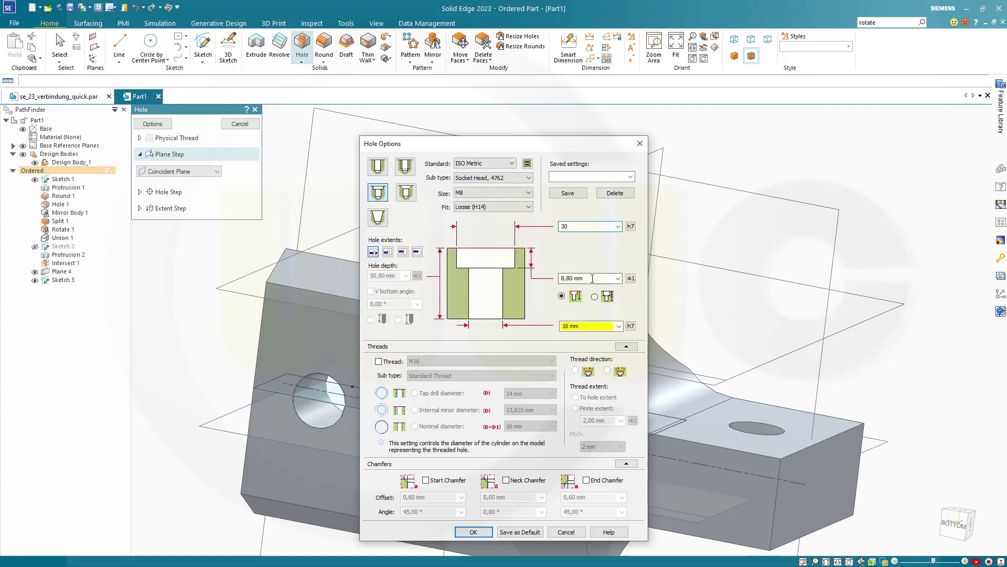
click(592, 278)
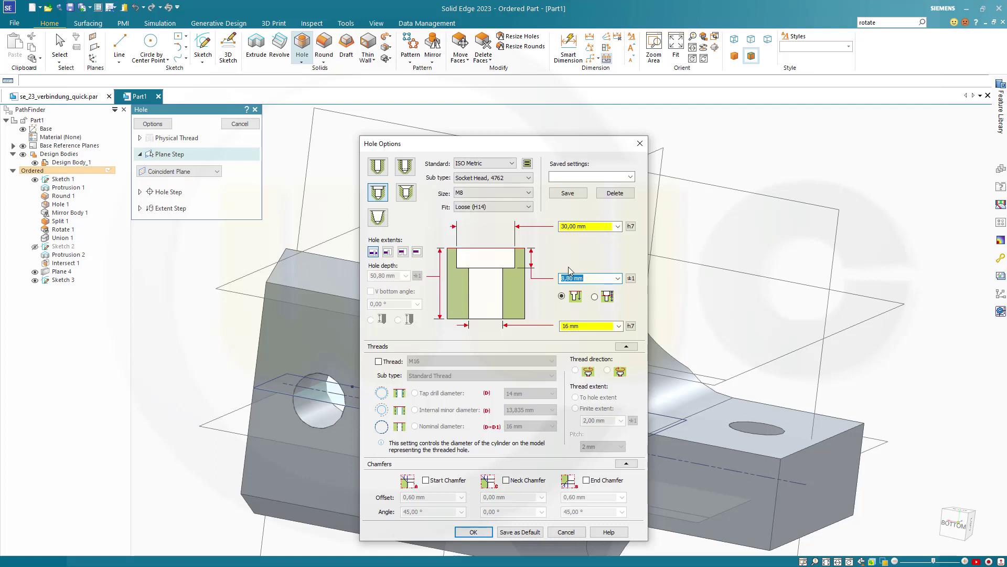
text(13)
key(Tab)
click(512, 163)
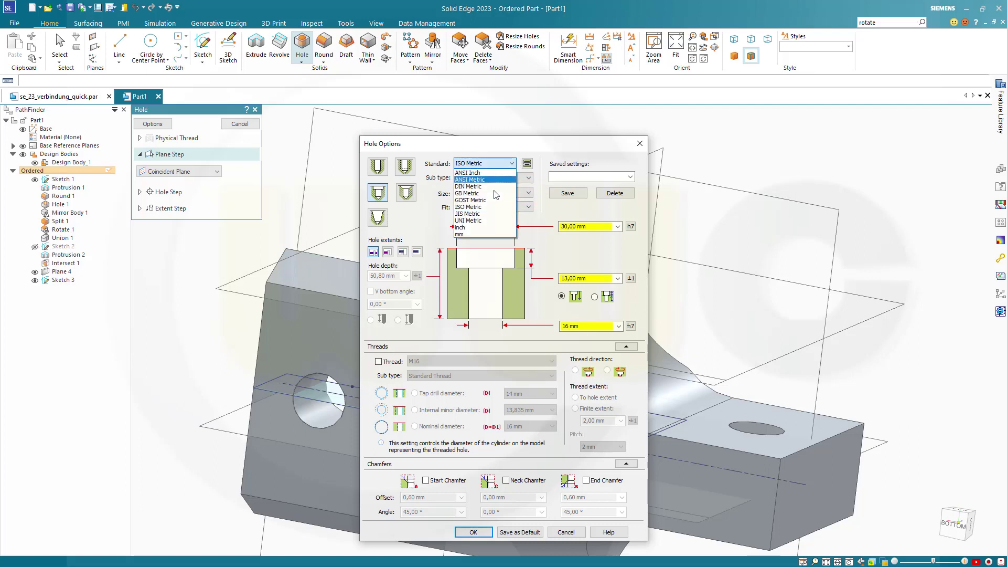
click(469, 234)
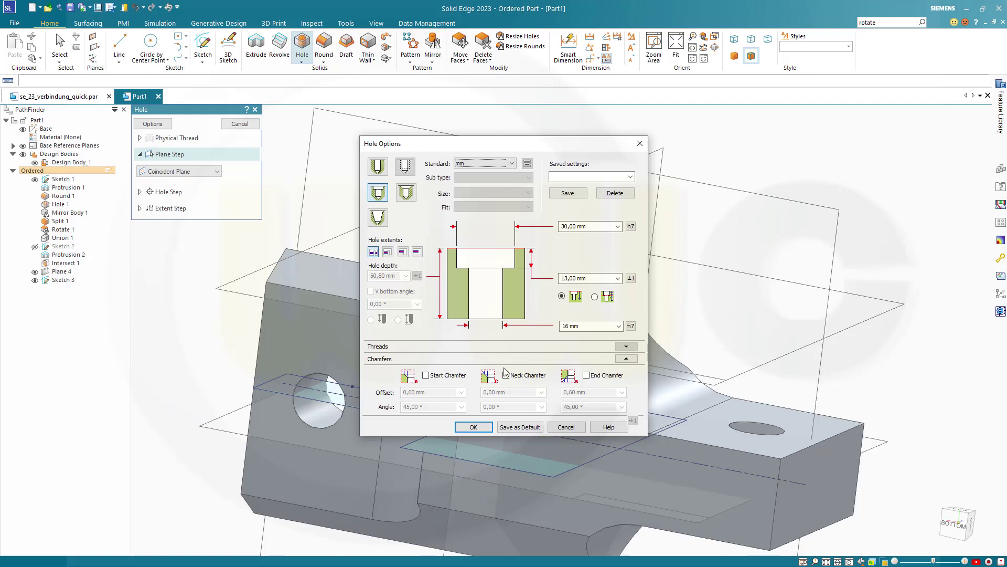
click(474, 426)
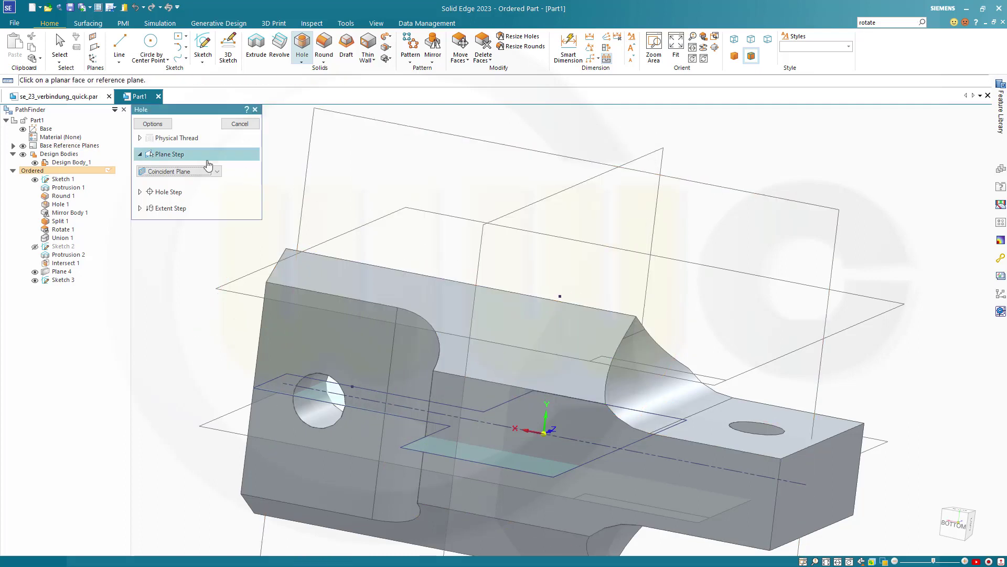
Place the counterbore hole on Plane 4 at the sketch origin, cutting toward the chosen side
click(596, 246)
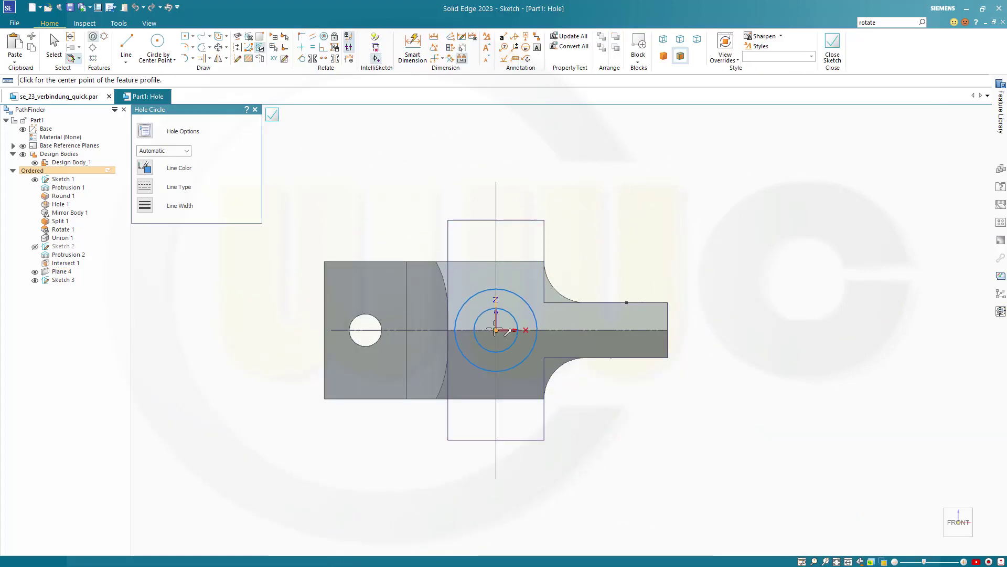
click(495, 329)
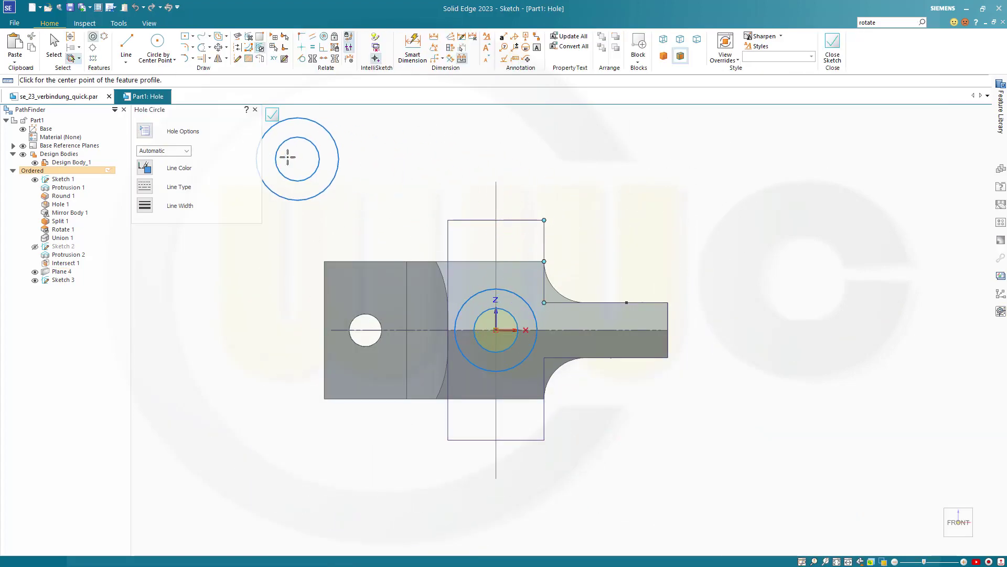
click(272, 115)
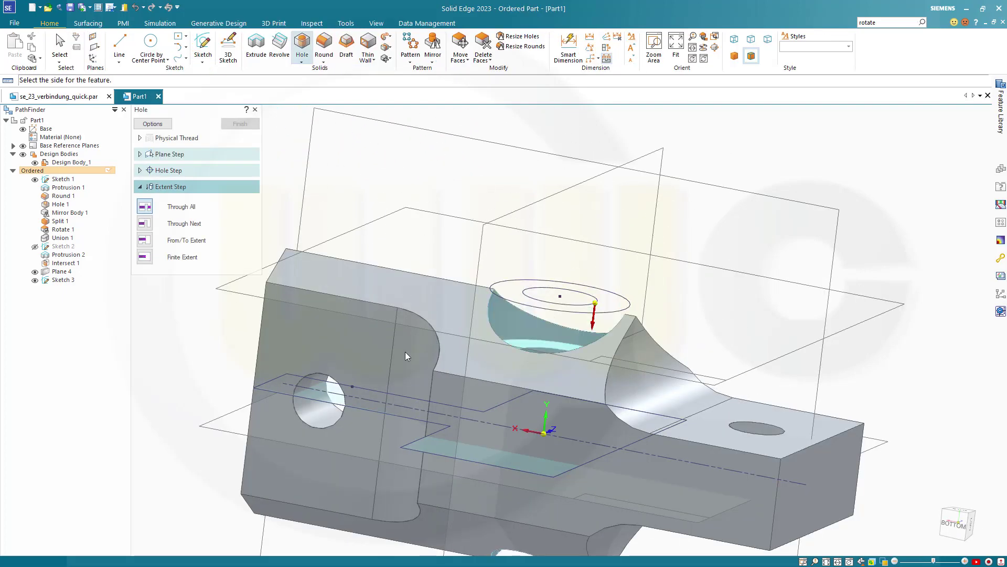
click(294, 512)
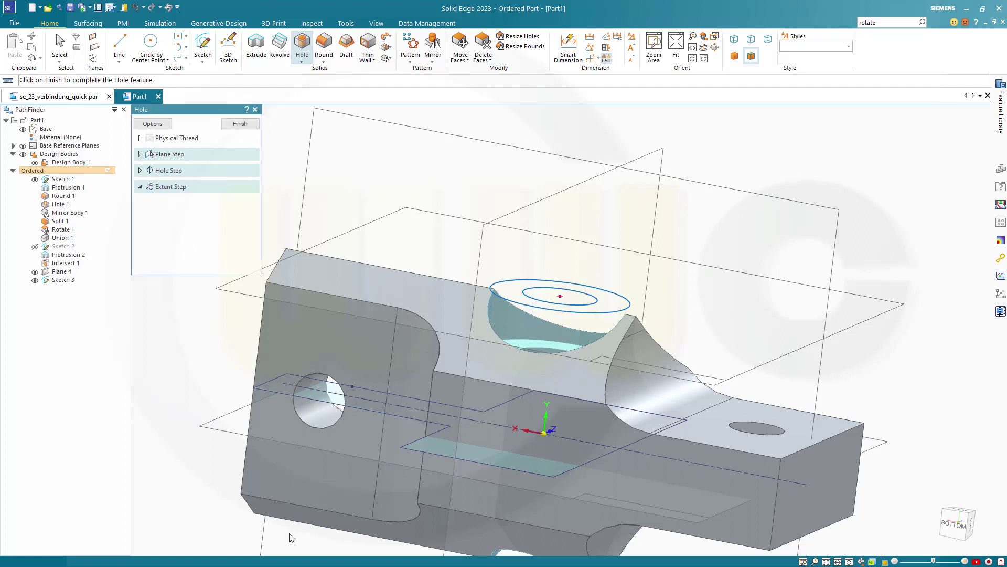
click(239, 126)
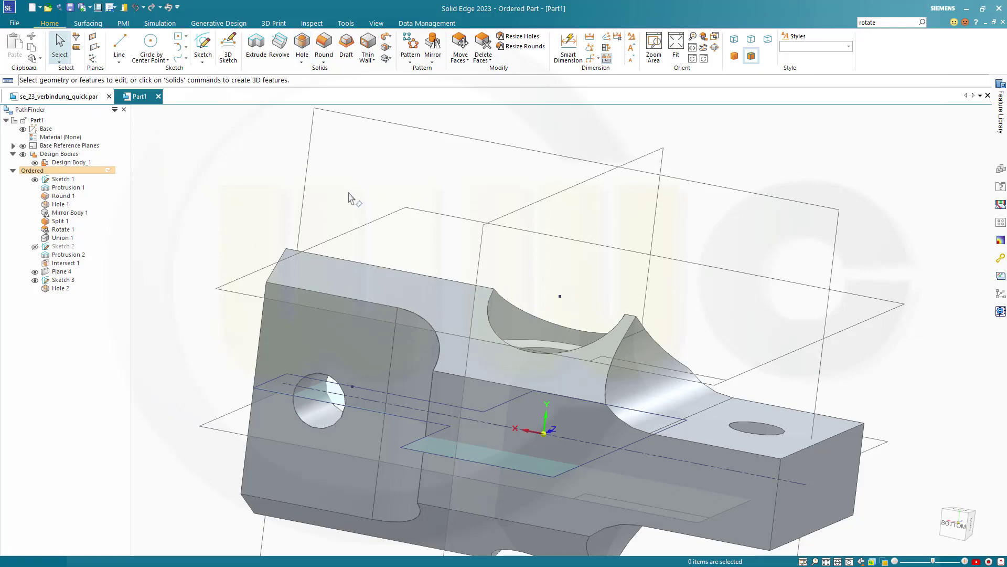
middle_drag(422, 254, 362, 236)
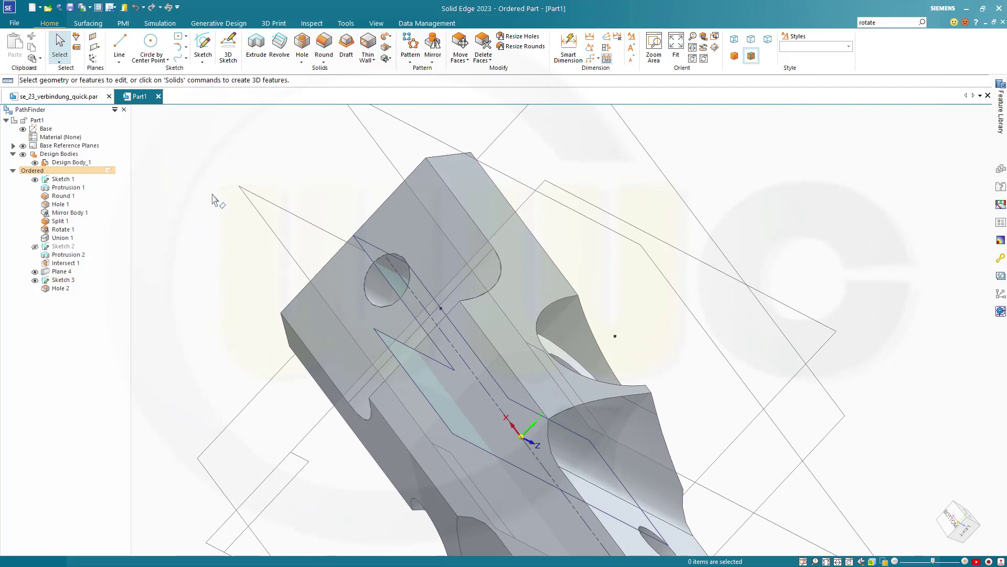
Mirror-copy Hole 2 across the reference plane to the part's opposite side
click(433, 63)
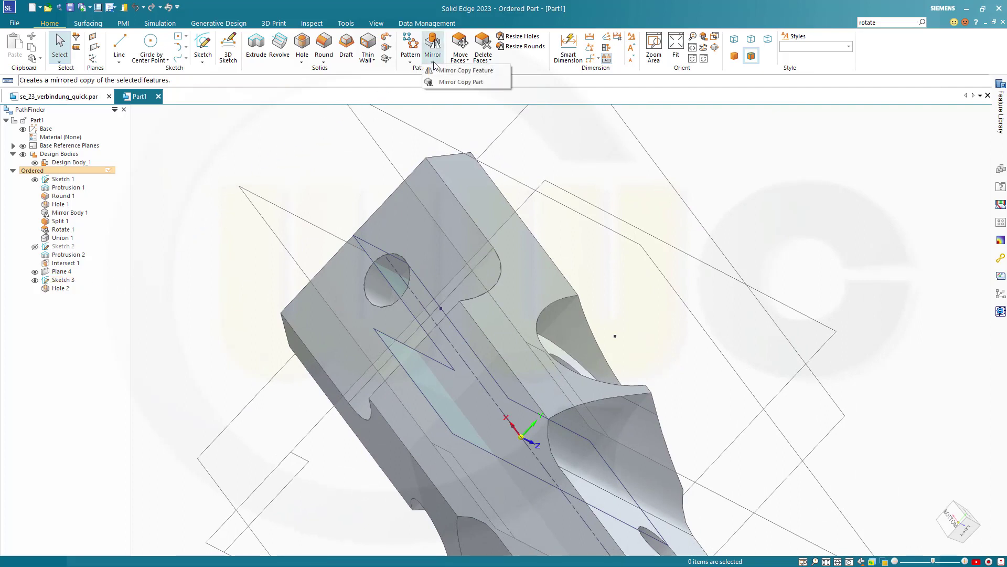
click(455, 70)
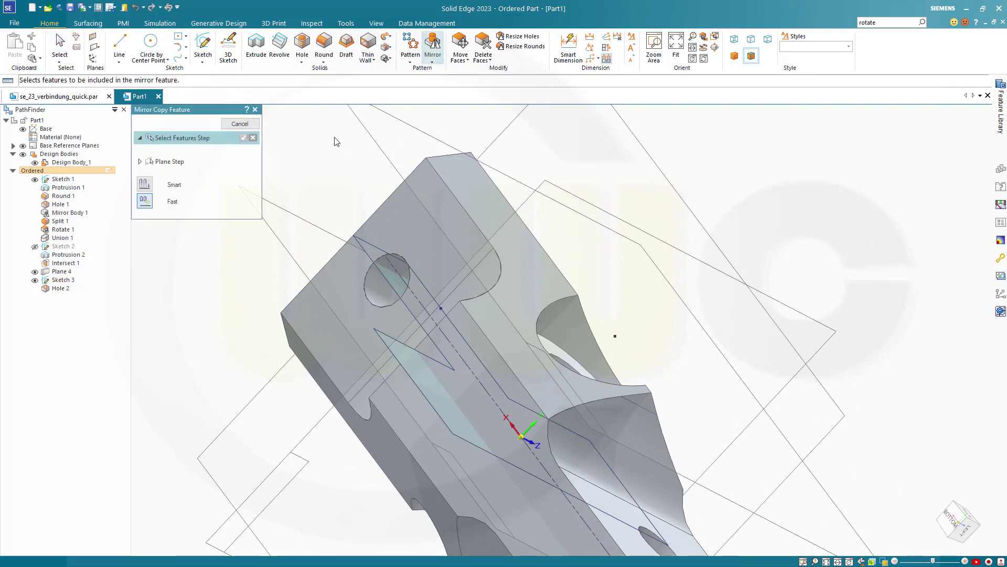
click(60, 288)
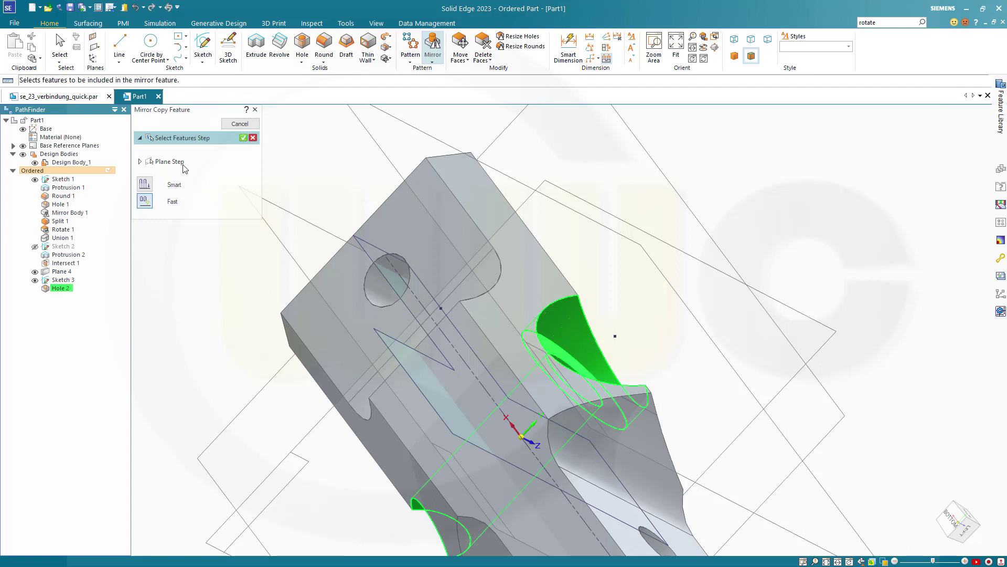
click(243, 138)
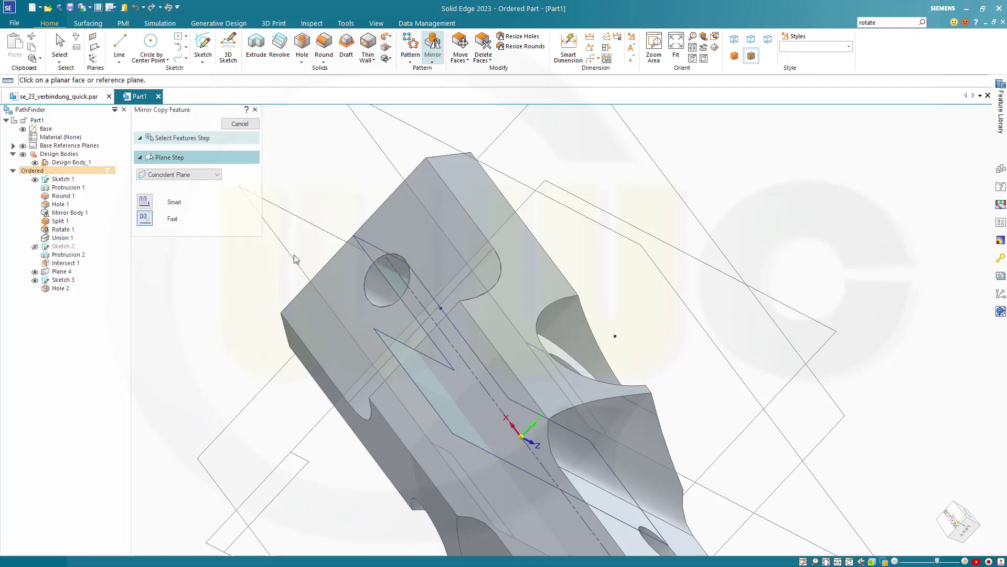
click(264, 254)
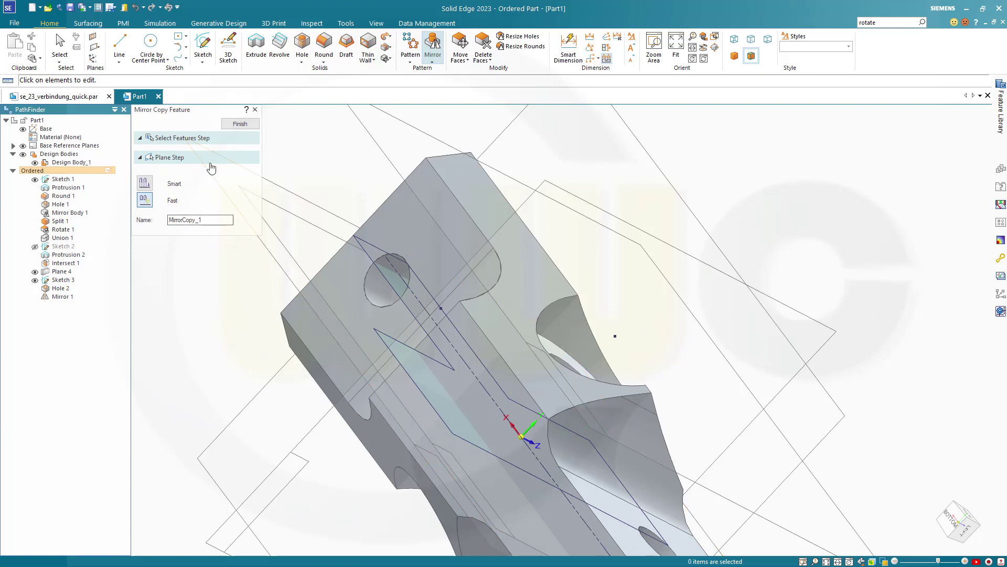
click(239, 124)
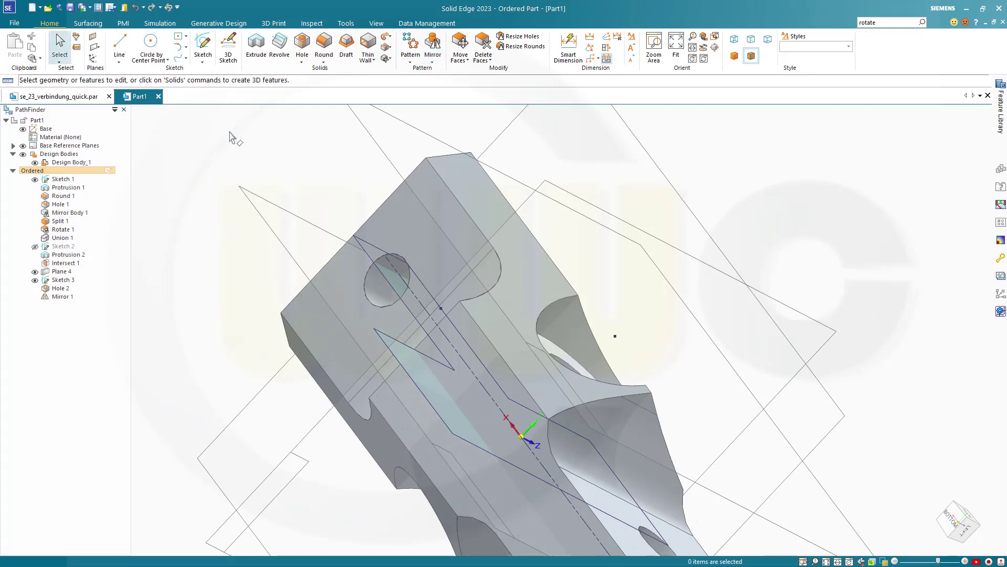
middle_drag(308, 304, 465, 278)
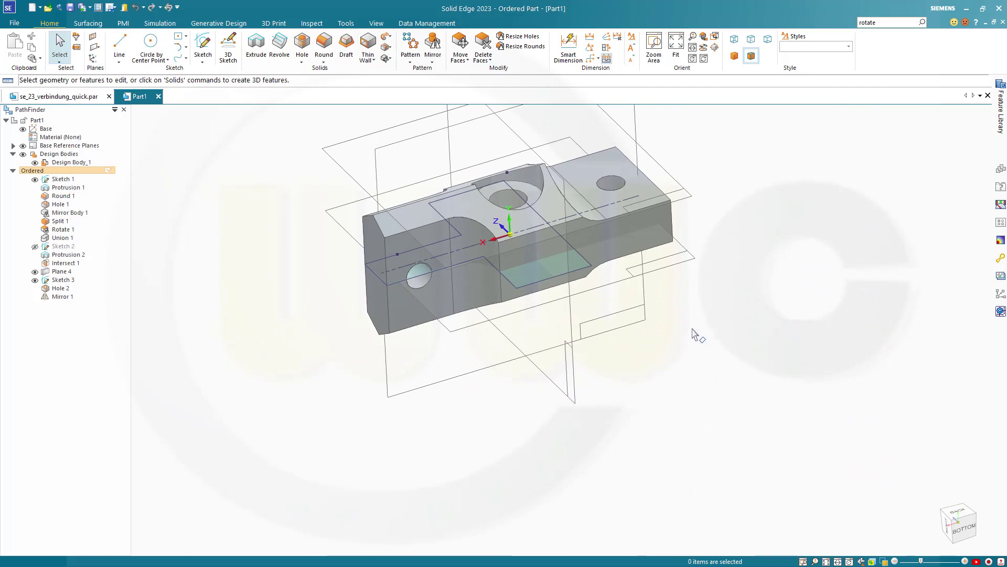
shift+middle_drag(695, 337, 723, 410)
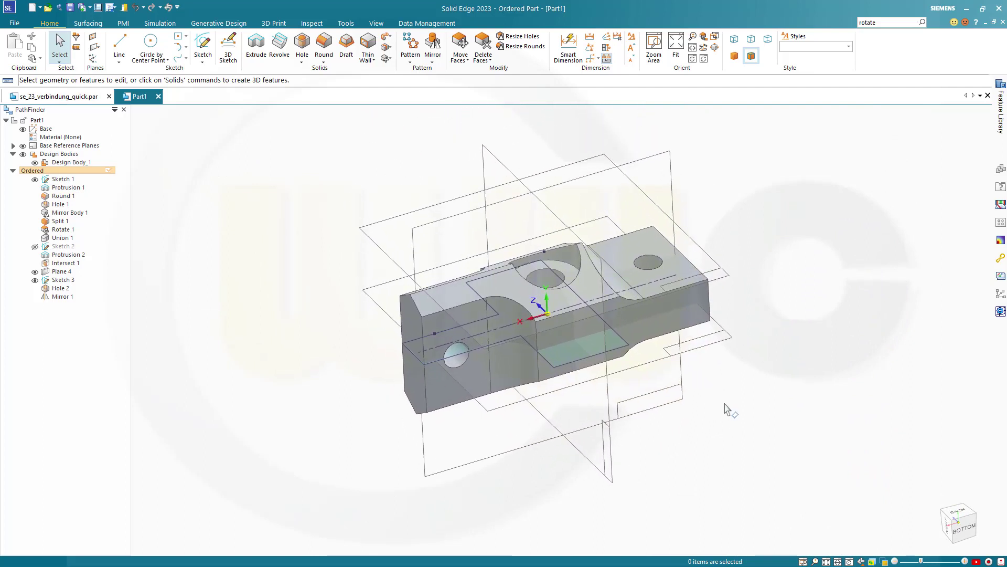